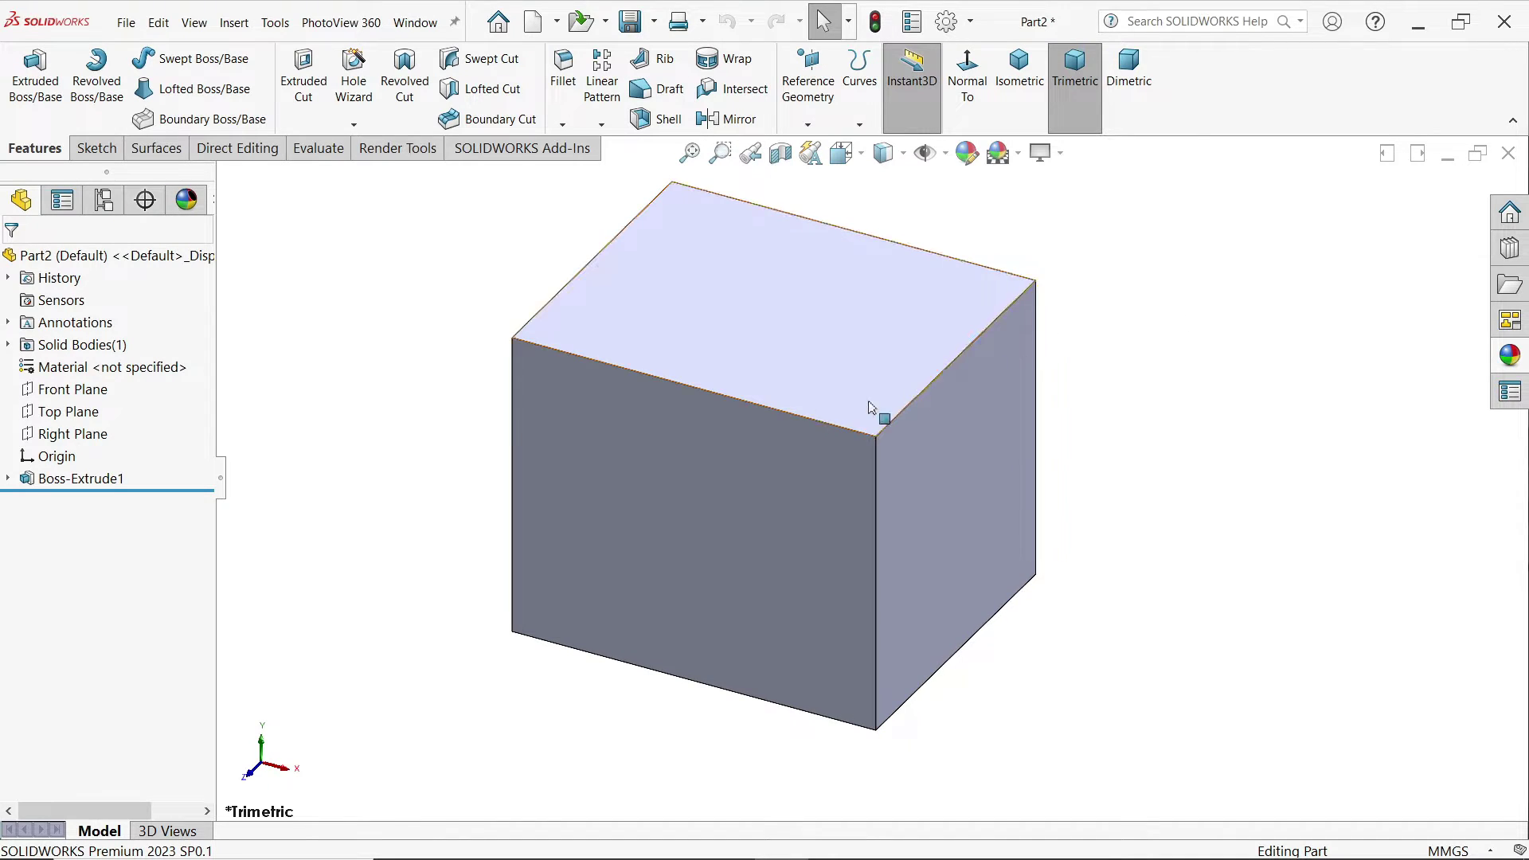
Apply Change Transparency to Boss-Extrude1 and deselect so the block's hidden back edges show.
right_click(102, 482)
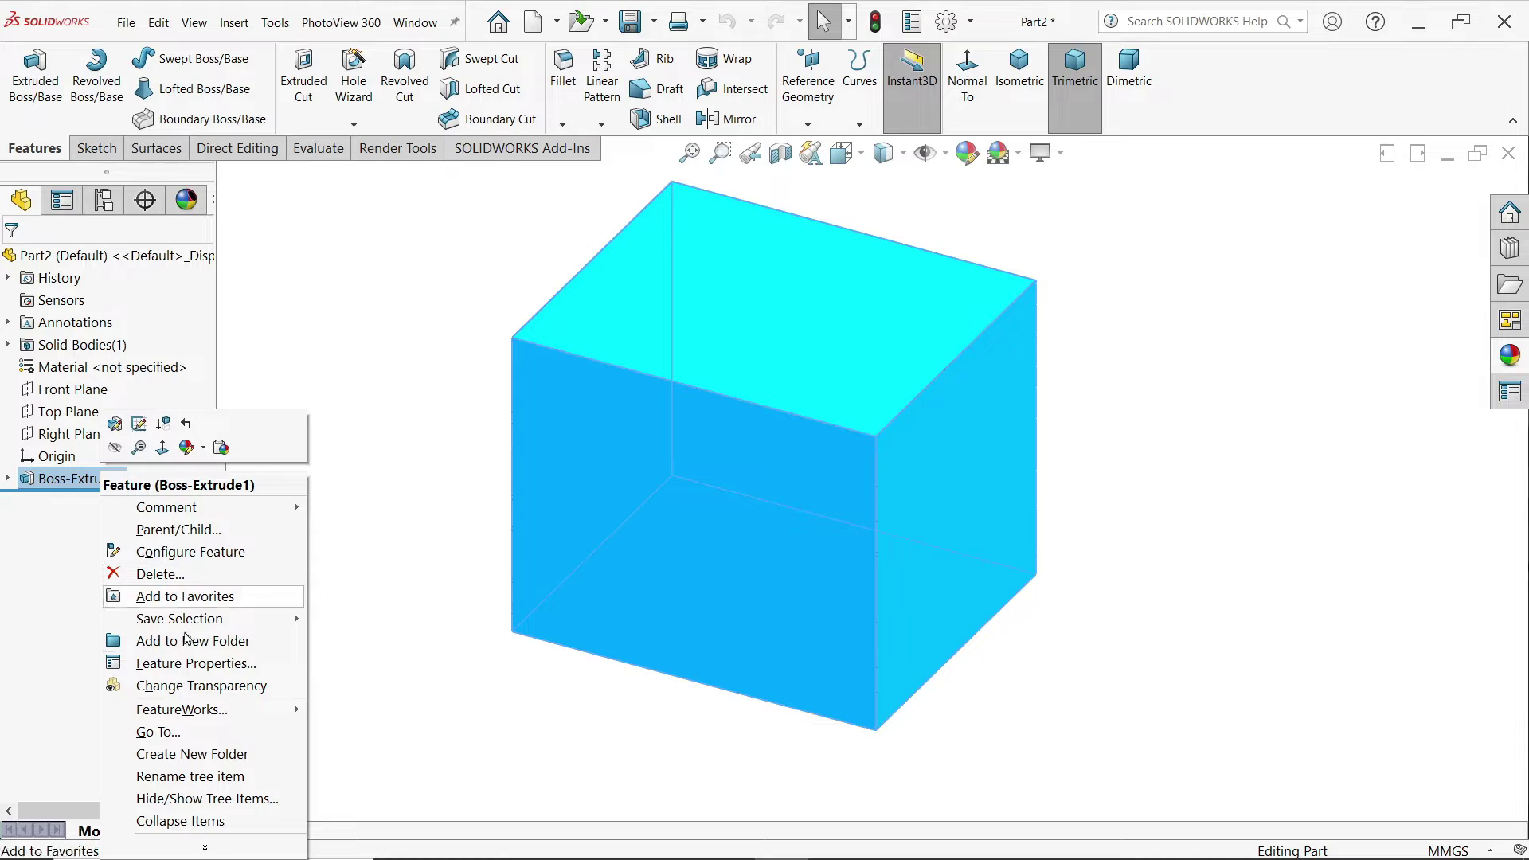
click(199, 689)
click(381, 462)
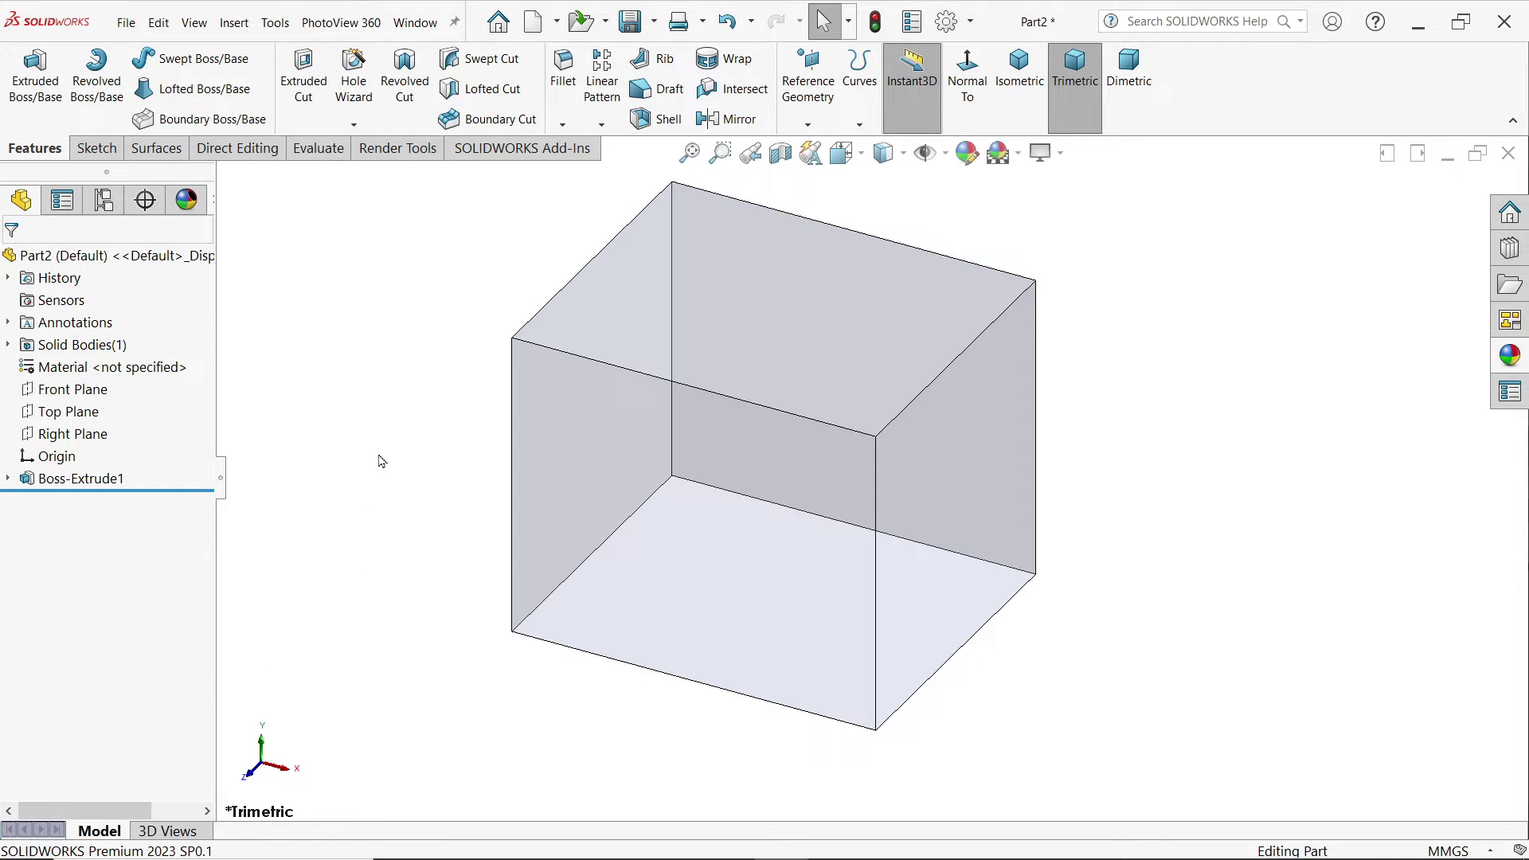
scroll(804, 330, down, 1)
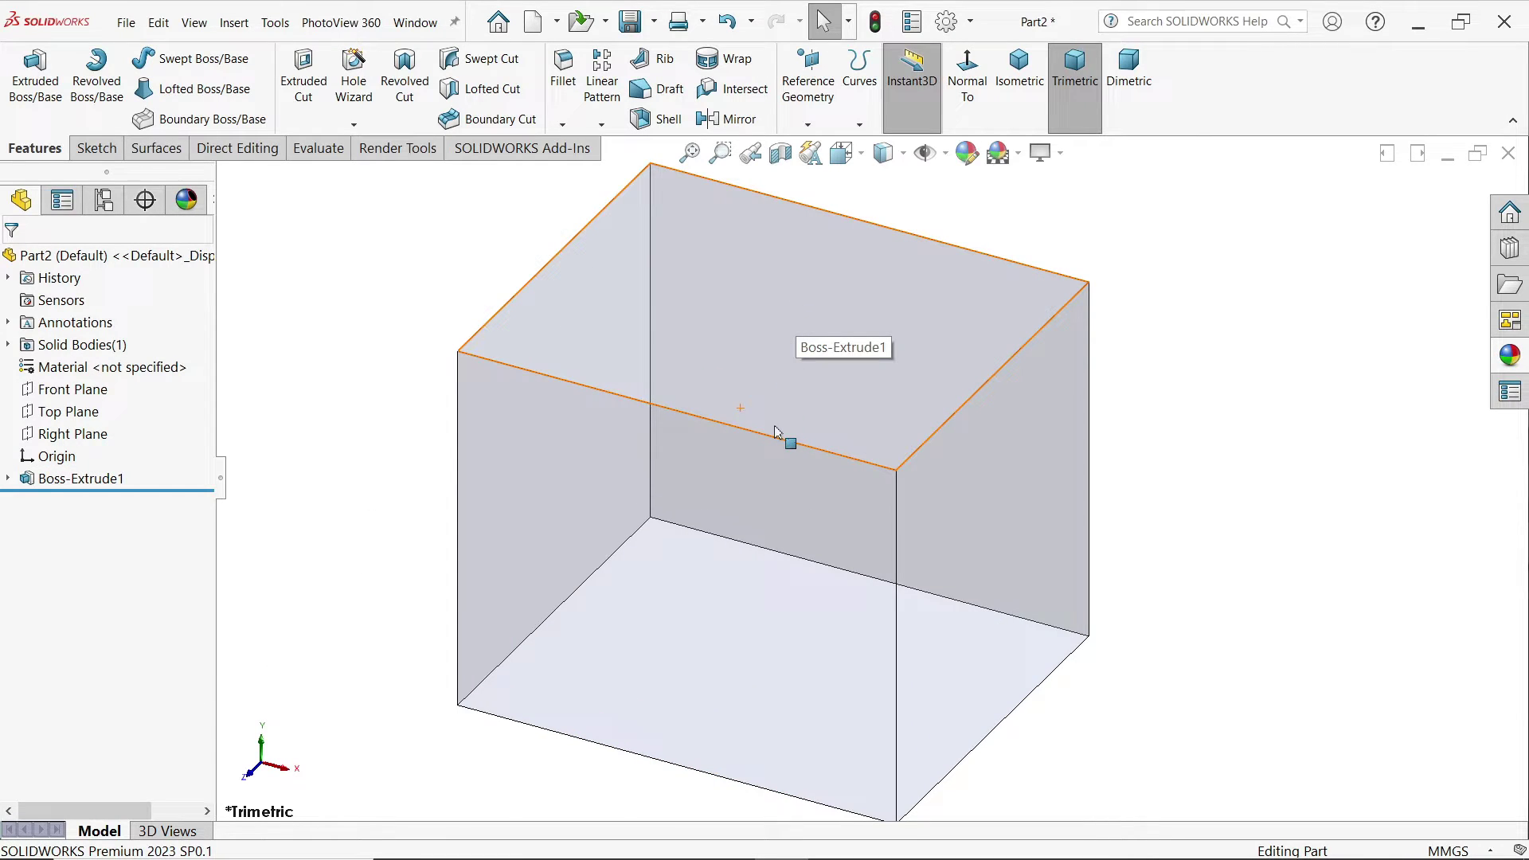
Start an Advanced Hole feature from the Hole Wizard dropdown.
click(356, 125)
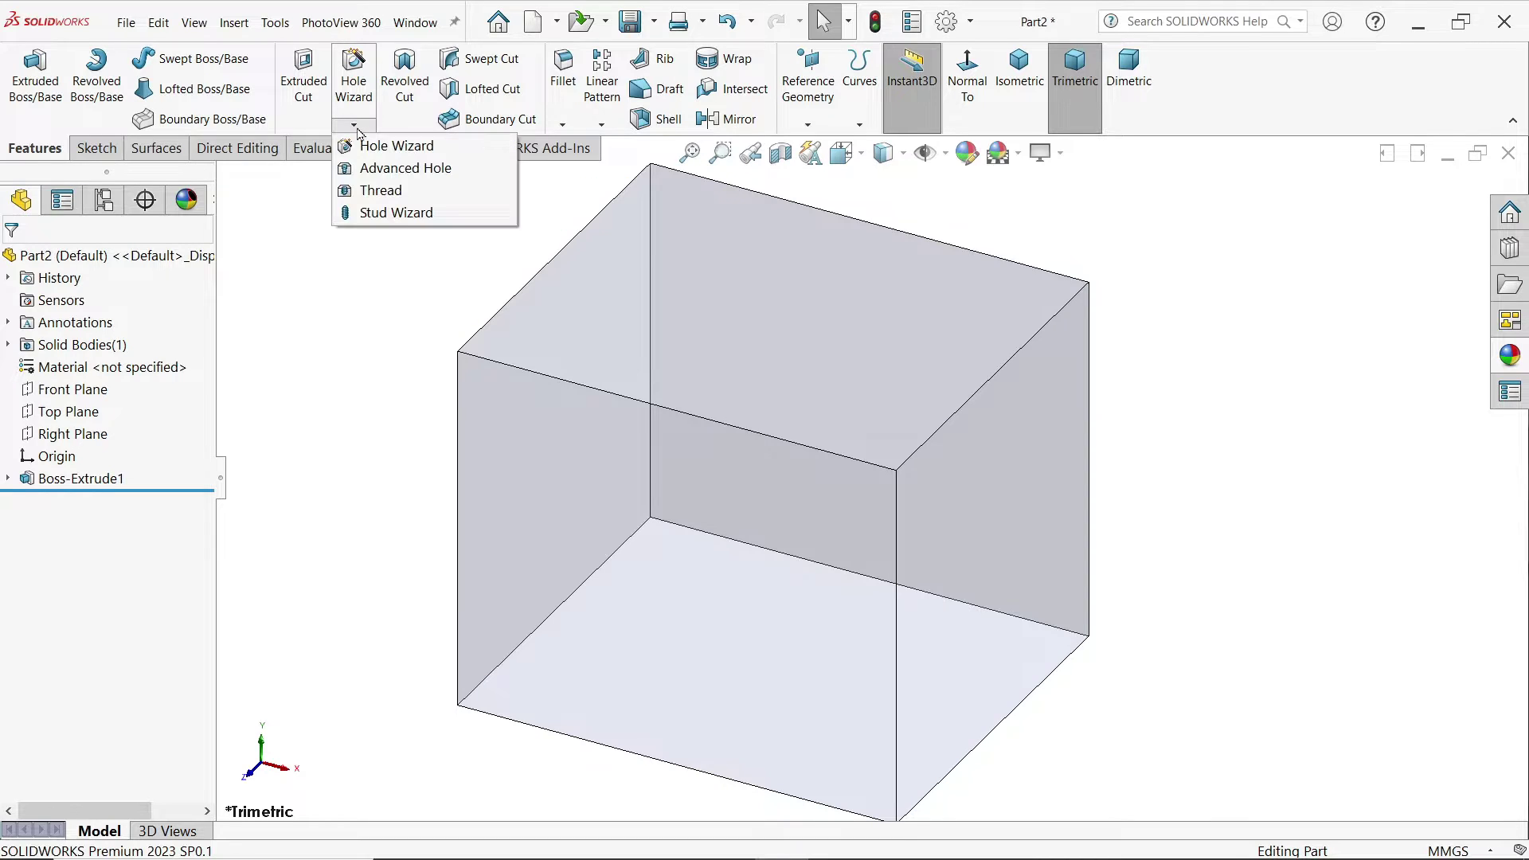
click(378, 169)
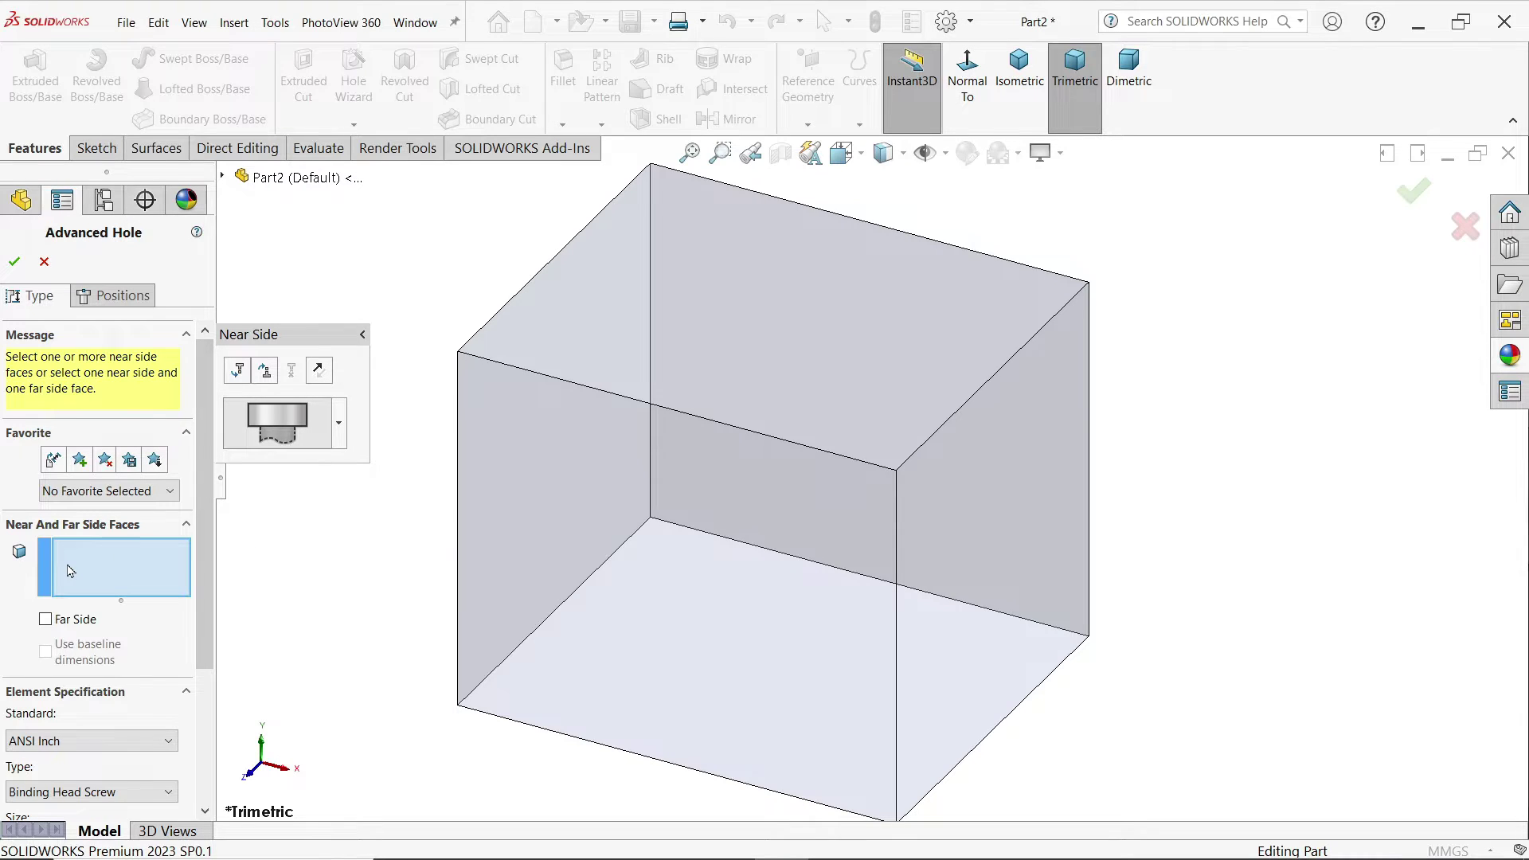
Pick the block's top face as the near-side face and bring up the near-side element choices.
click(646, 290)
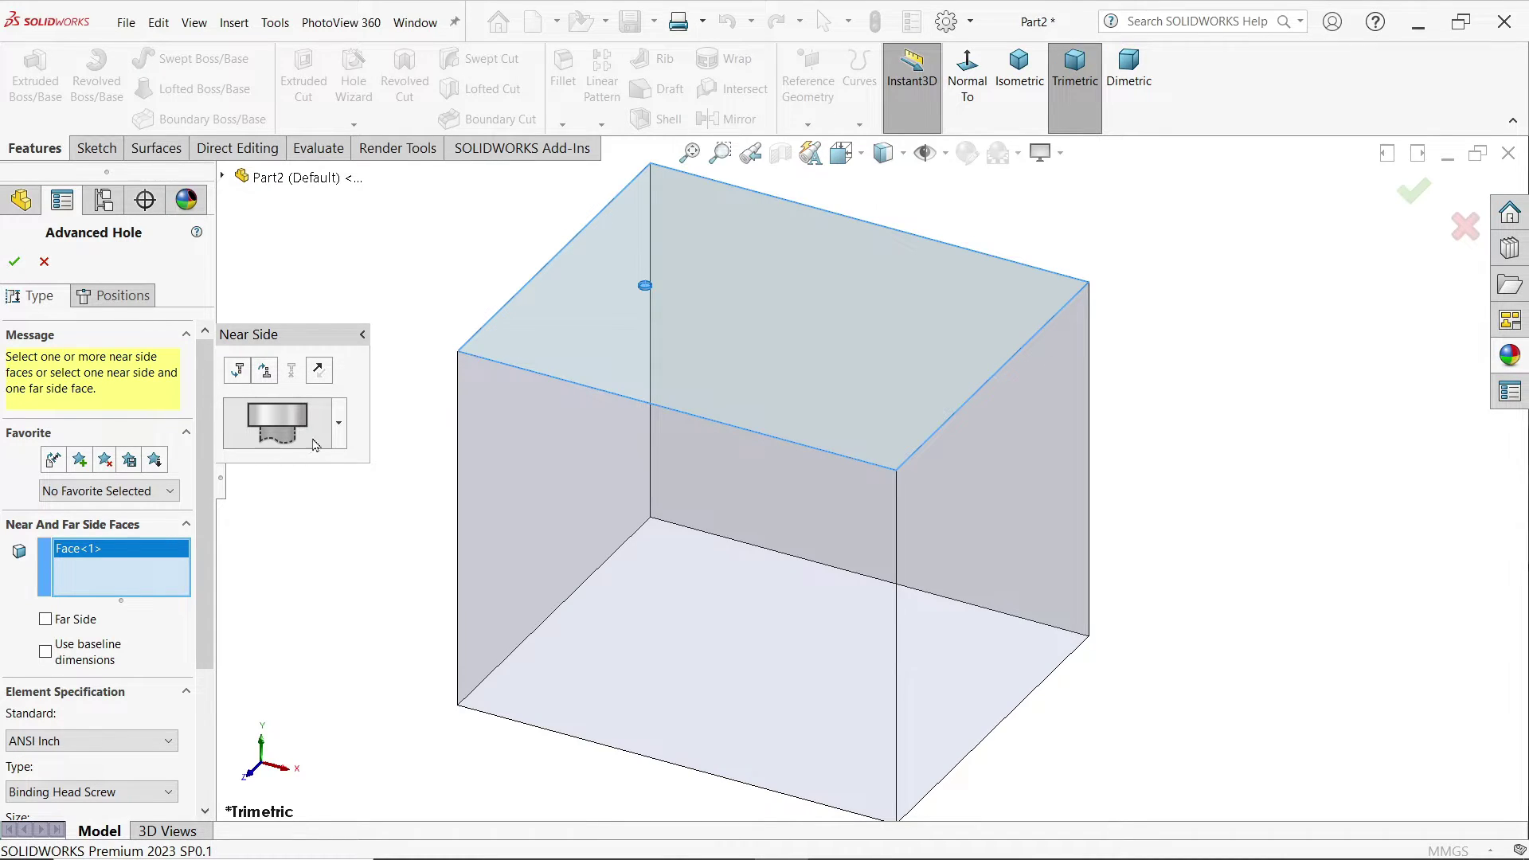
click(339, 430)
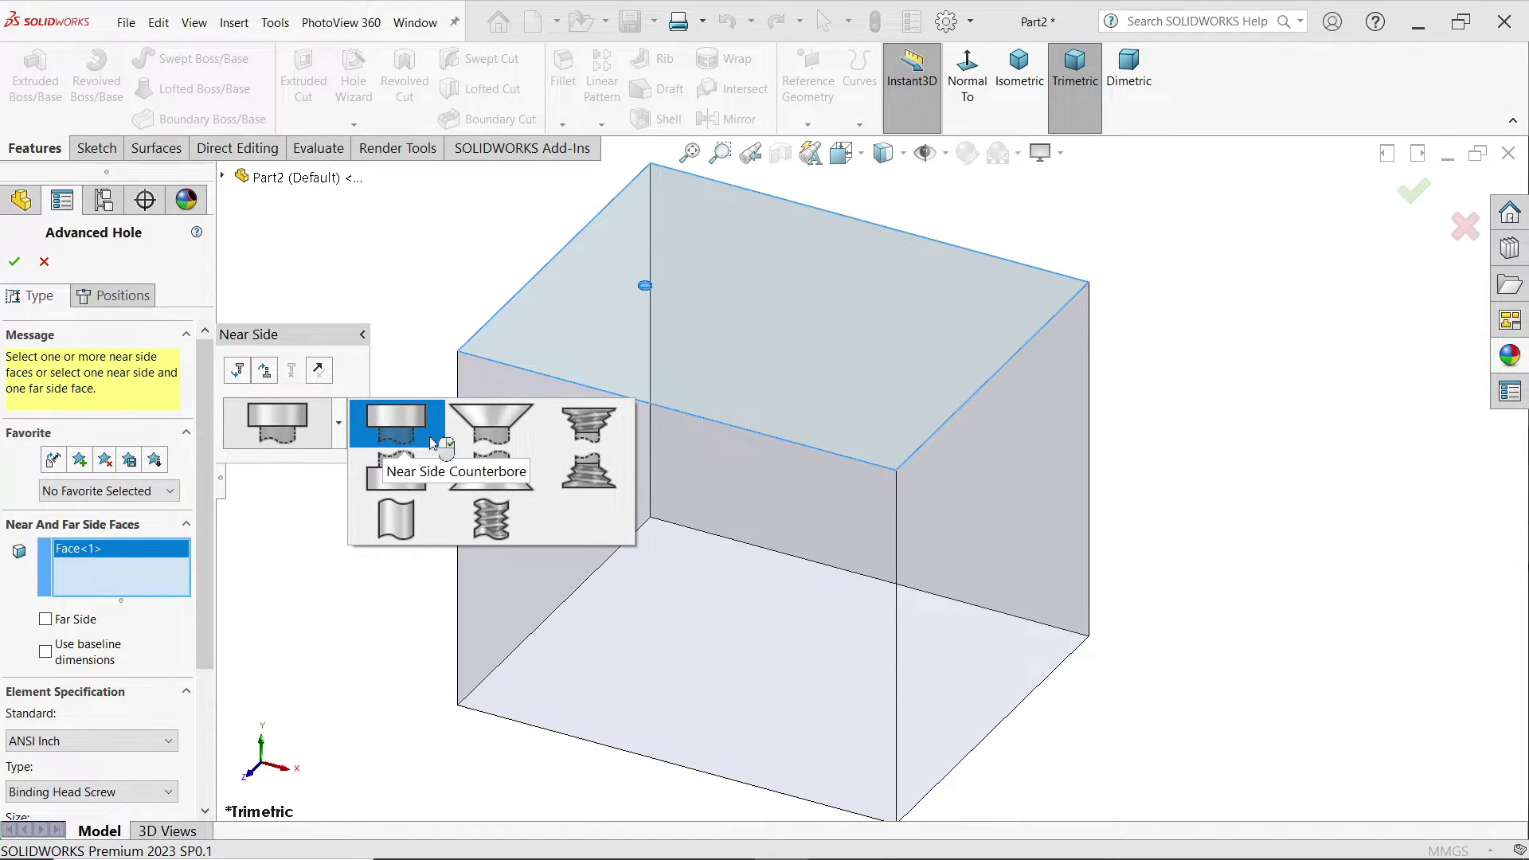
click(340, 422)
click(338, 424)
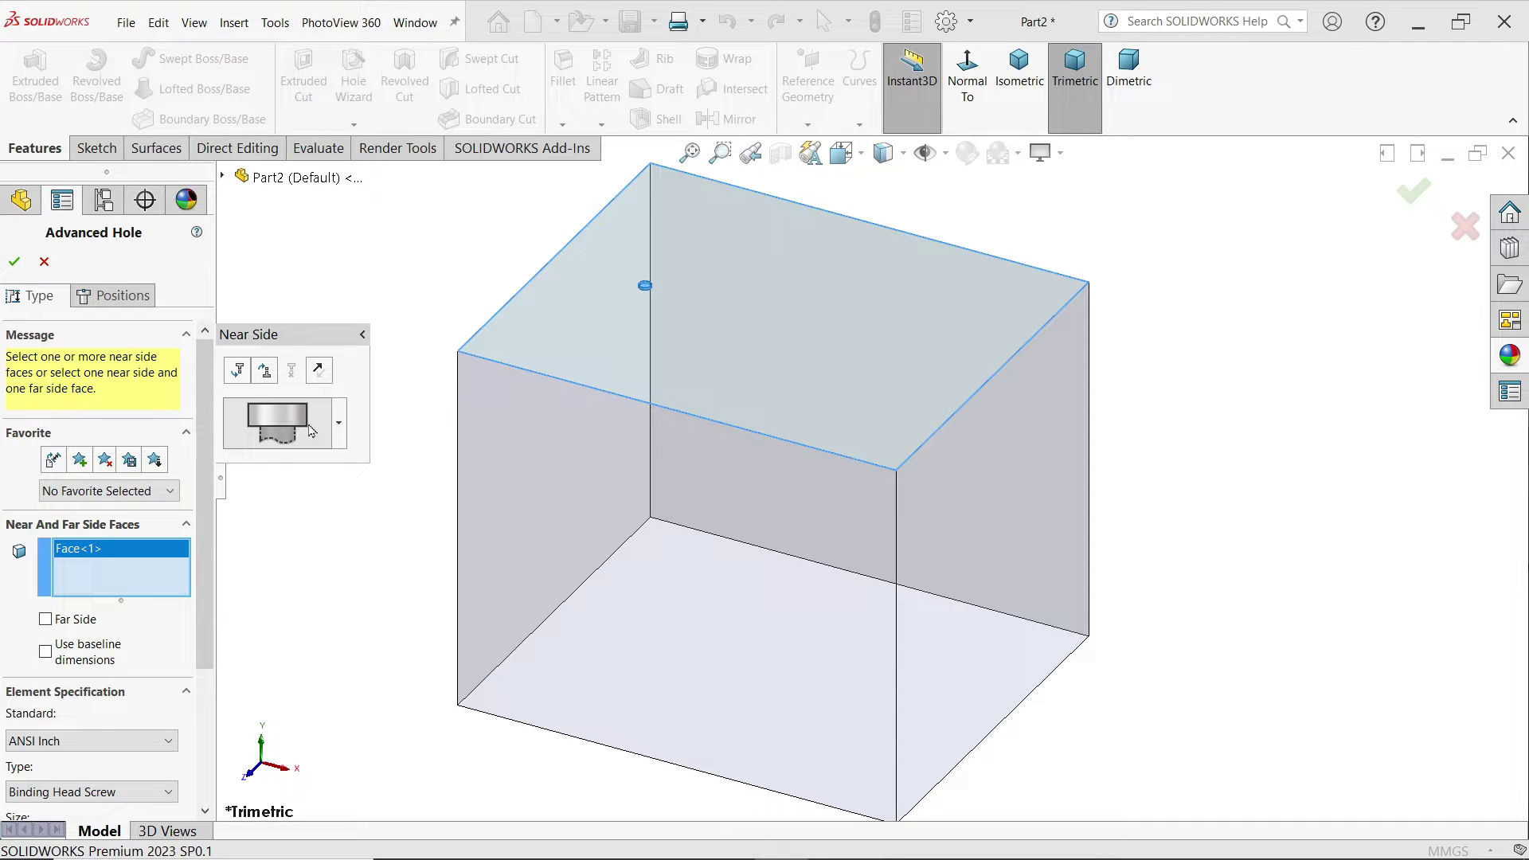
scroll(160, 622, down, 5)
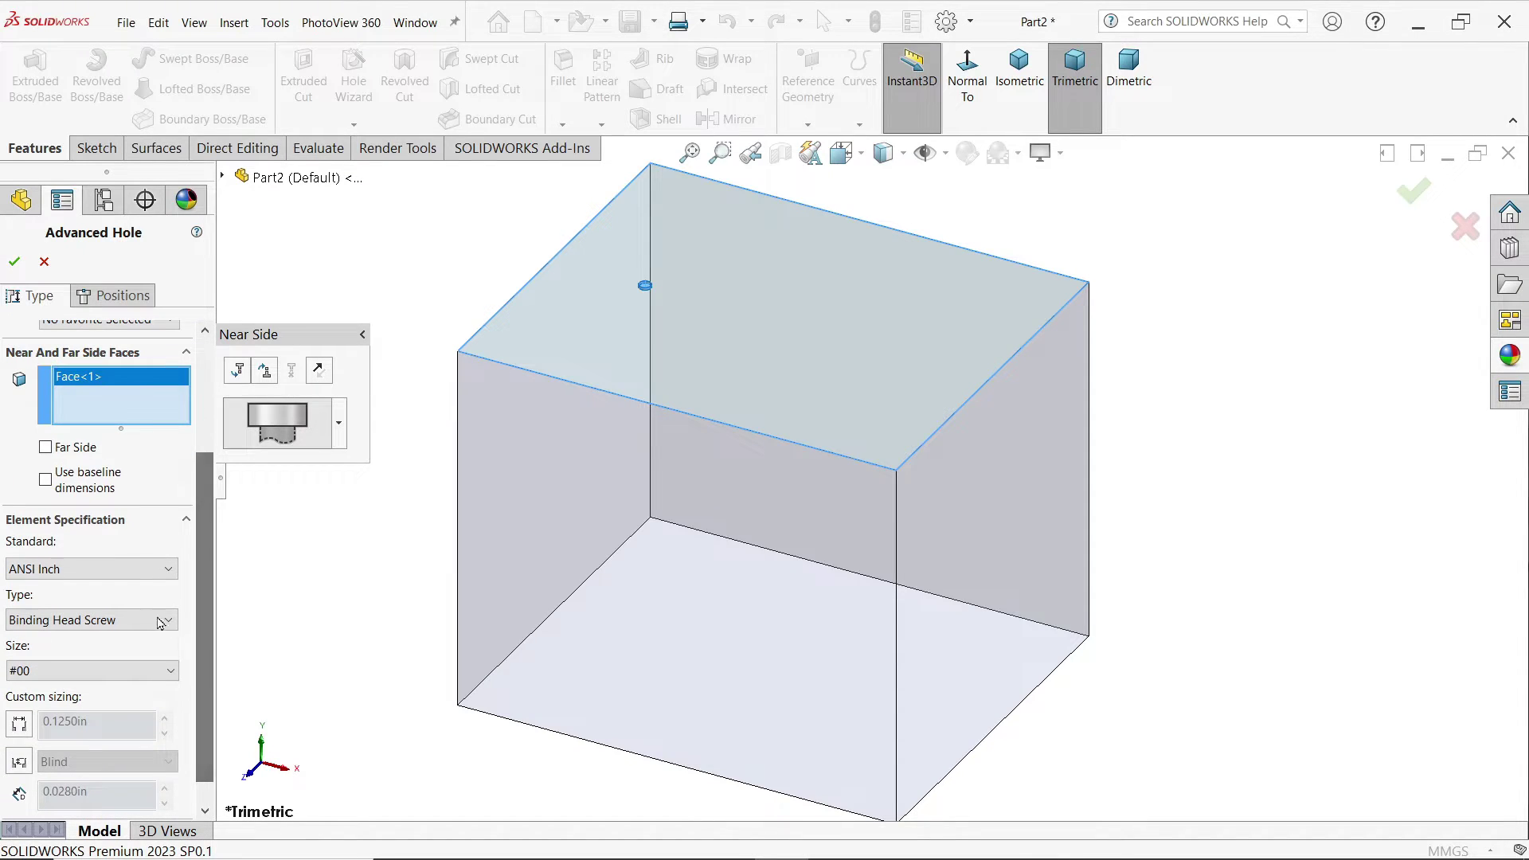
Set the near-side counterbore to ANSI Metric standard, Hex Bolt type, size M16.
click(167, 570)
click(167, 570)
click(167, 570)
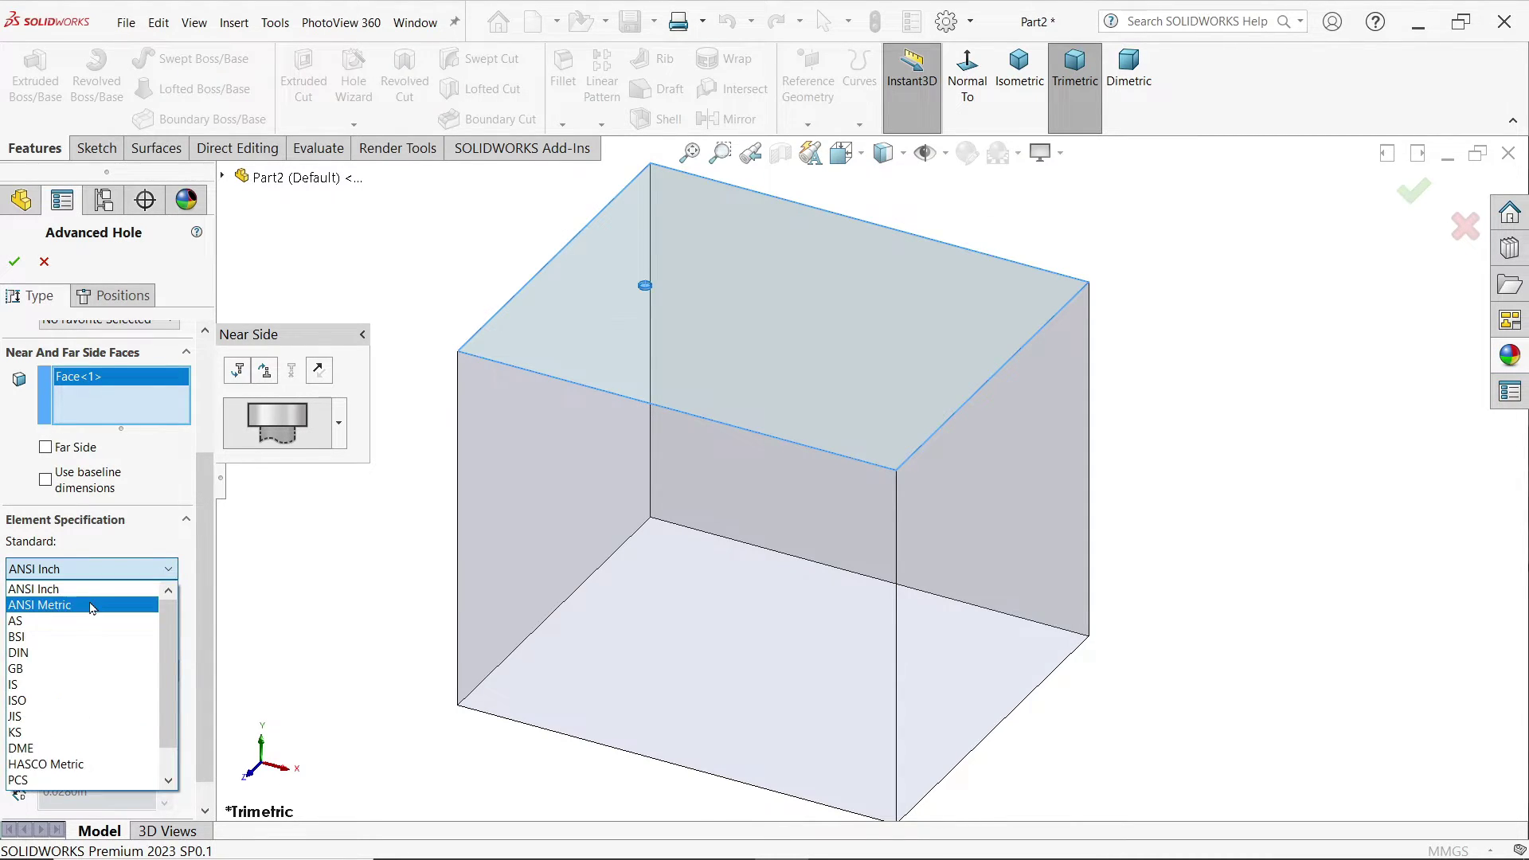
click(90, 605)
click(92, 620)
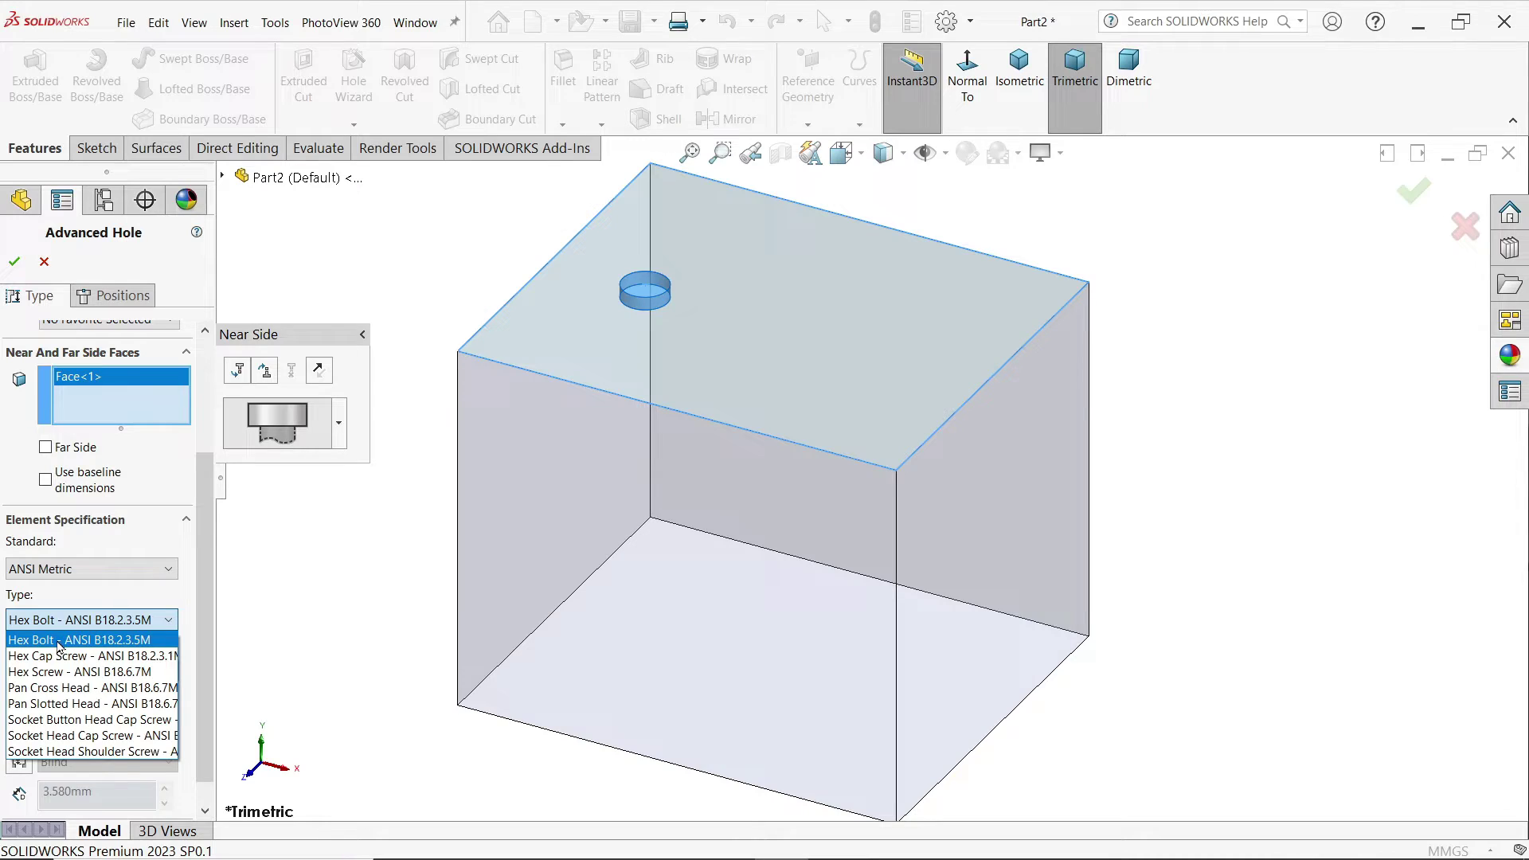
click(59, 647)
click(63, 670)
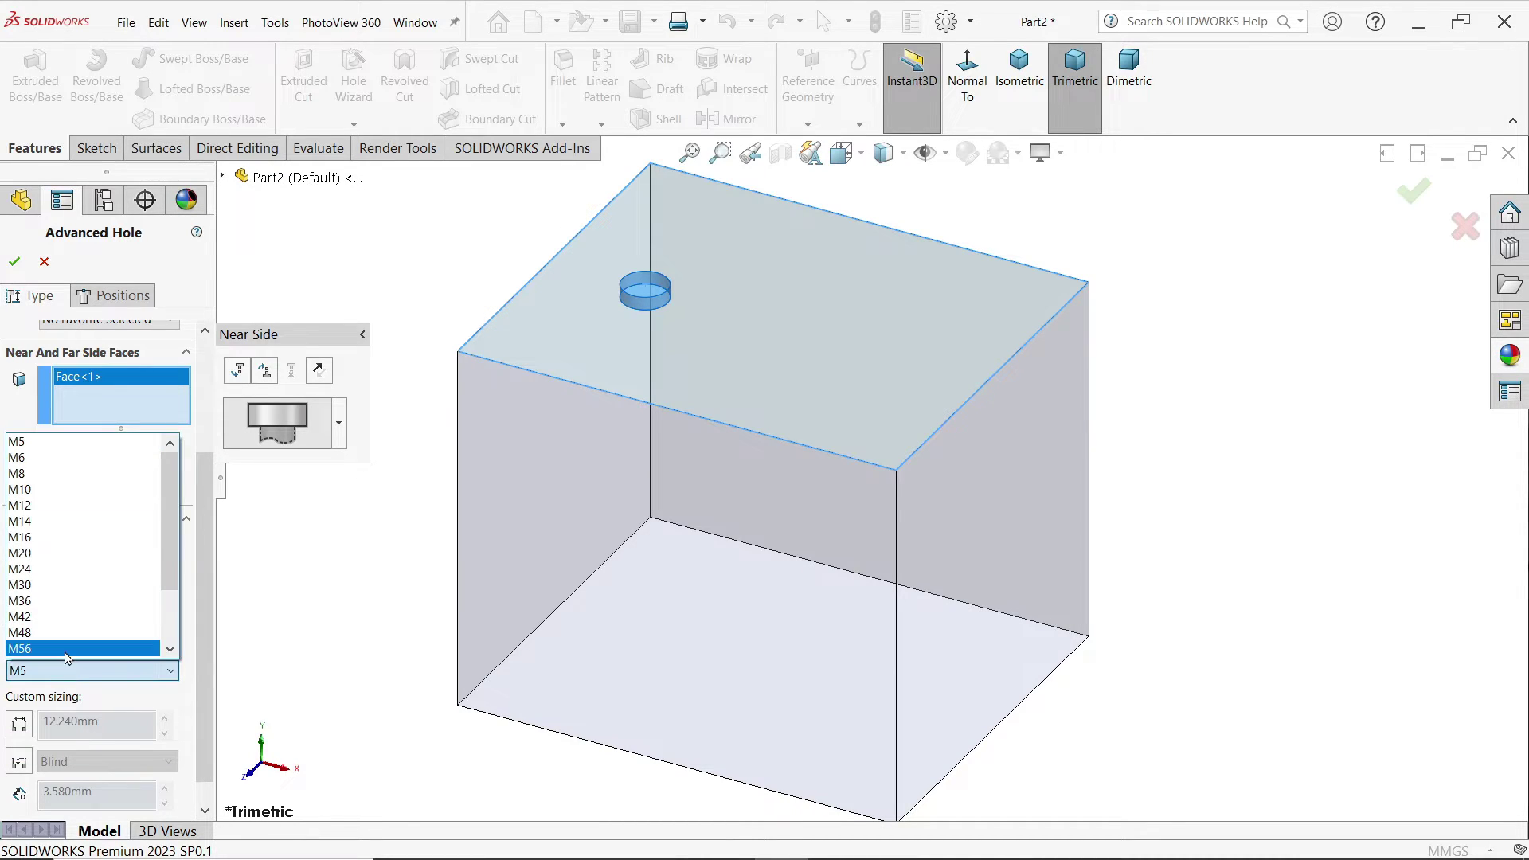
click(44, 538)
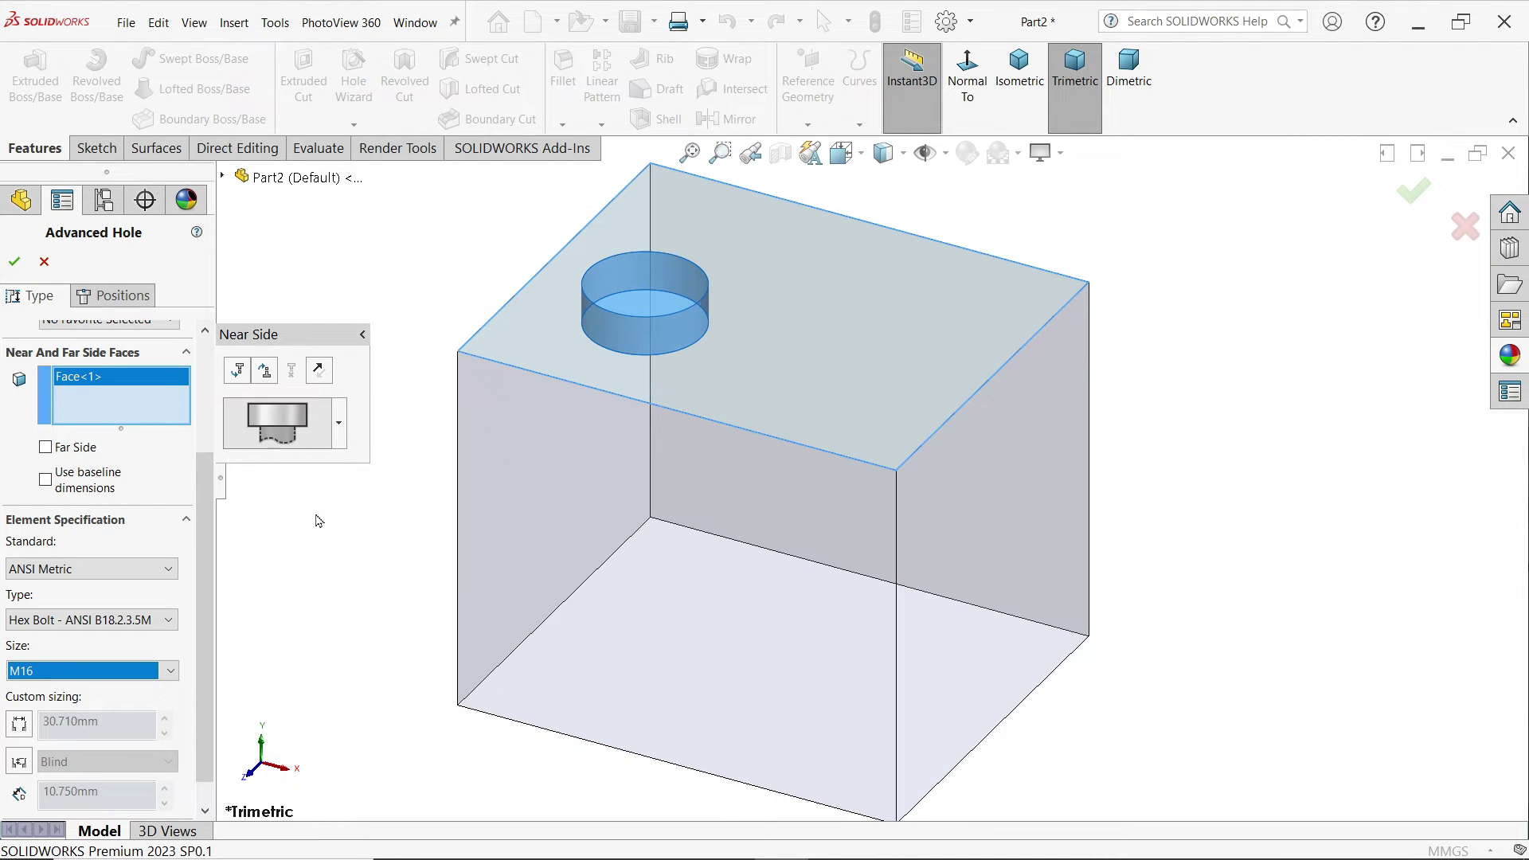
Enable custom sizing for the counterbore's diameter and depth.
drag(204, 629, 204, 647)
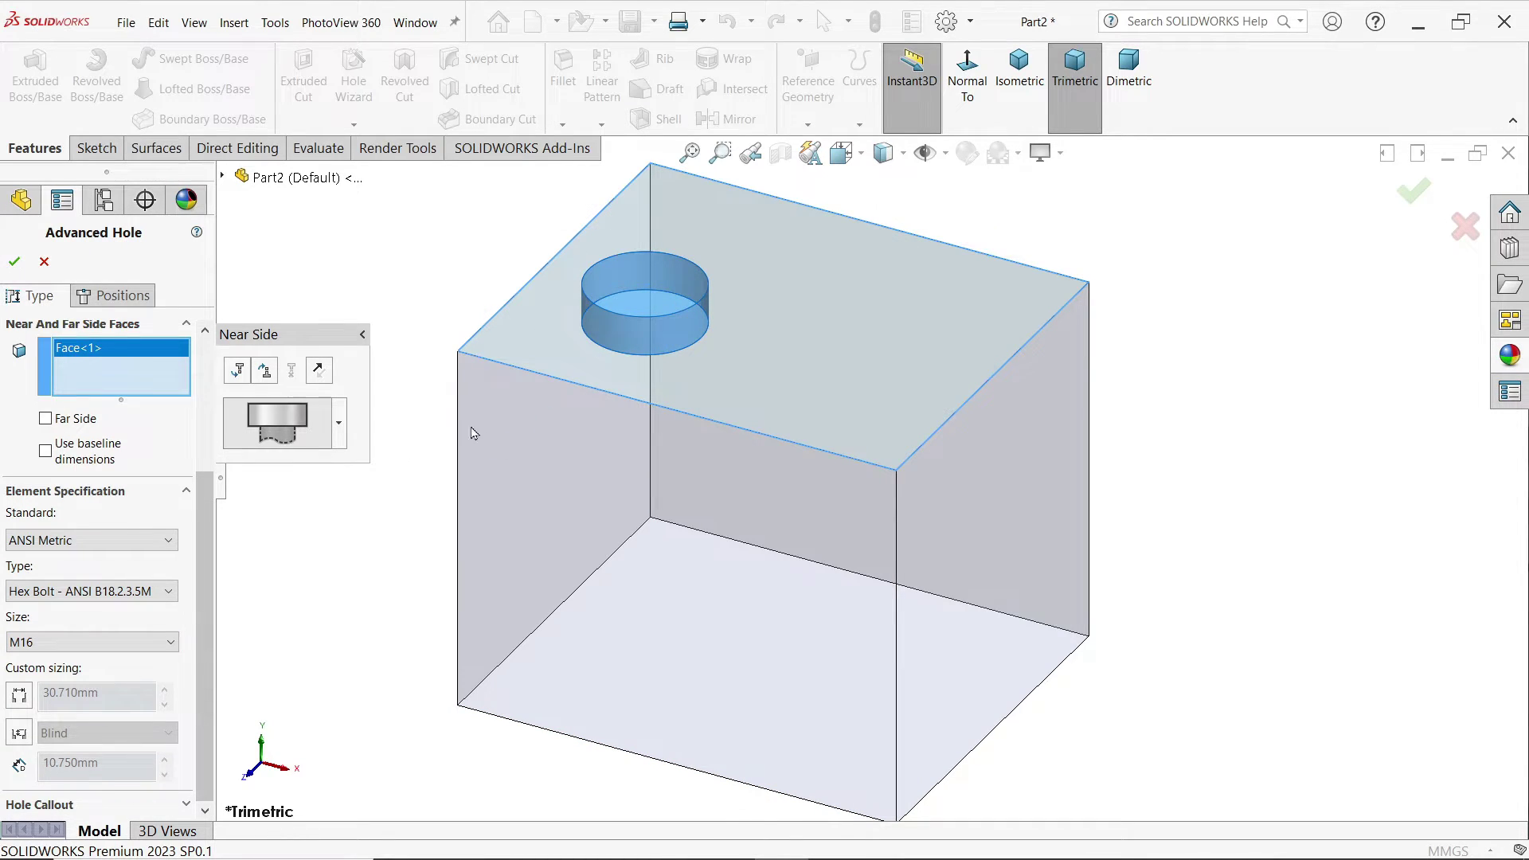
click(19, 697)
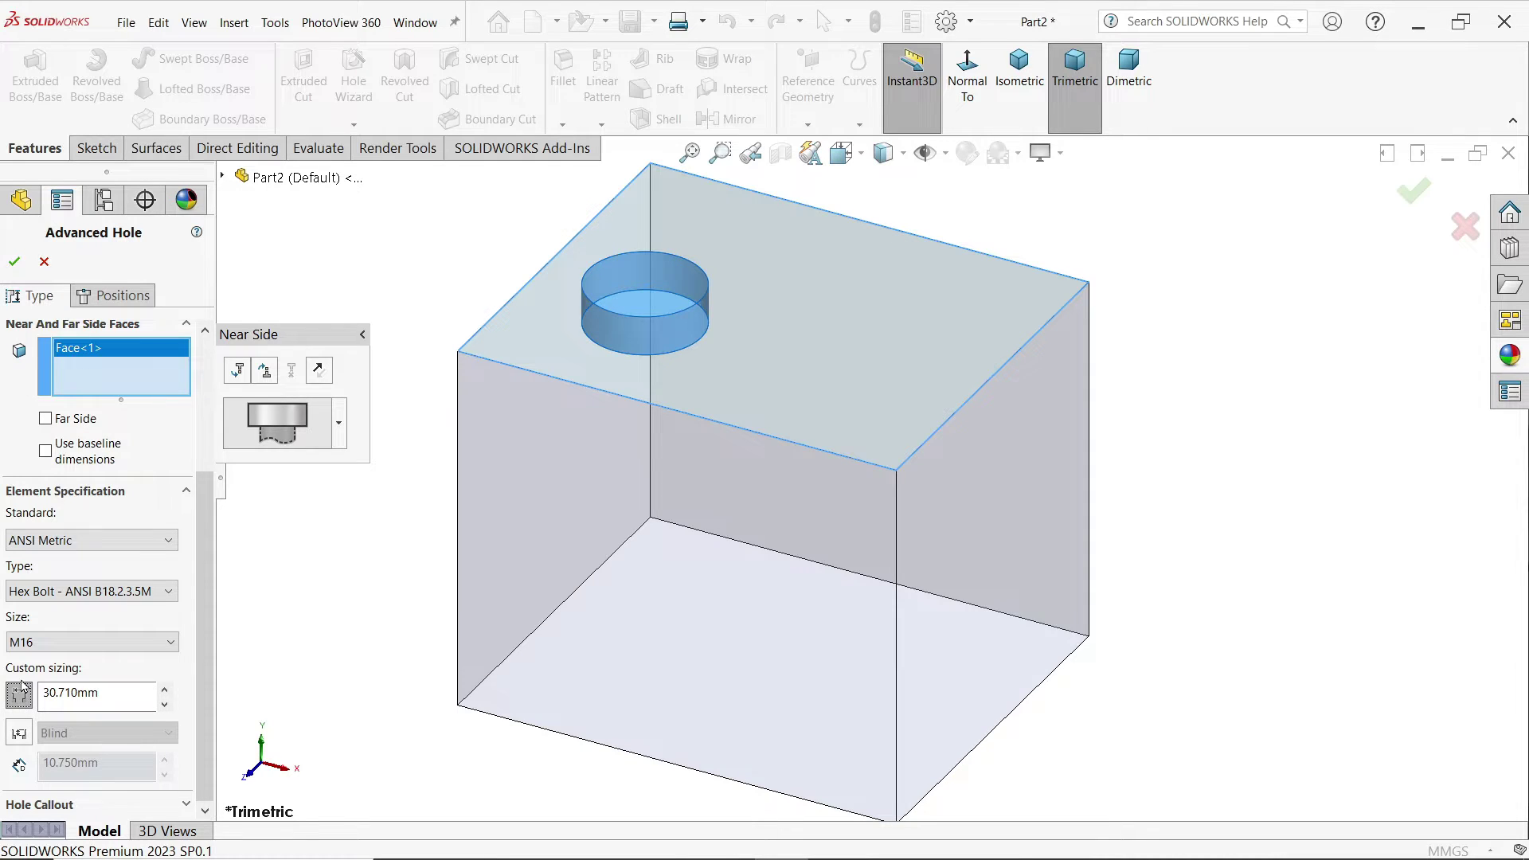
drag(110, 693, 20, 730)
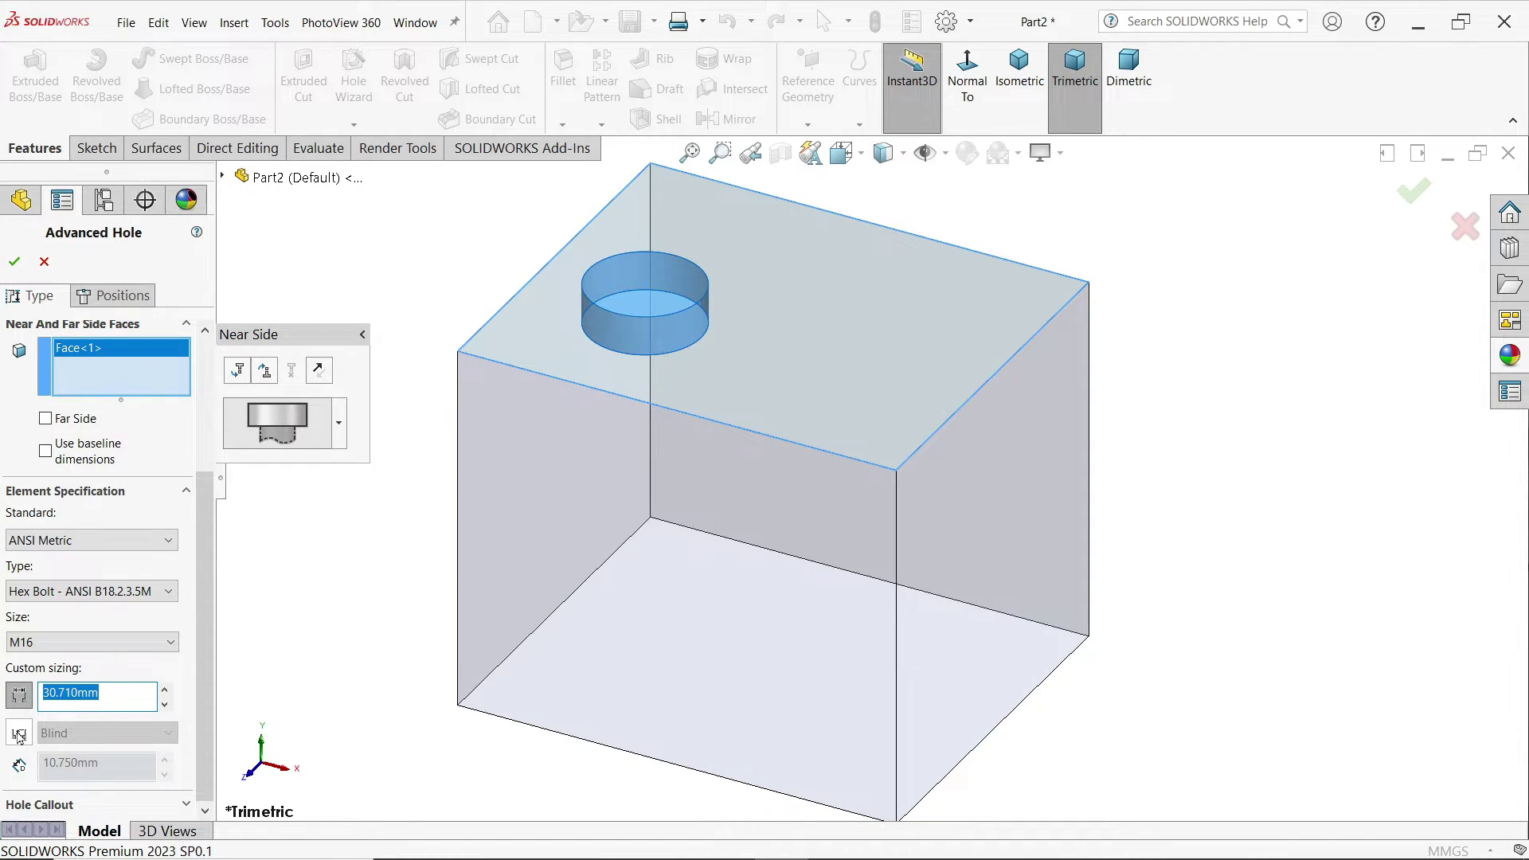
click(20, 734)
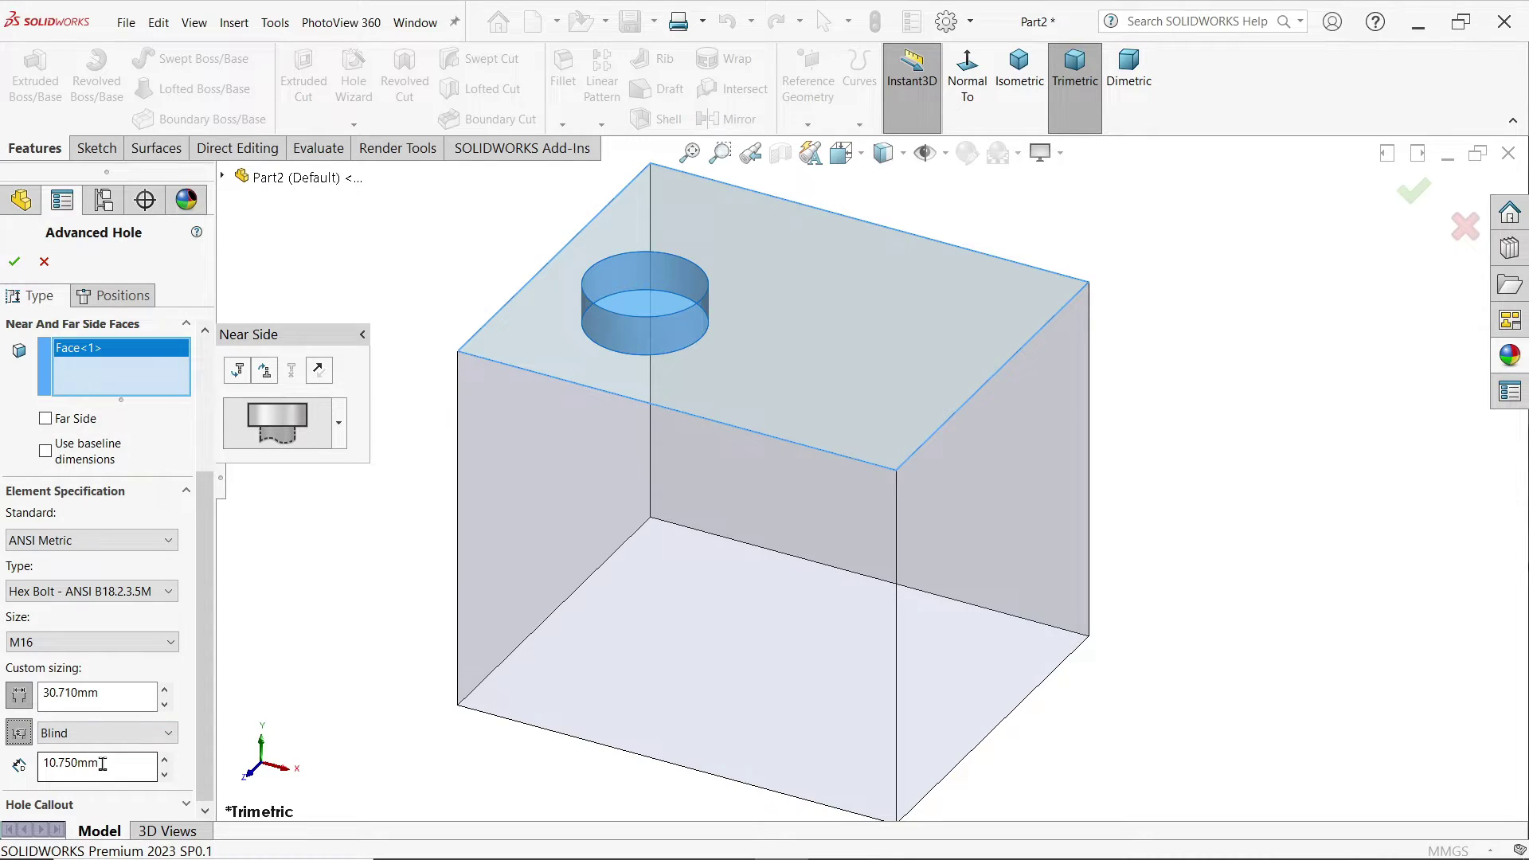
drag(103, 763, 33, 763)
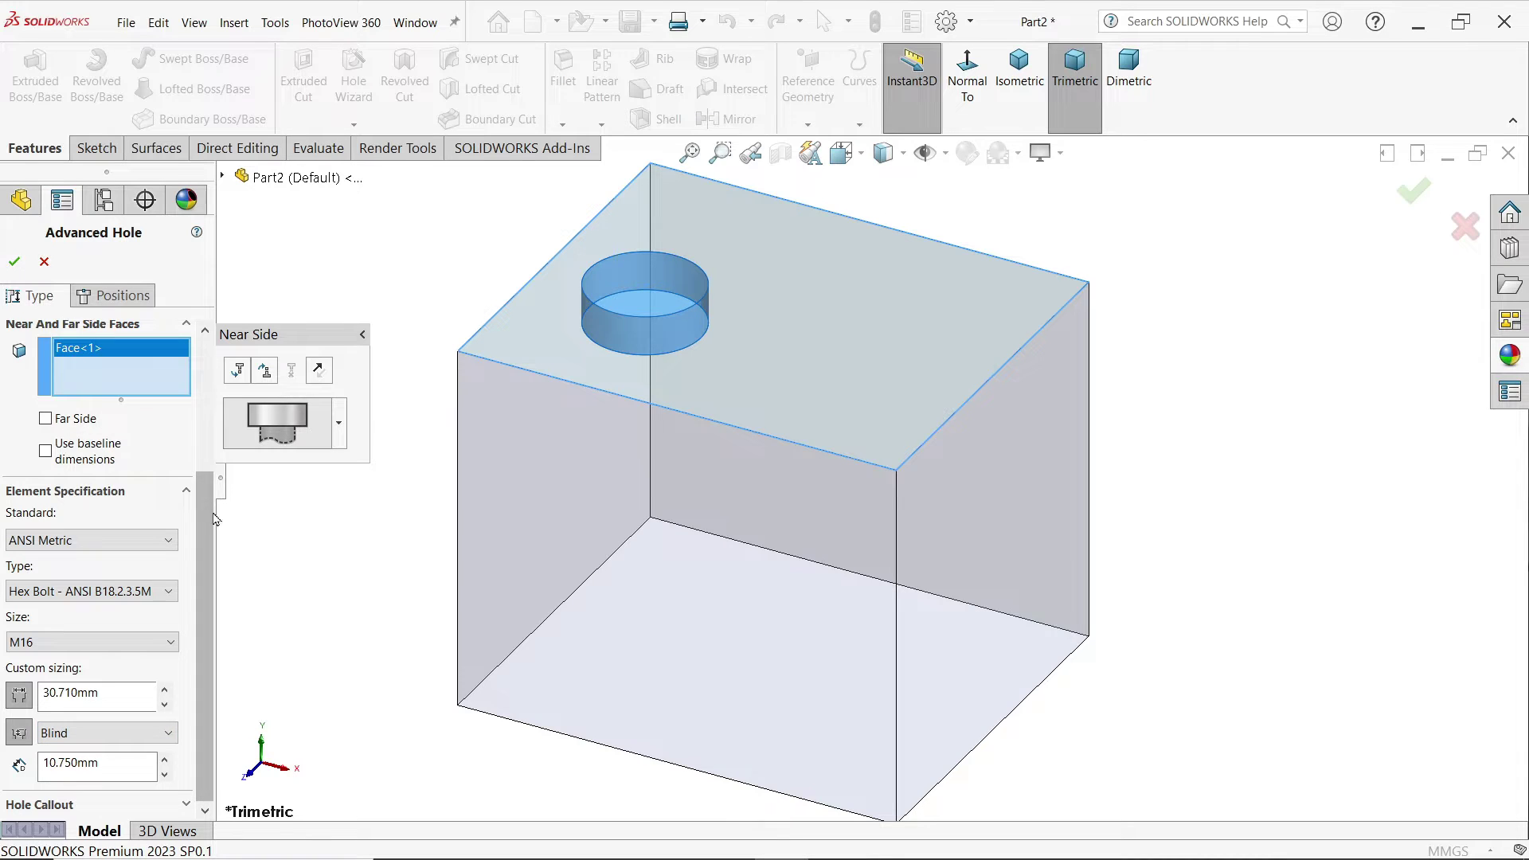
scroll(203, 468, up, 2)
scroll(203, 468, up, 3)
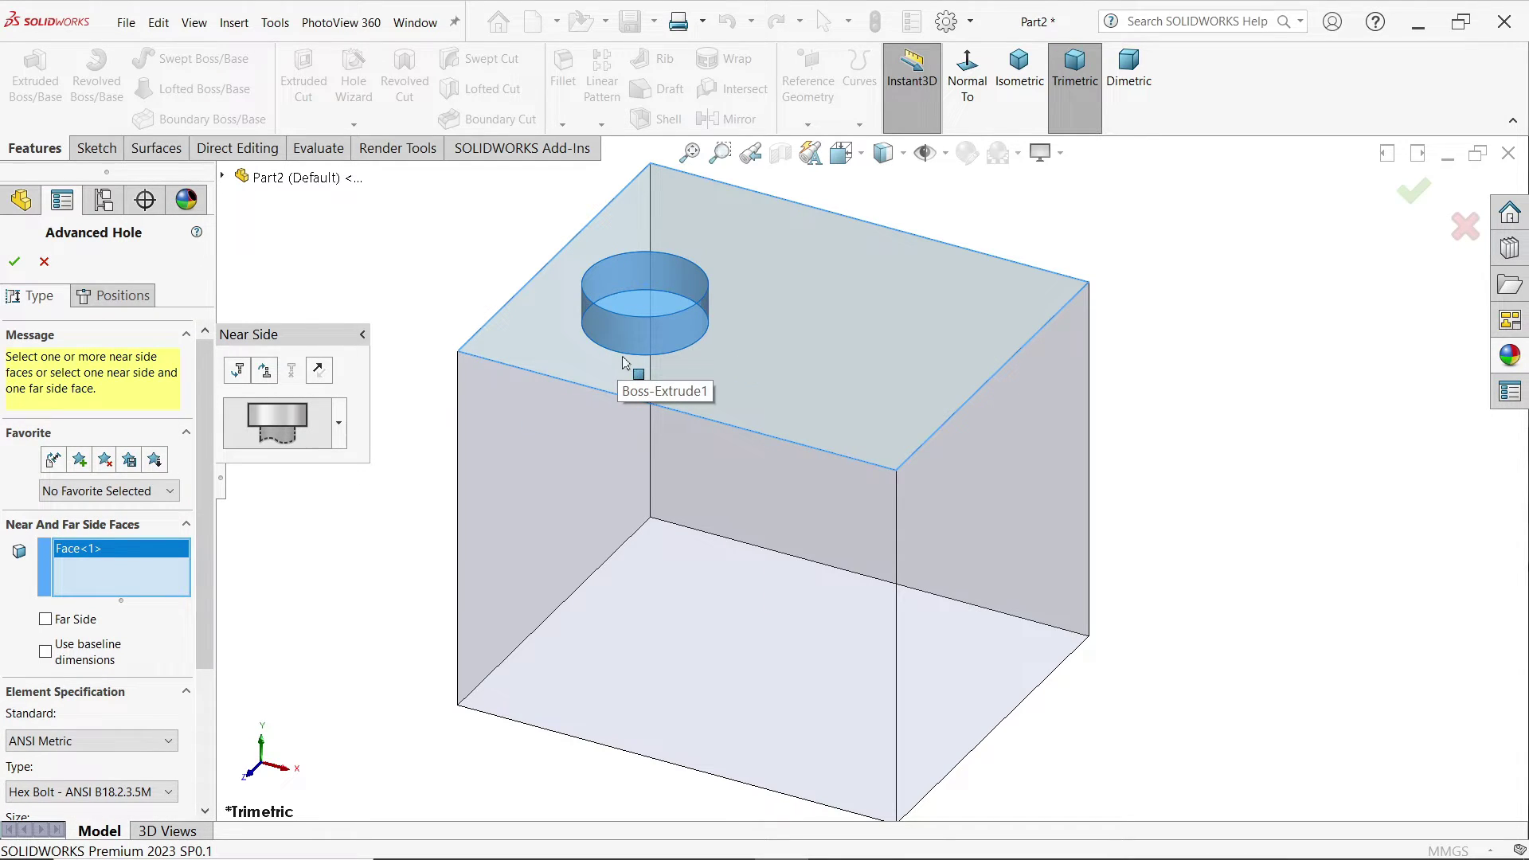
Insert a second element below the counterbore, keep it inside the block, and make it a Dowel hole.
click(239, 371)
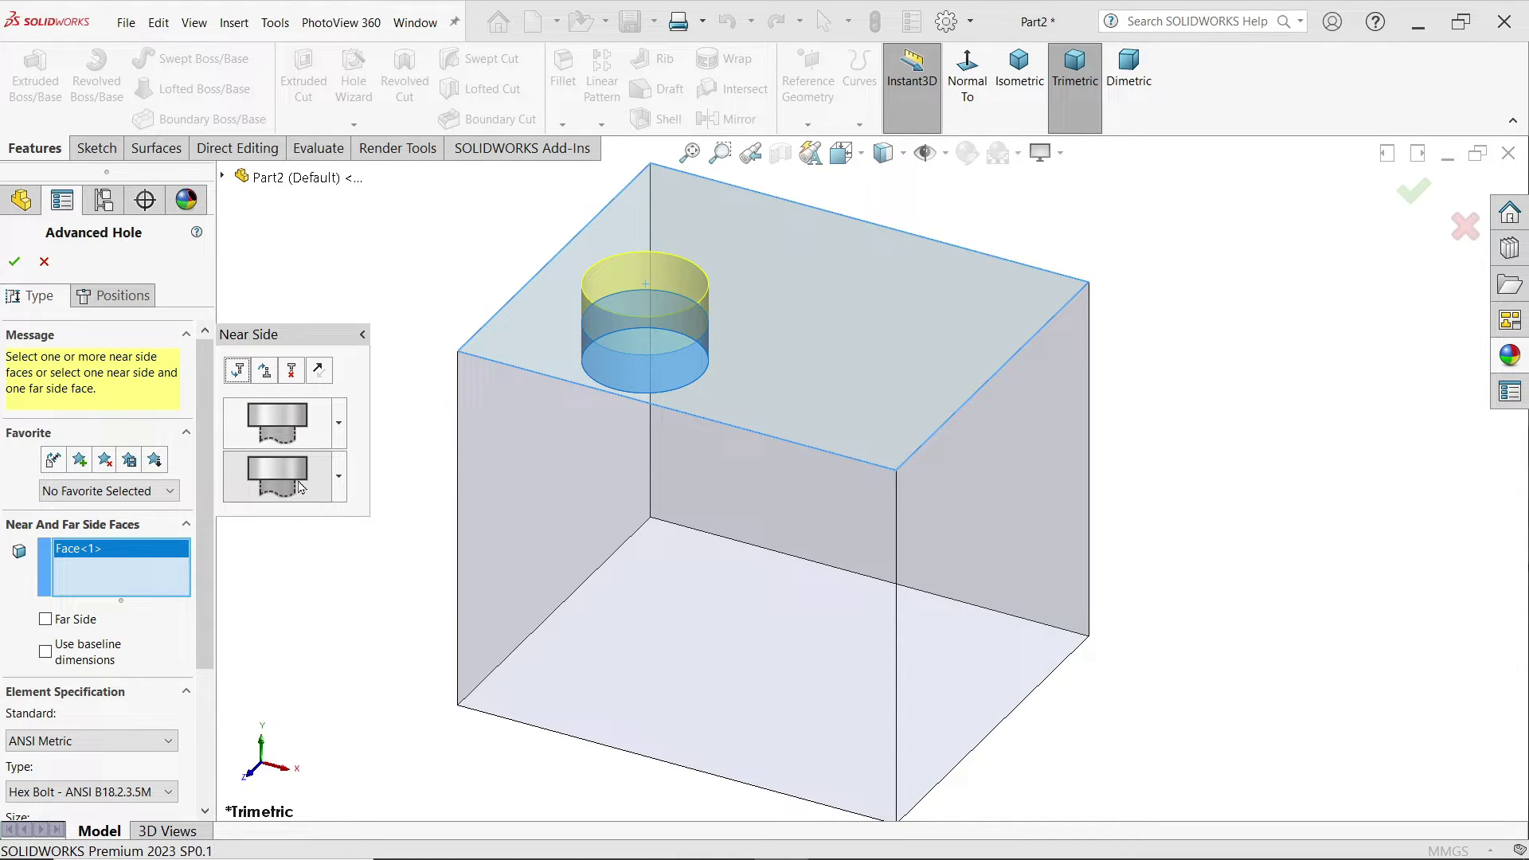
click(292, 380)
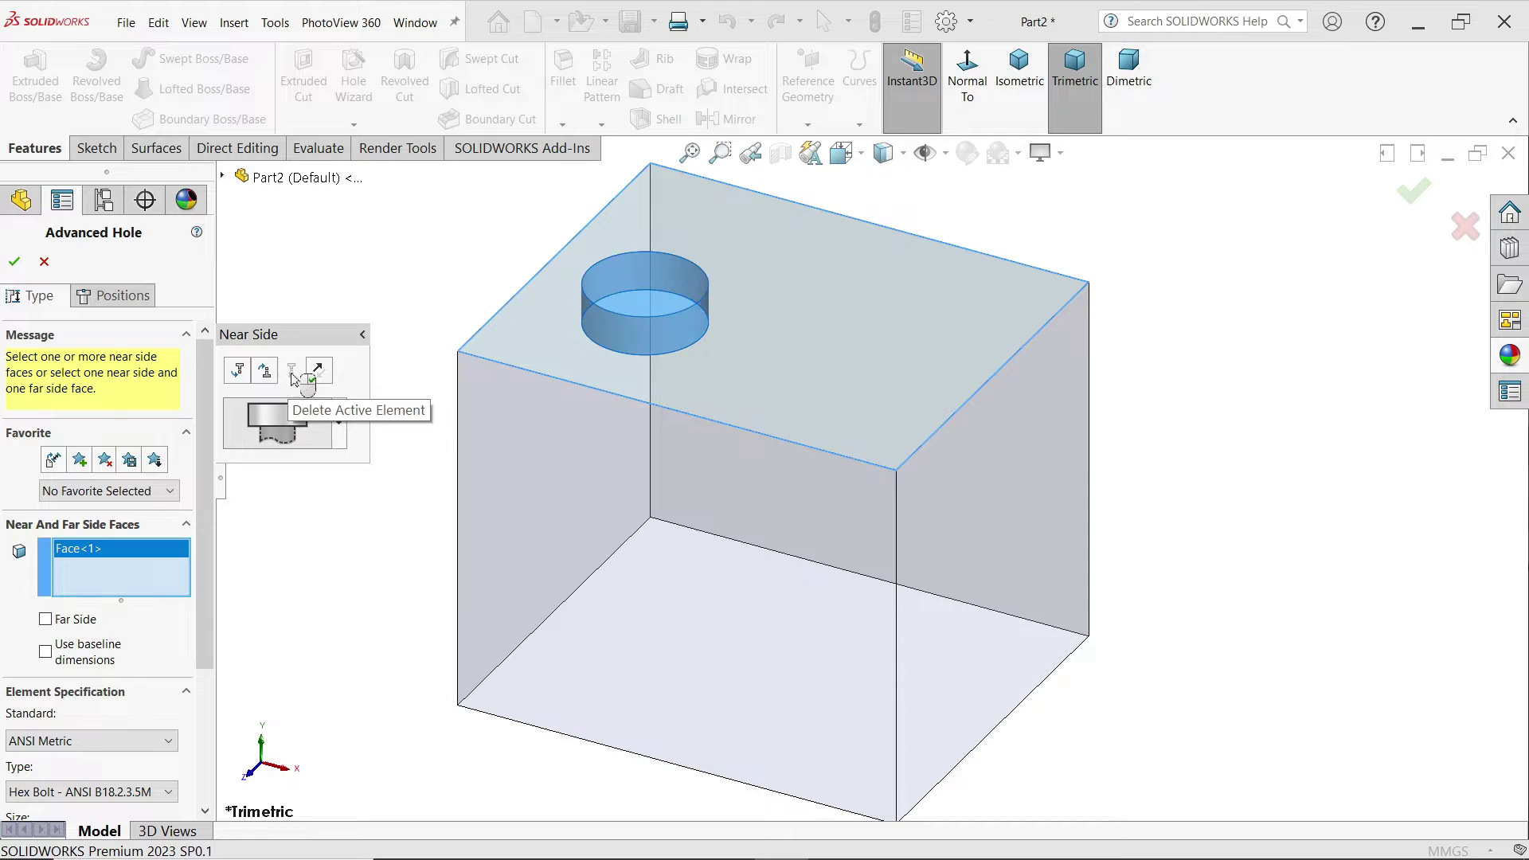
click(238, 371)
click(320, 371)
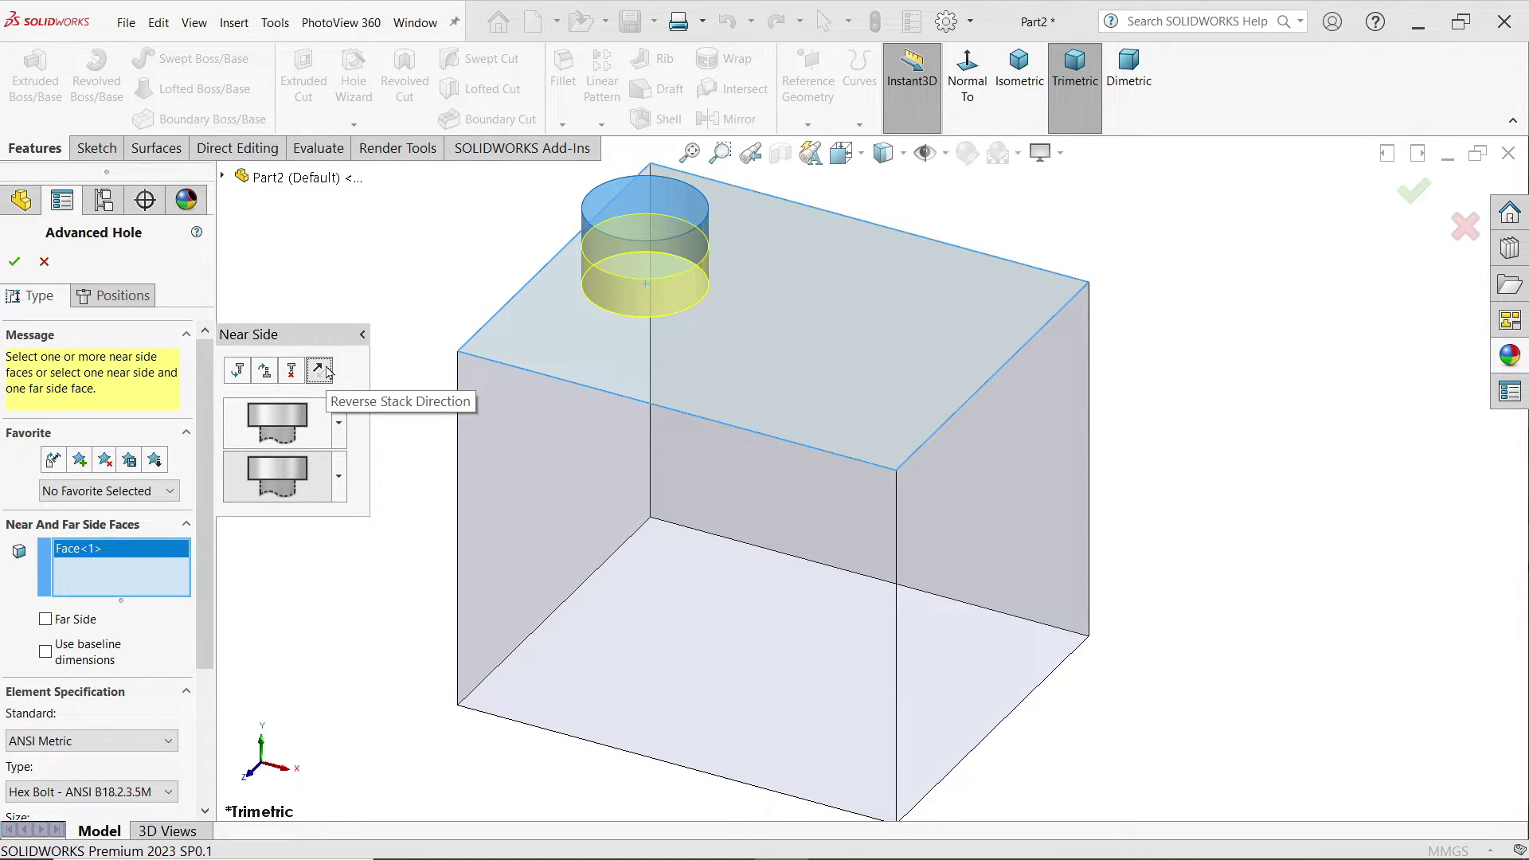
click(320, 374)
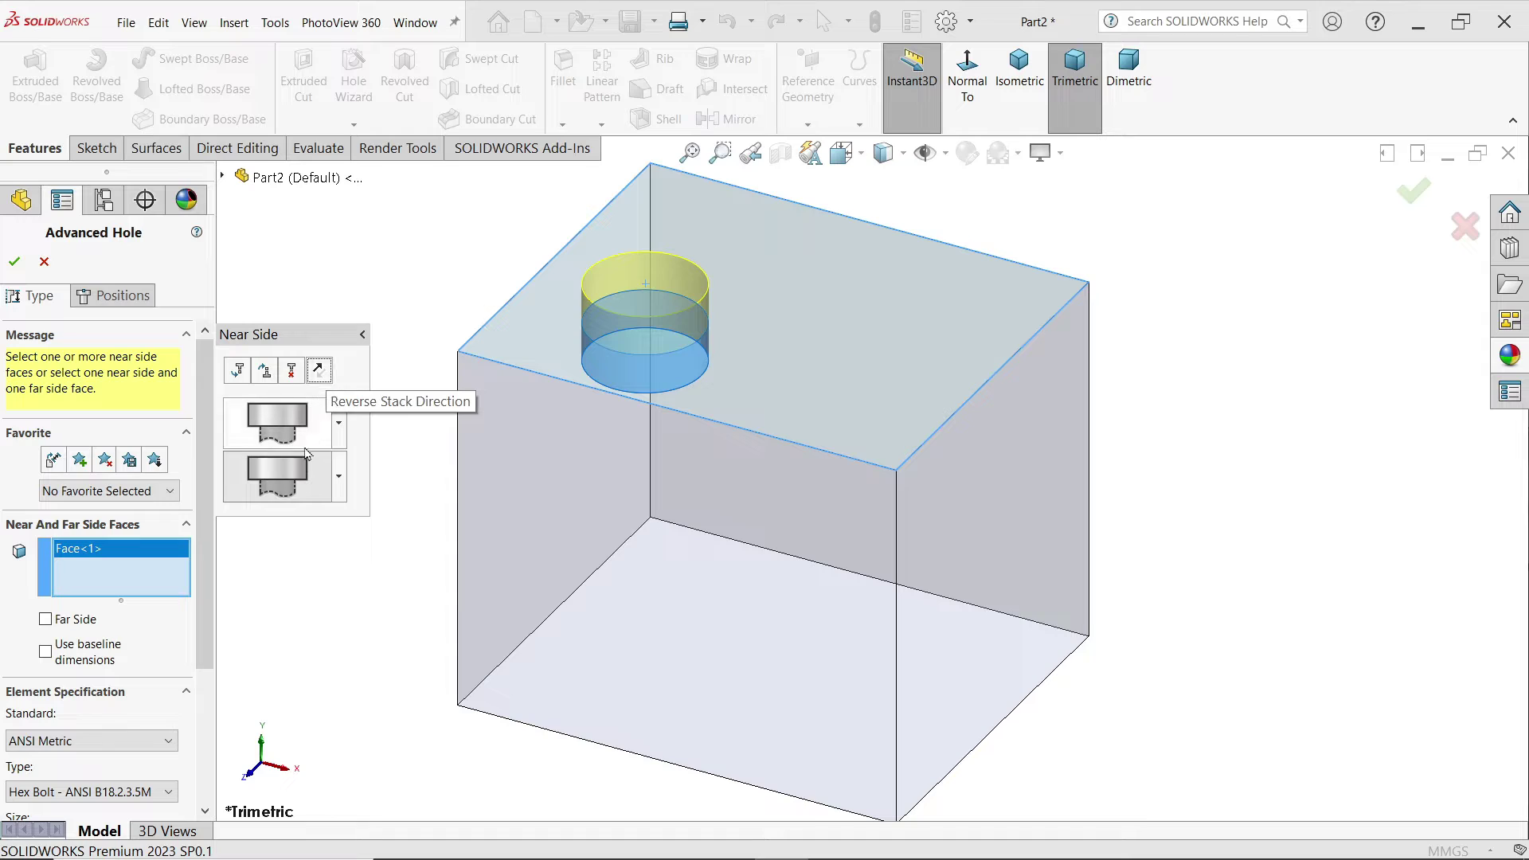
click(340, 492)
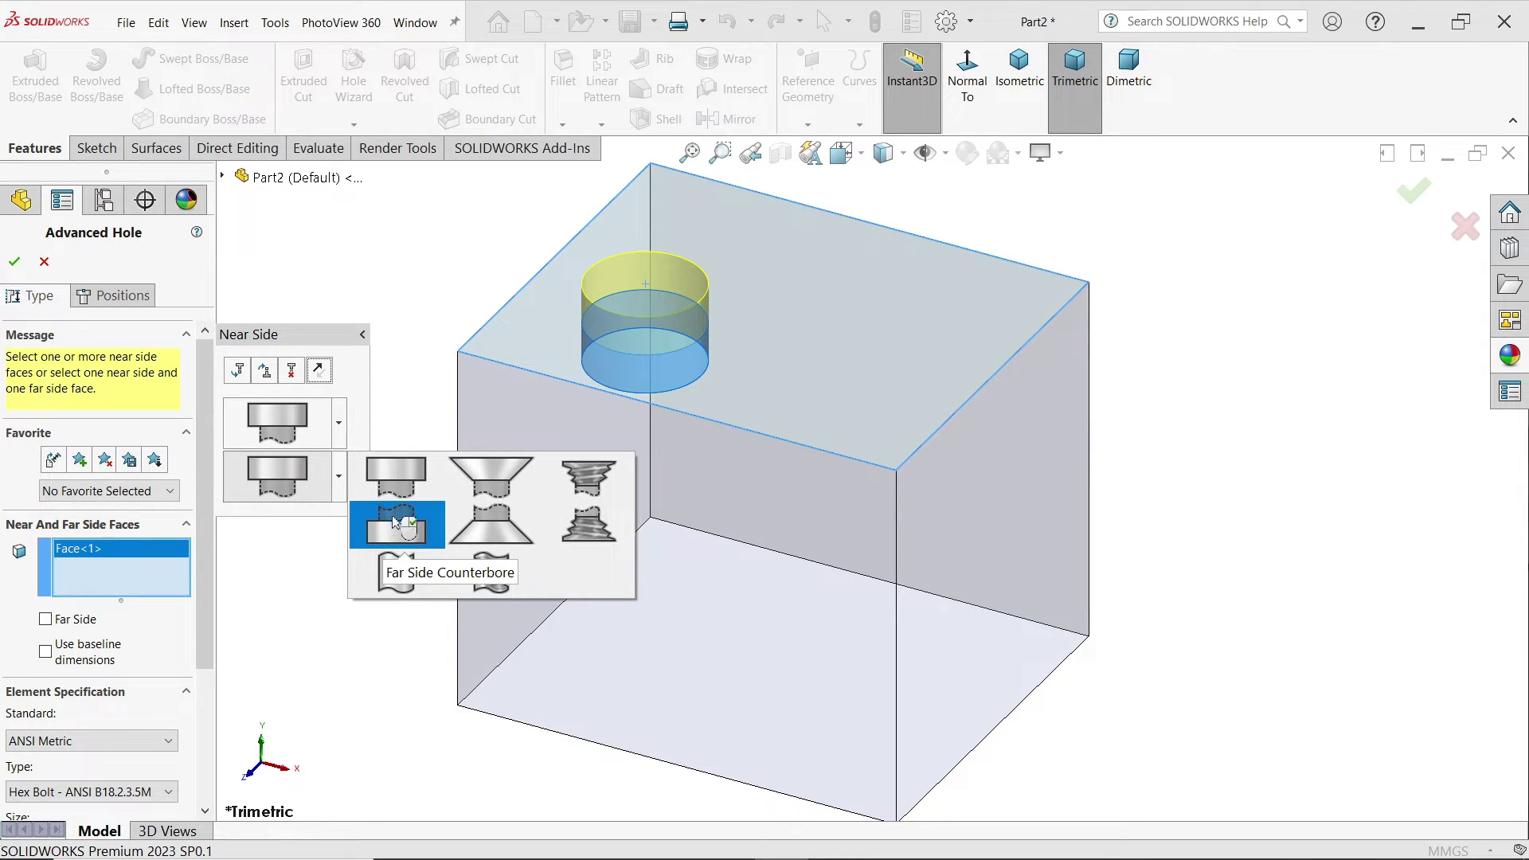
click(403, 580)
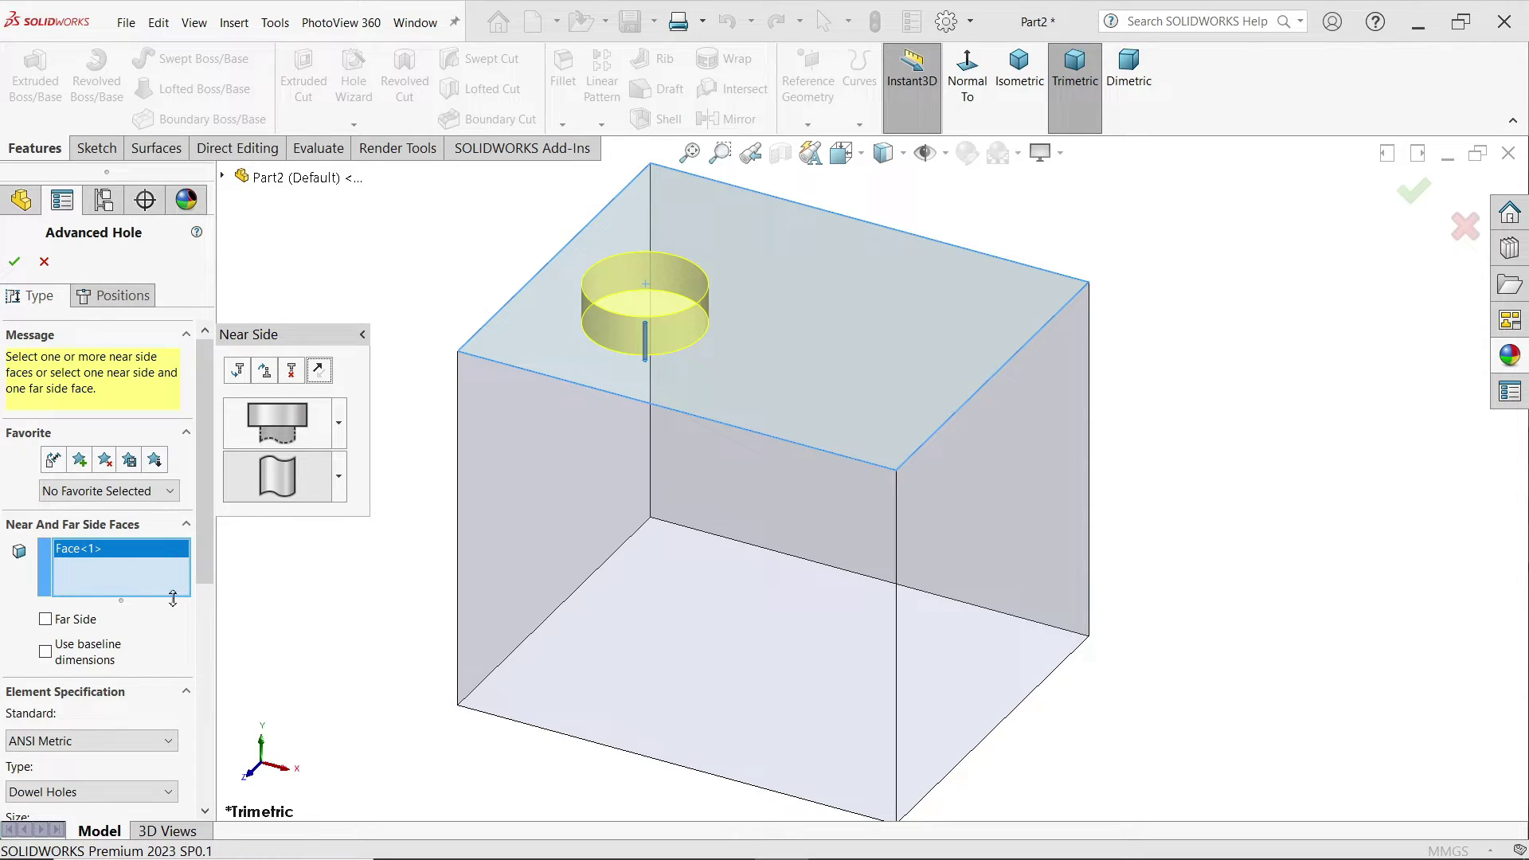
Set the second element to Drill sizes at Ø14.0 with custom sizing enabled.
scroll(119, 518, down, 3)
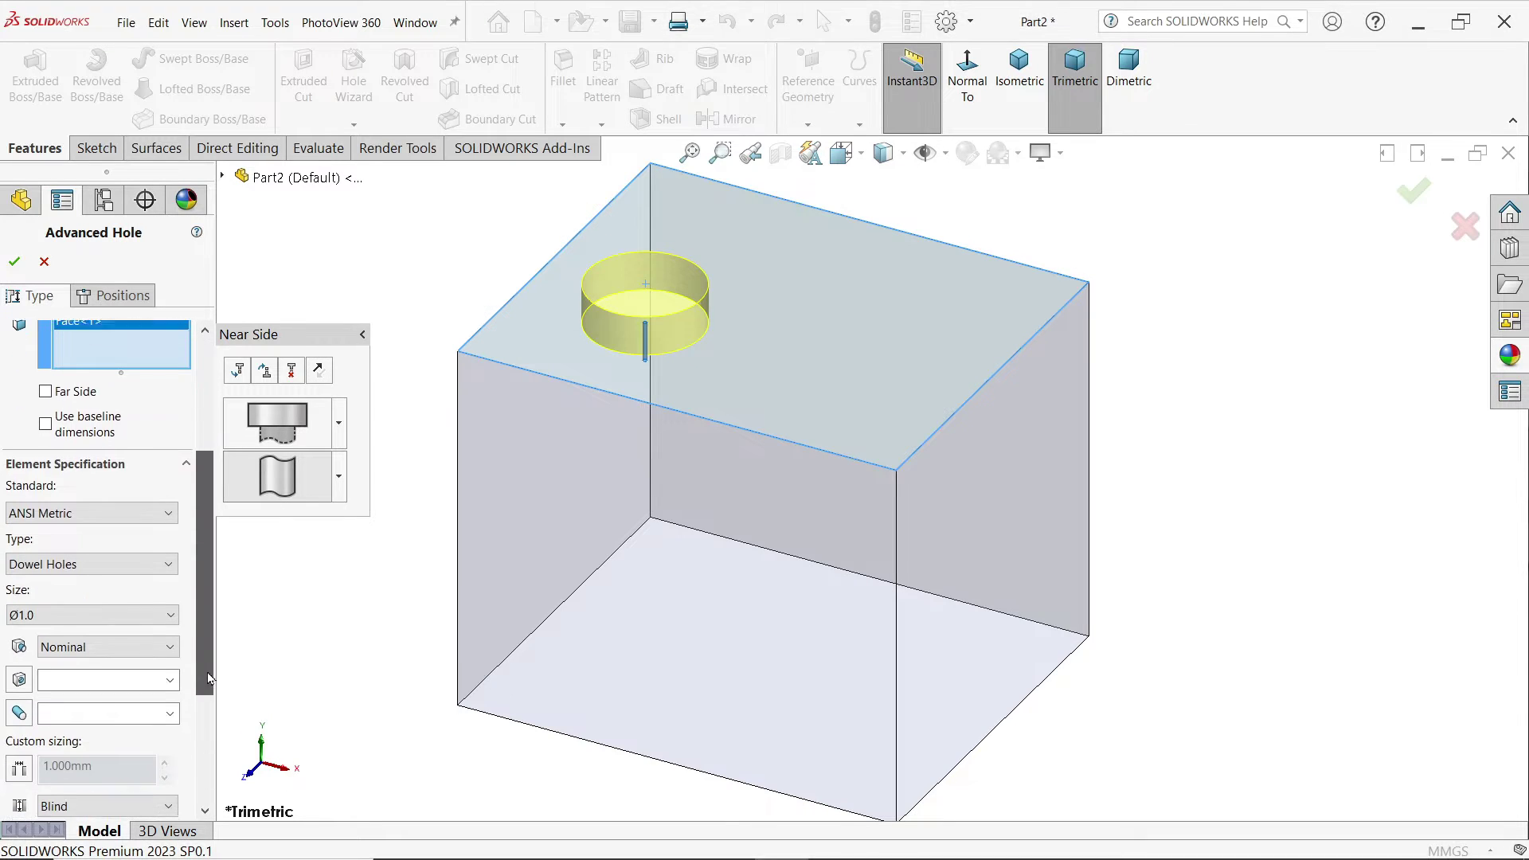
click(94, 560)
click(84, 587)
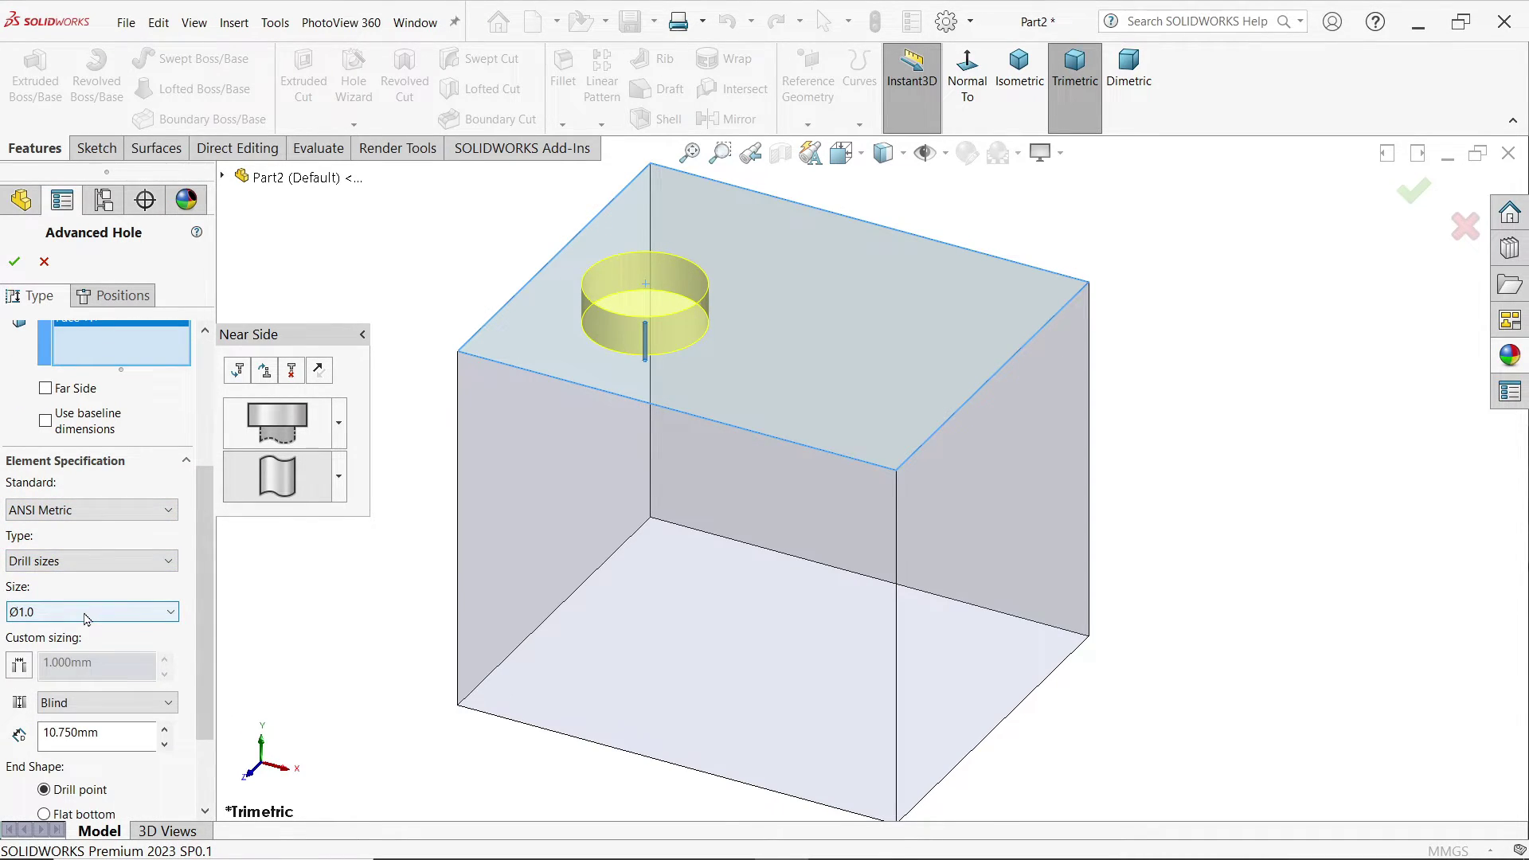
click(172, 612)
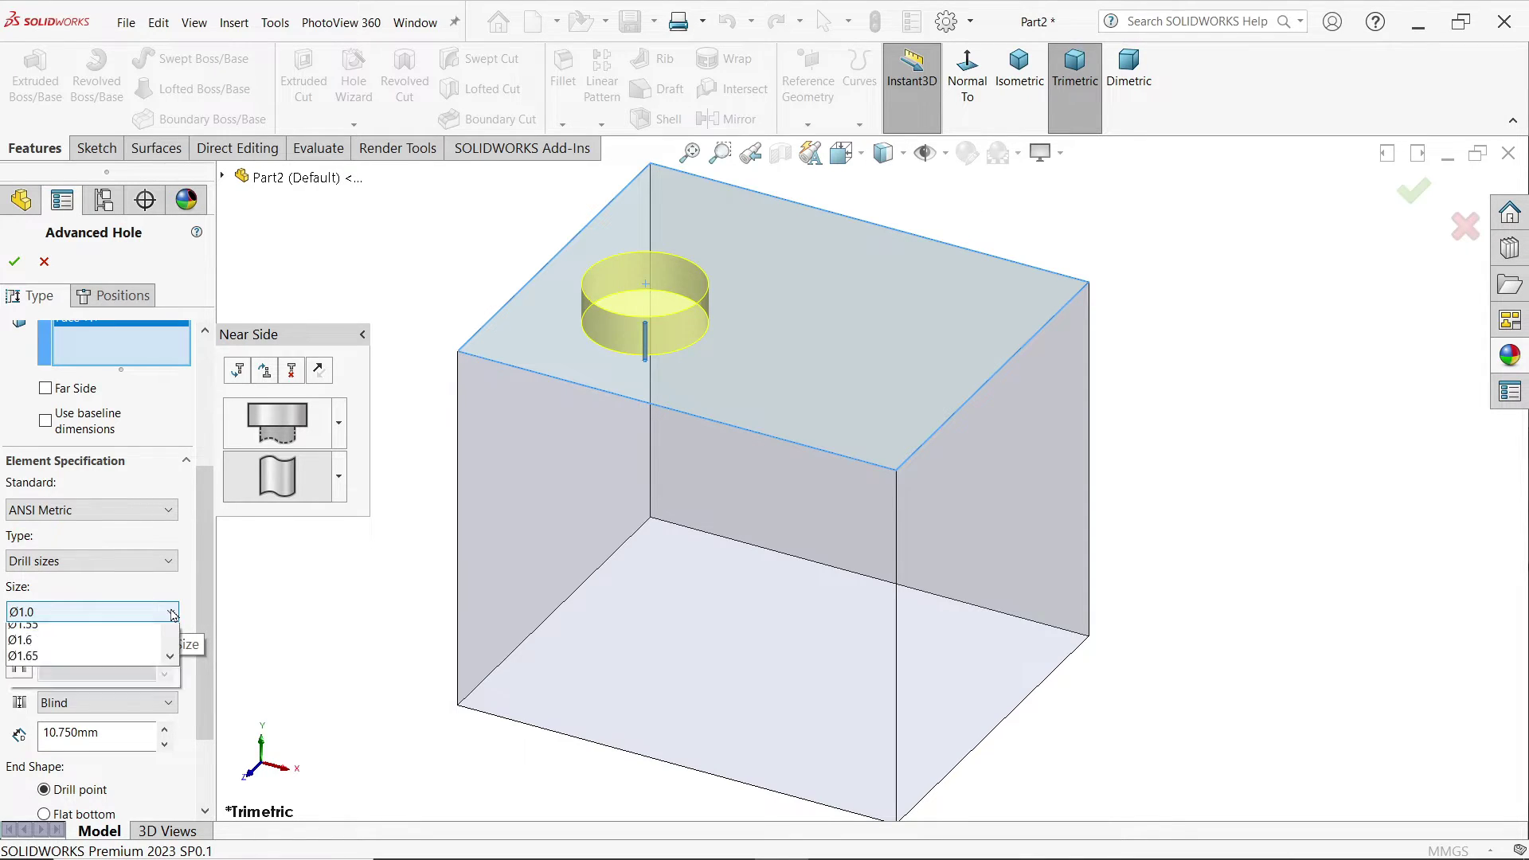
drag(169, 680, 173, 806)
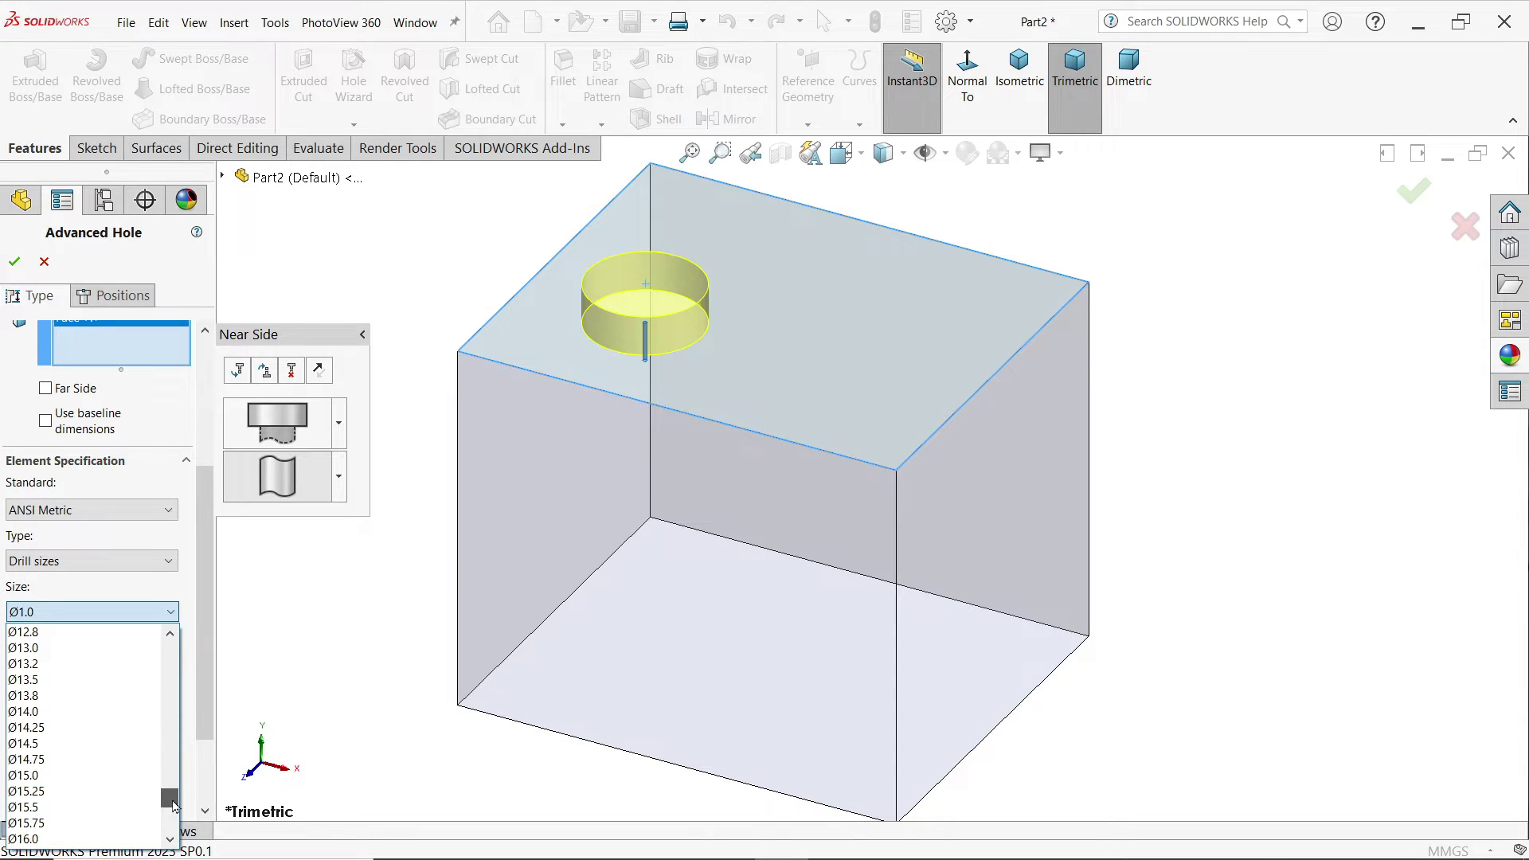
click(96, 712)
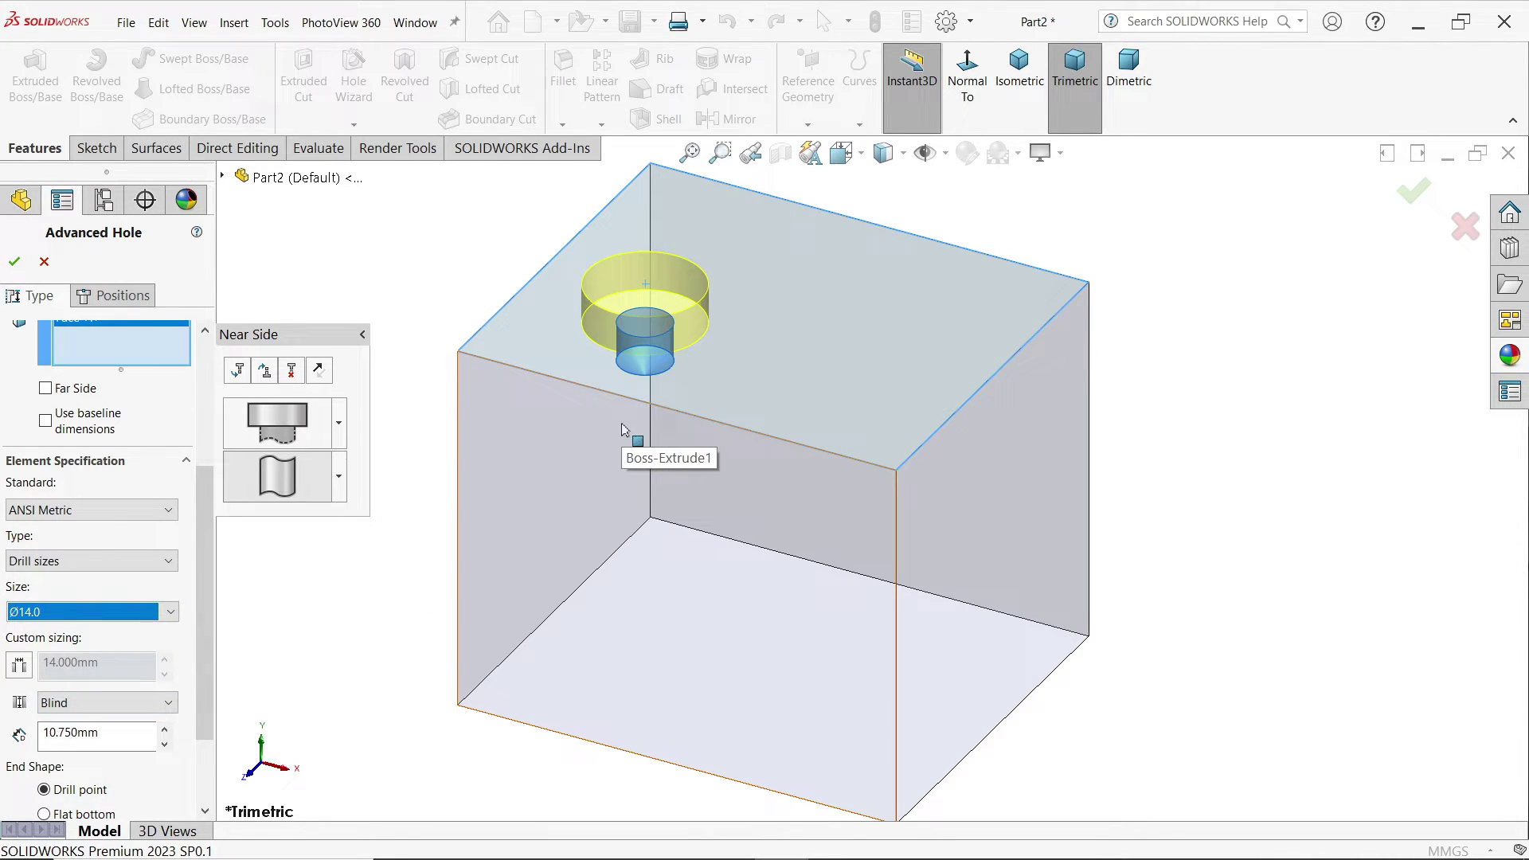
click(20, 666)
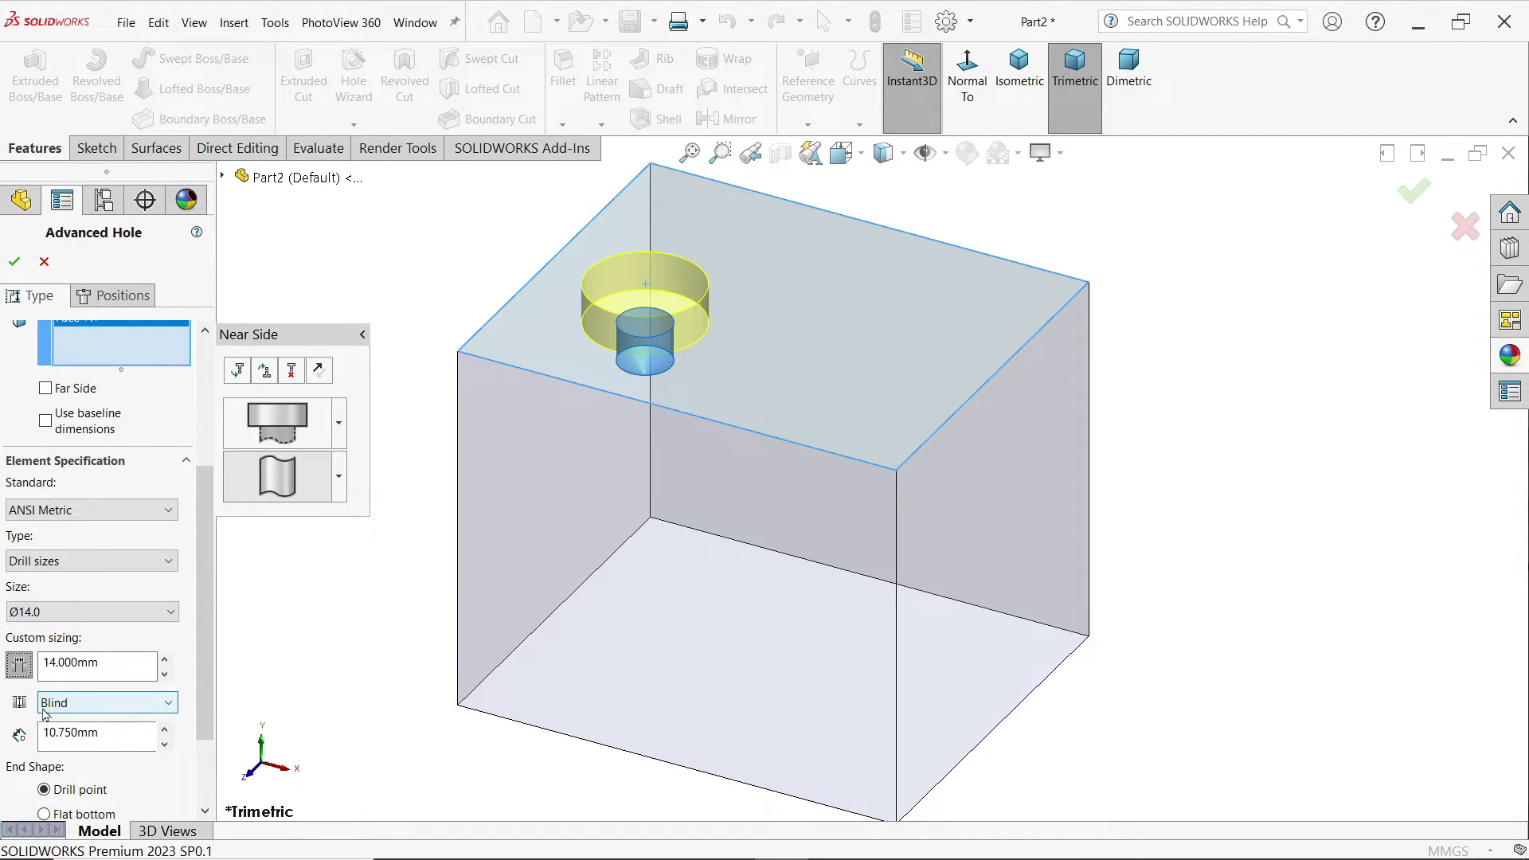
Set the drill hole's blind depth to 20 mm, after first trying 10 mm.
drag(119, 731, 32, 733)
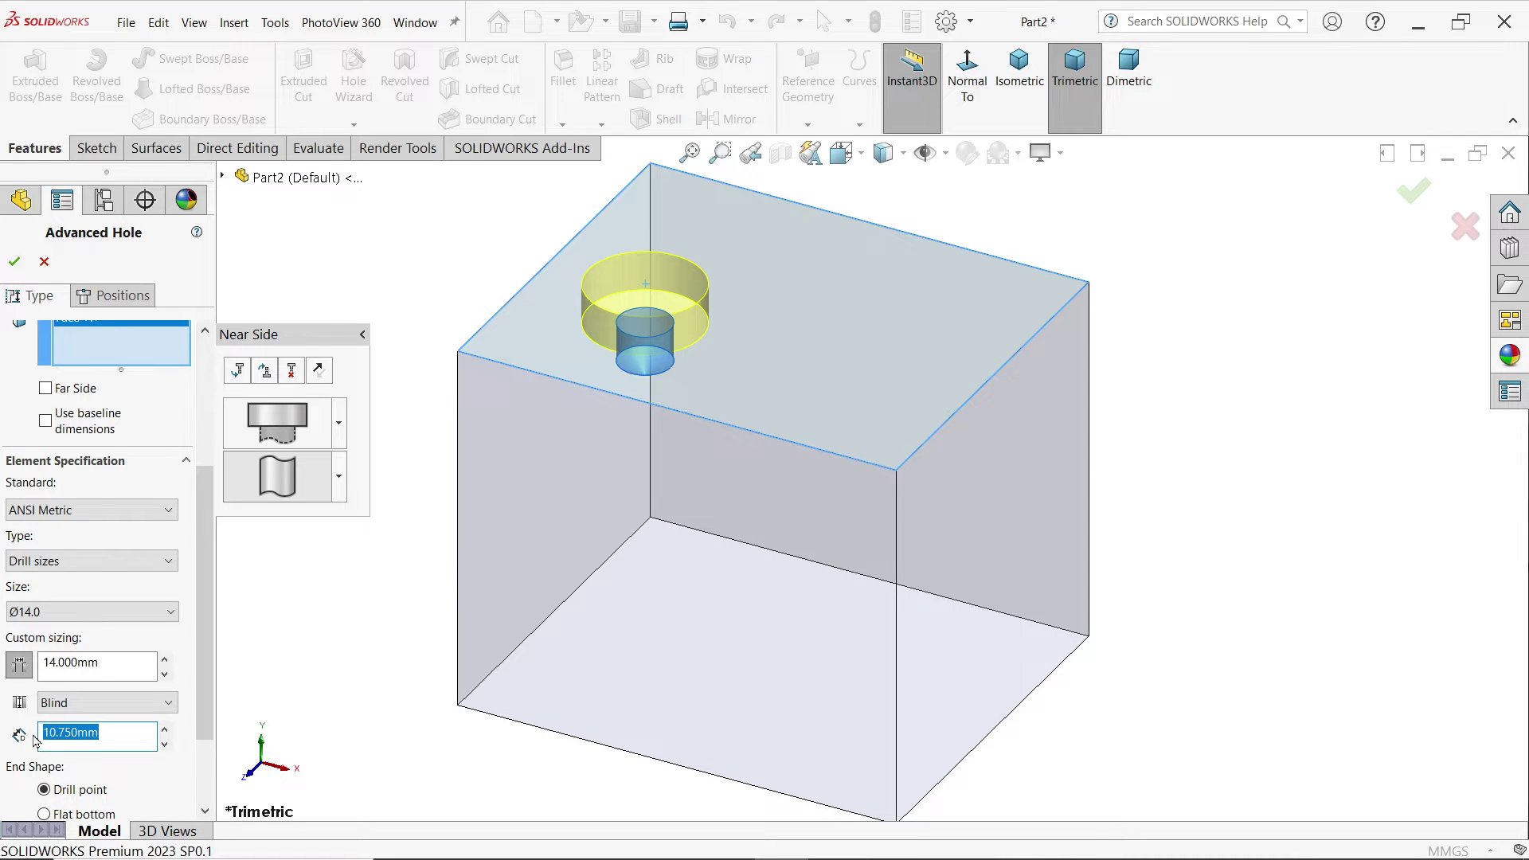
text(10)
key(Return)
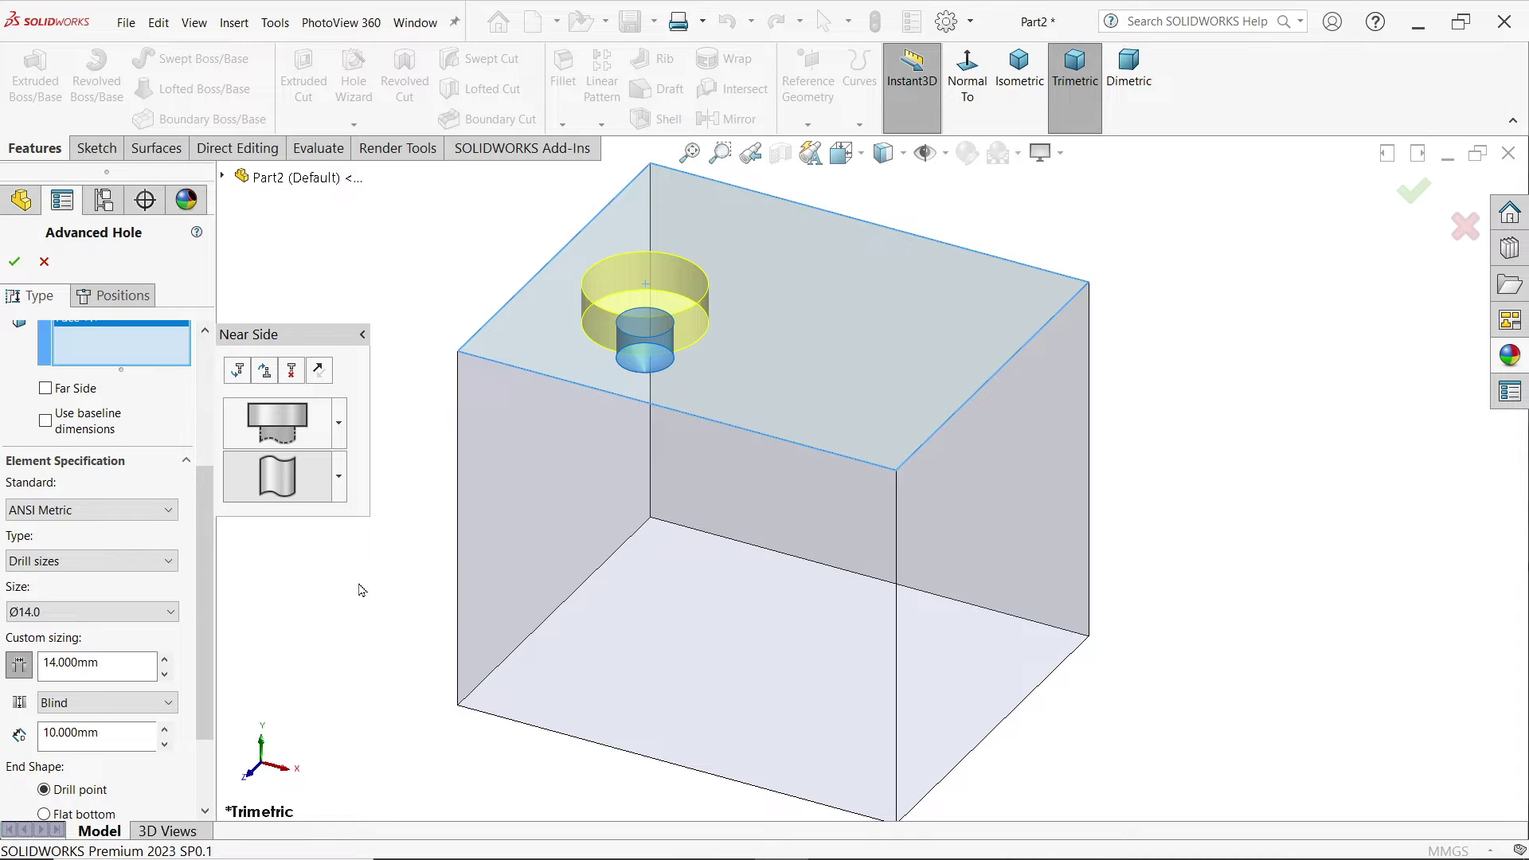
drag(209, 582, 14, 649)
text(20)
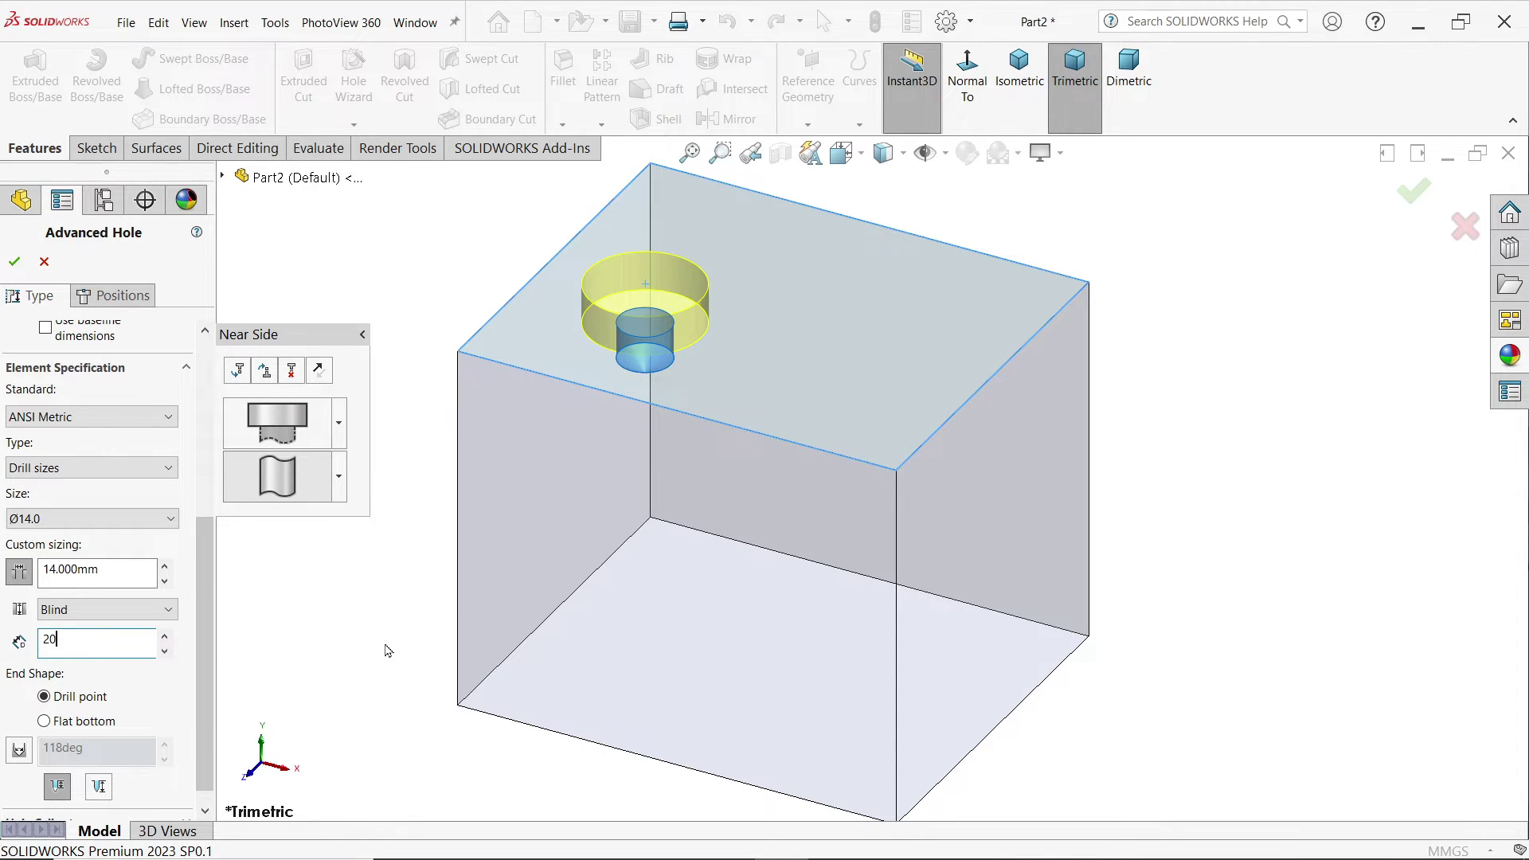
key(Return)
middle_drag(262, 581, 293, 535)
Change the Ø14.0 drill element's end shape to a flat bottom.
scroll(312, 579, down, 3)
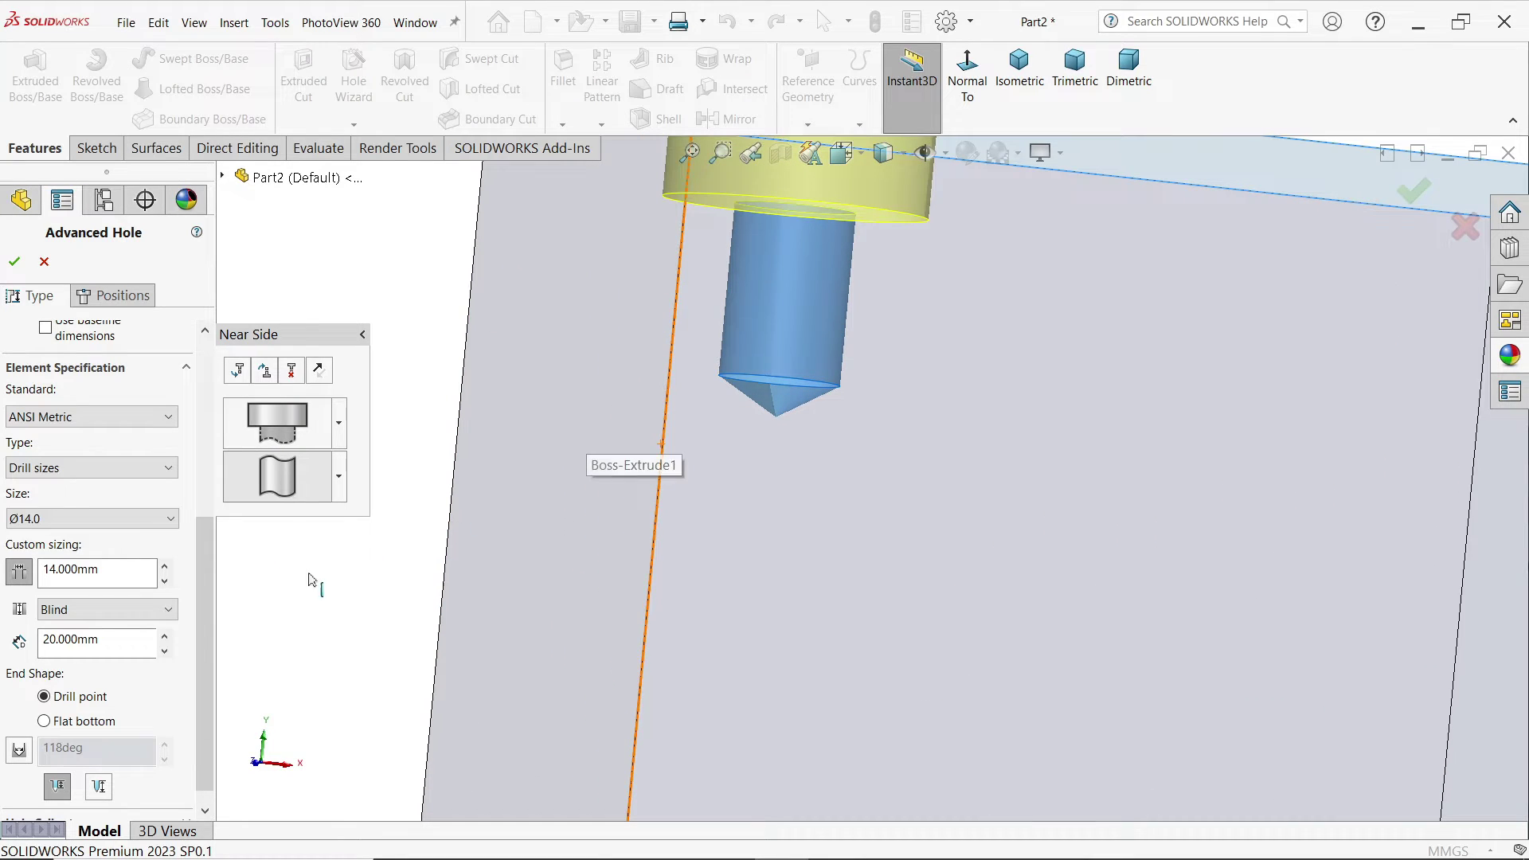
click(80, 722)
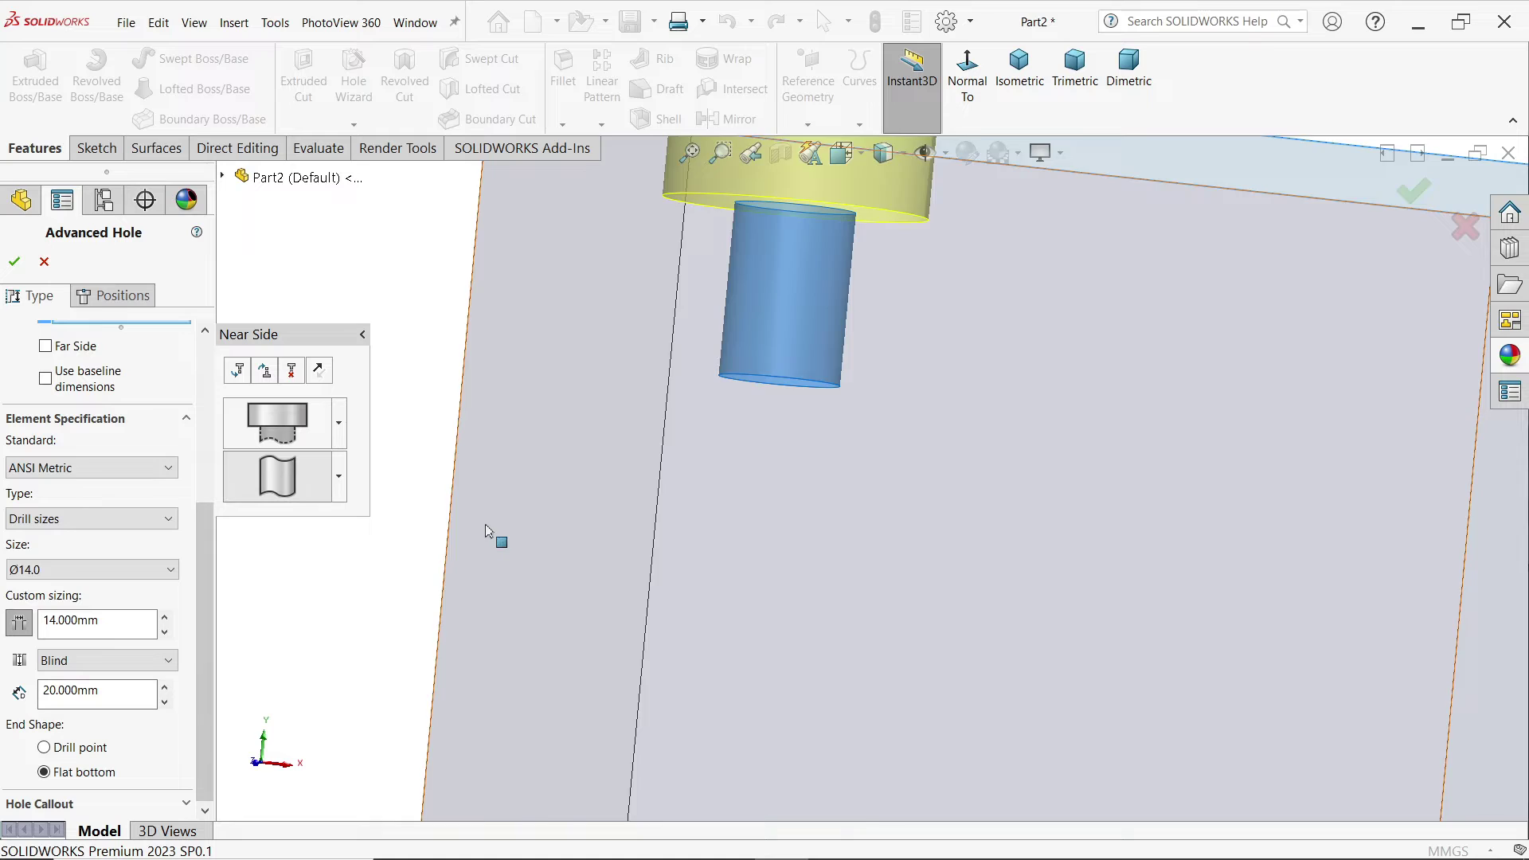
scroll(495, 536, up, 5)
middle_drag(676, 454, 618, 536)
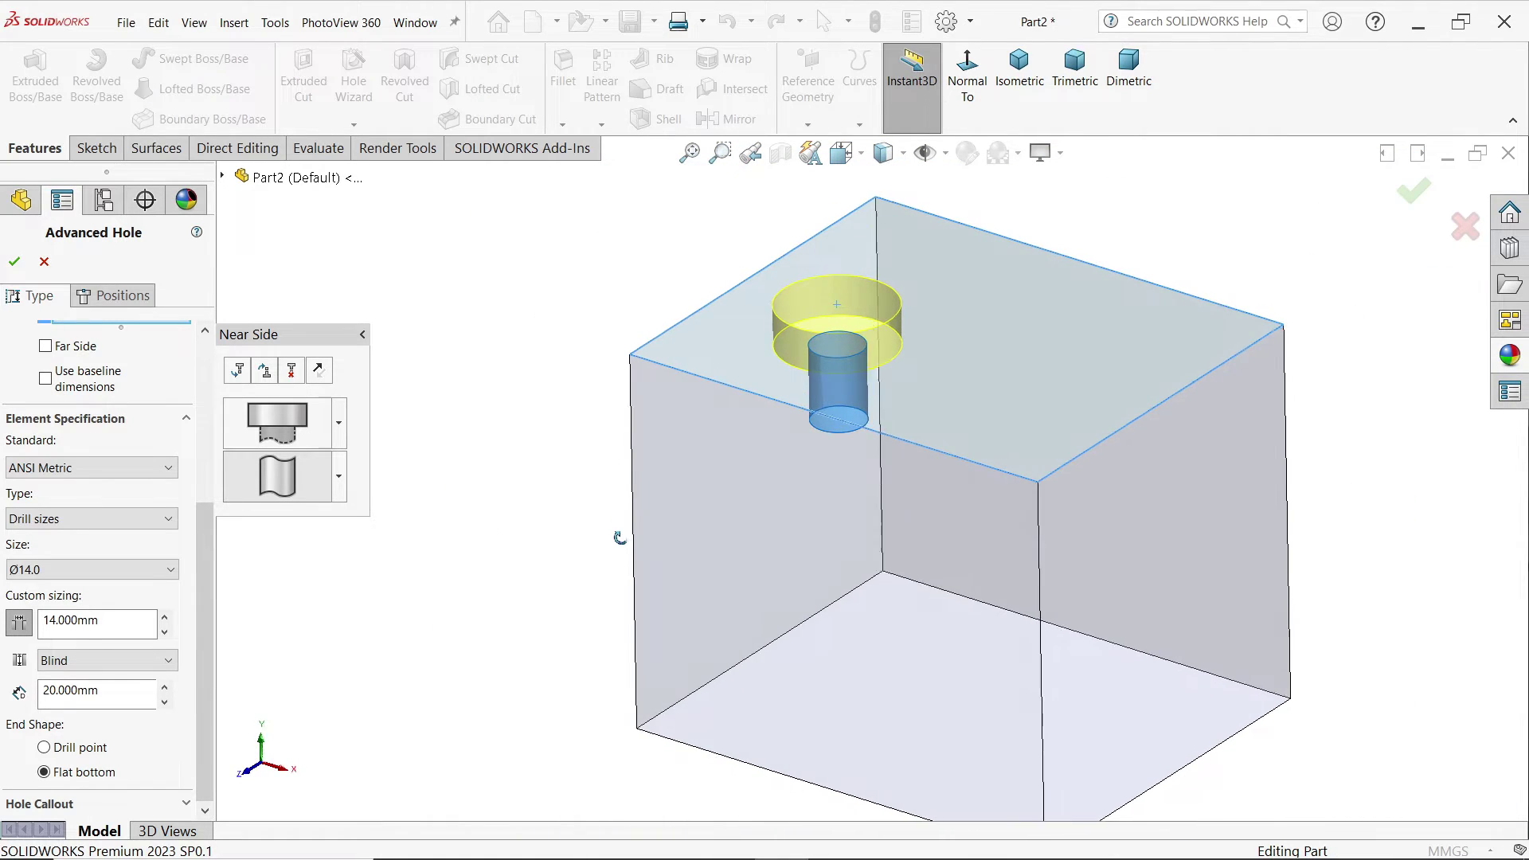
scroll(940, 526, up, 2)
scroll(970, 525, down, 2)
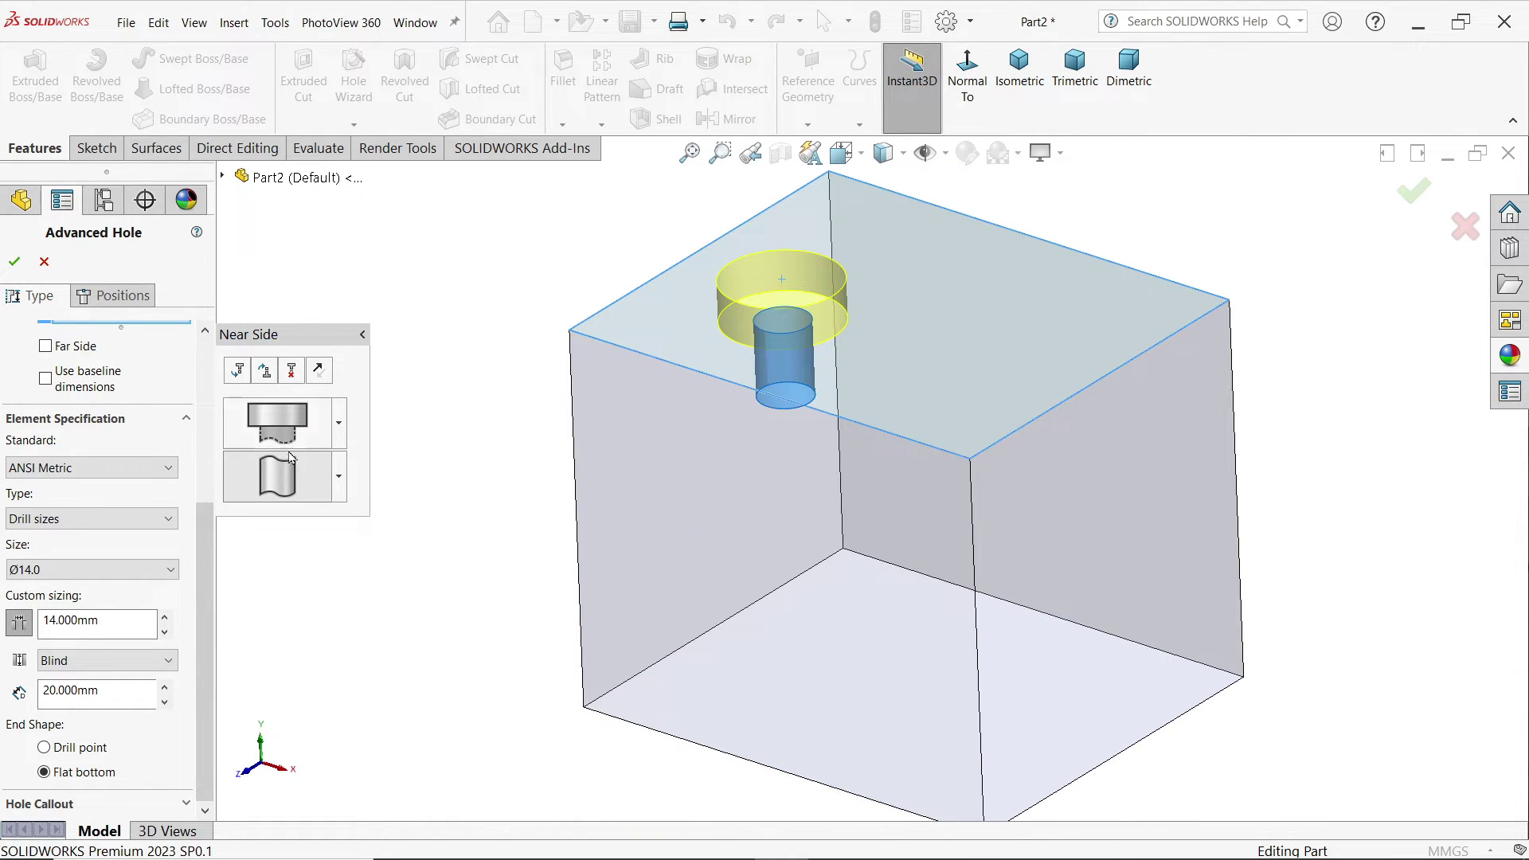
Insert an extra element below the drill hole, then delete it again.
click(237, 371)
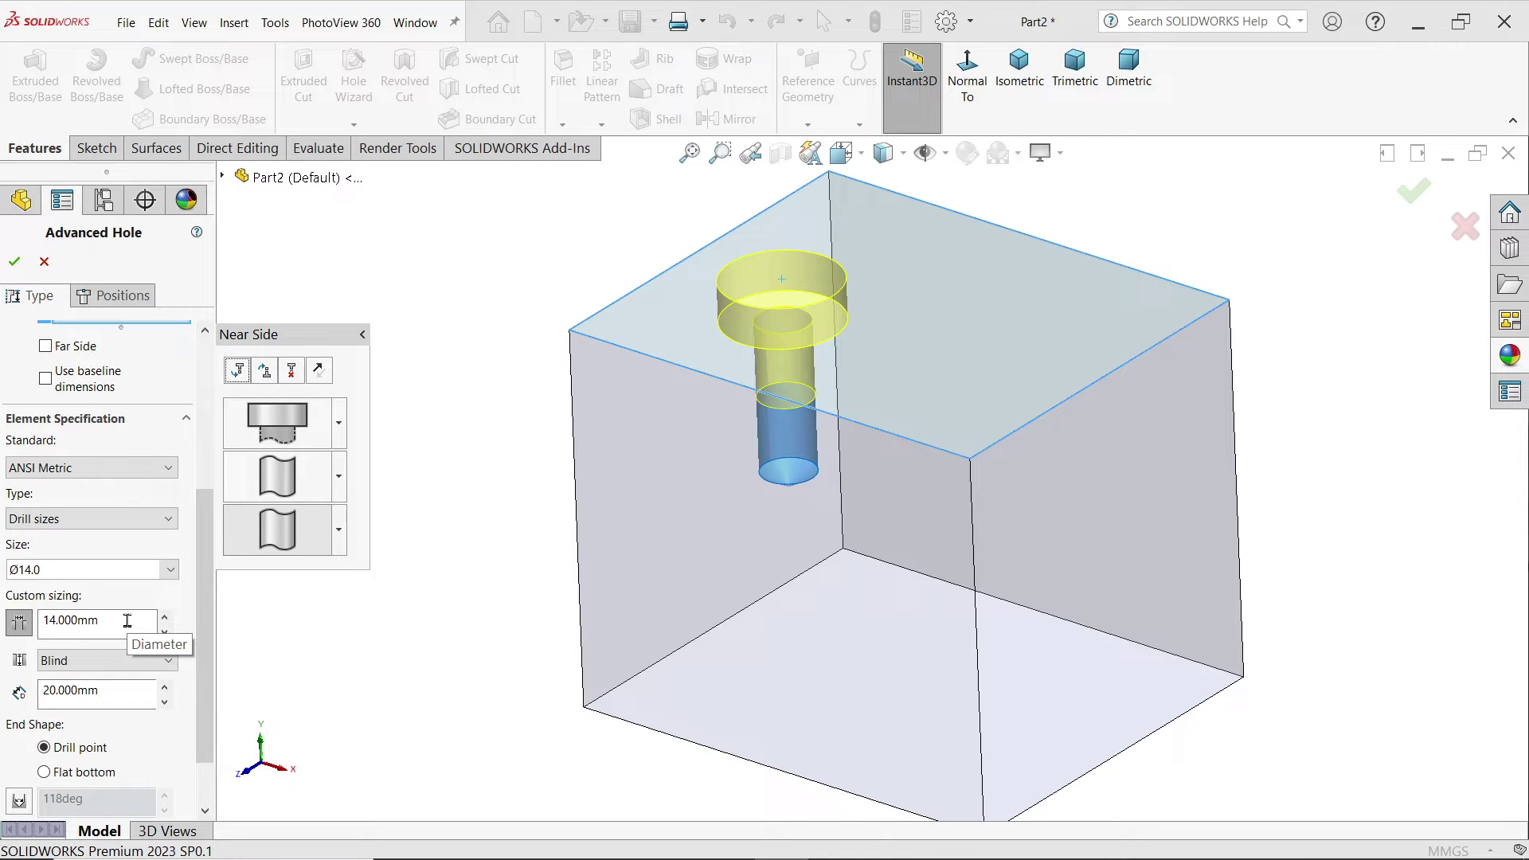
click(128, 620)
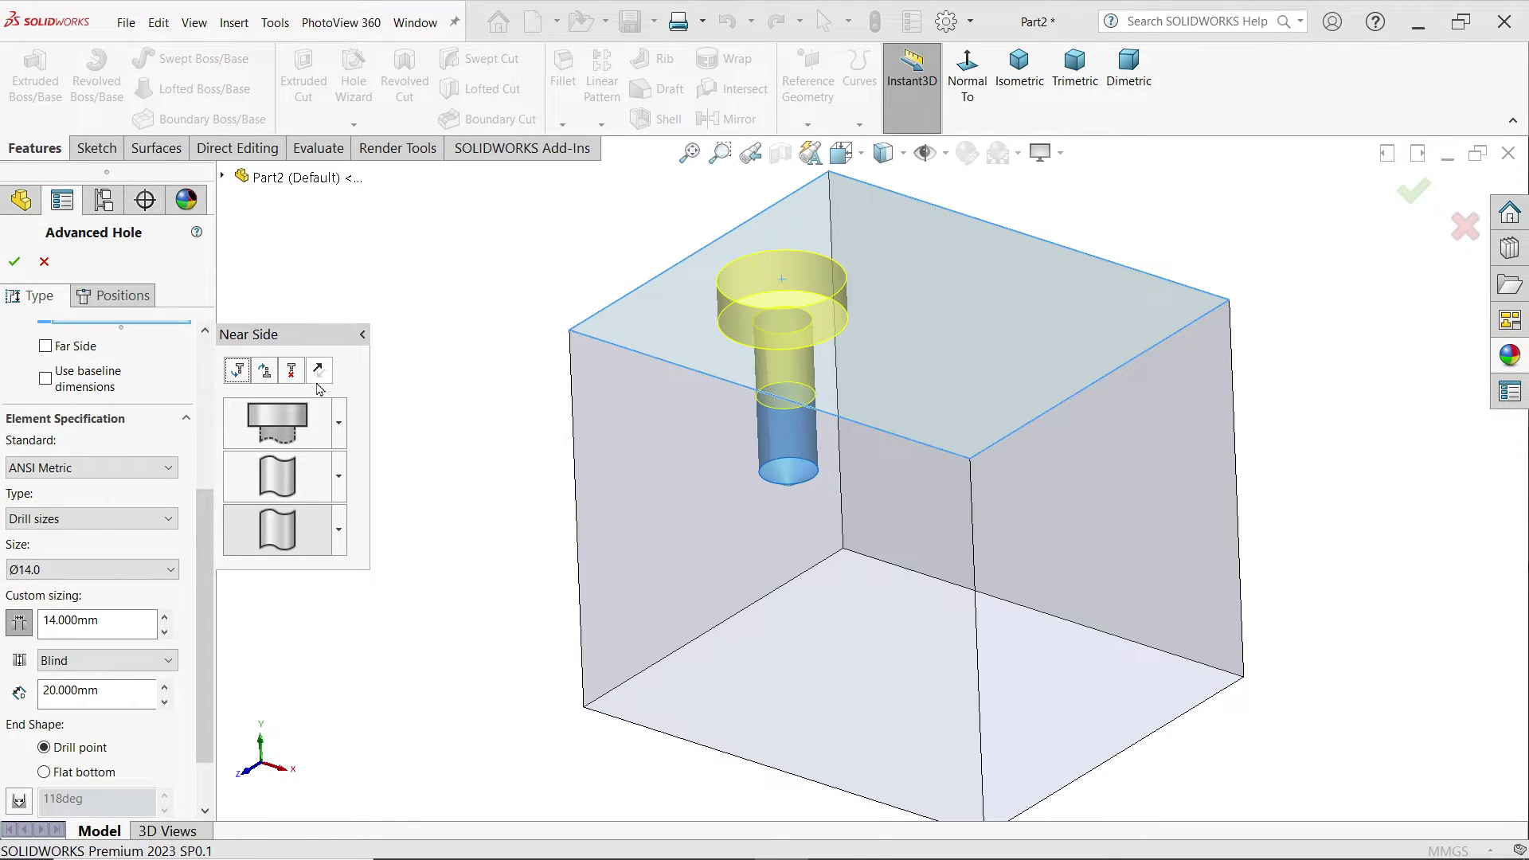
click(292, 371)
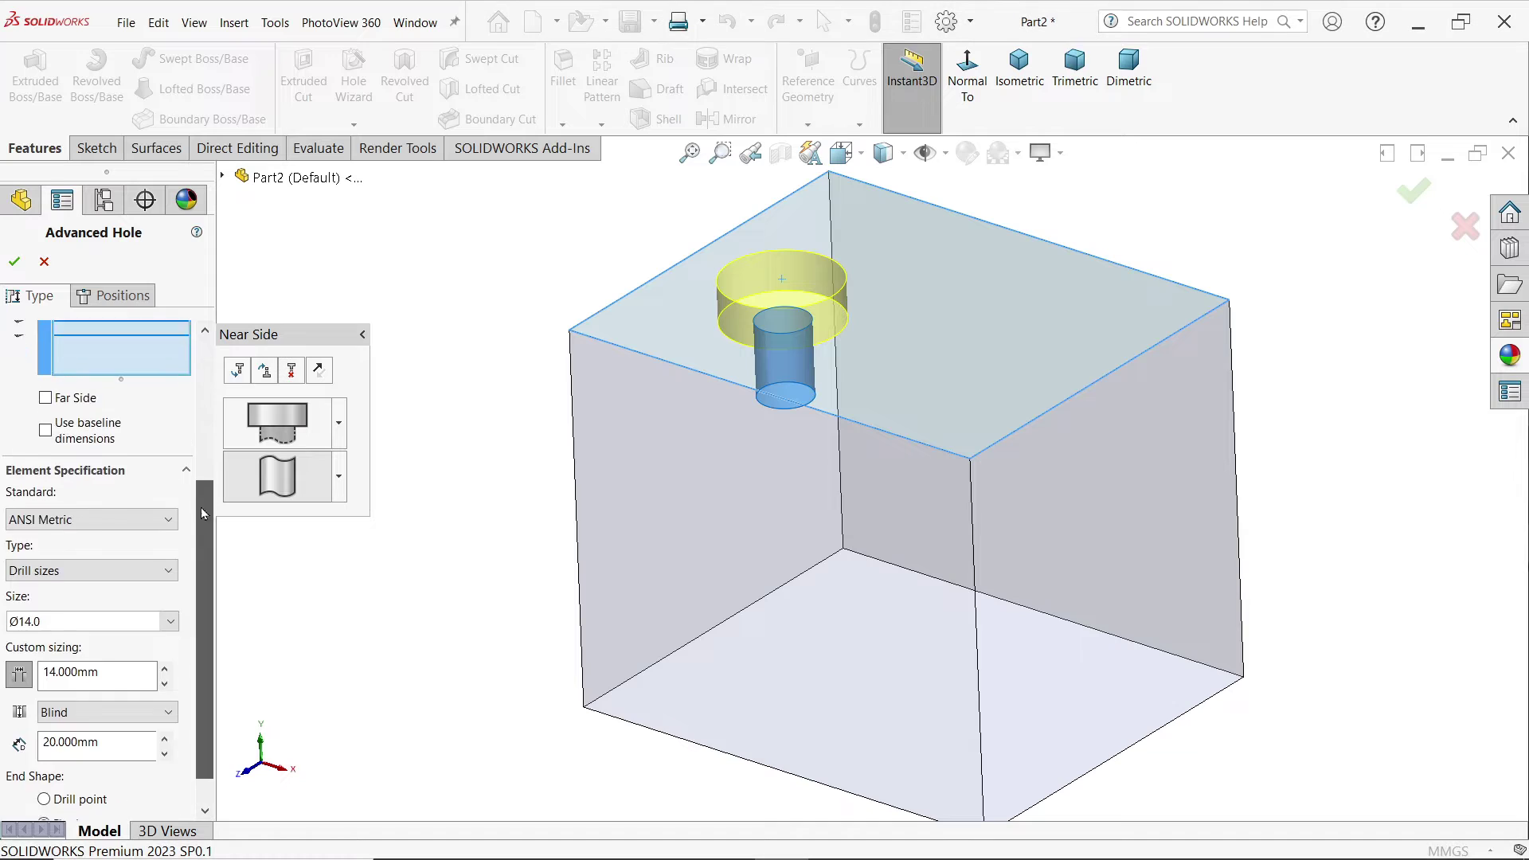
Enable Far Side, pick the block's bottom face, and make the far-side element a counterbore.
click(76, 622)
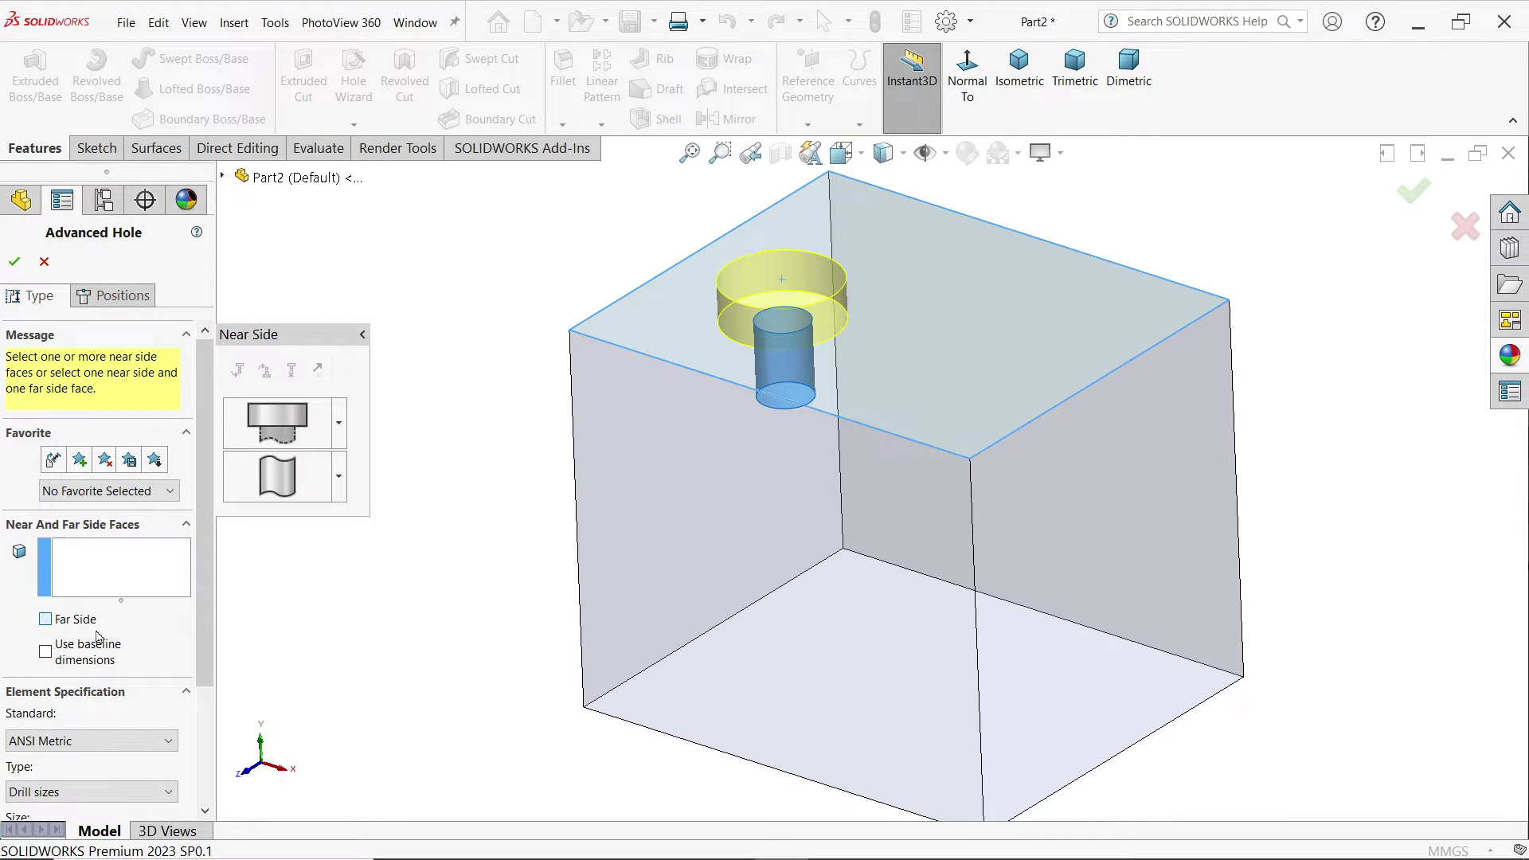
middle_drag(451, 654, 648, 624)
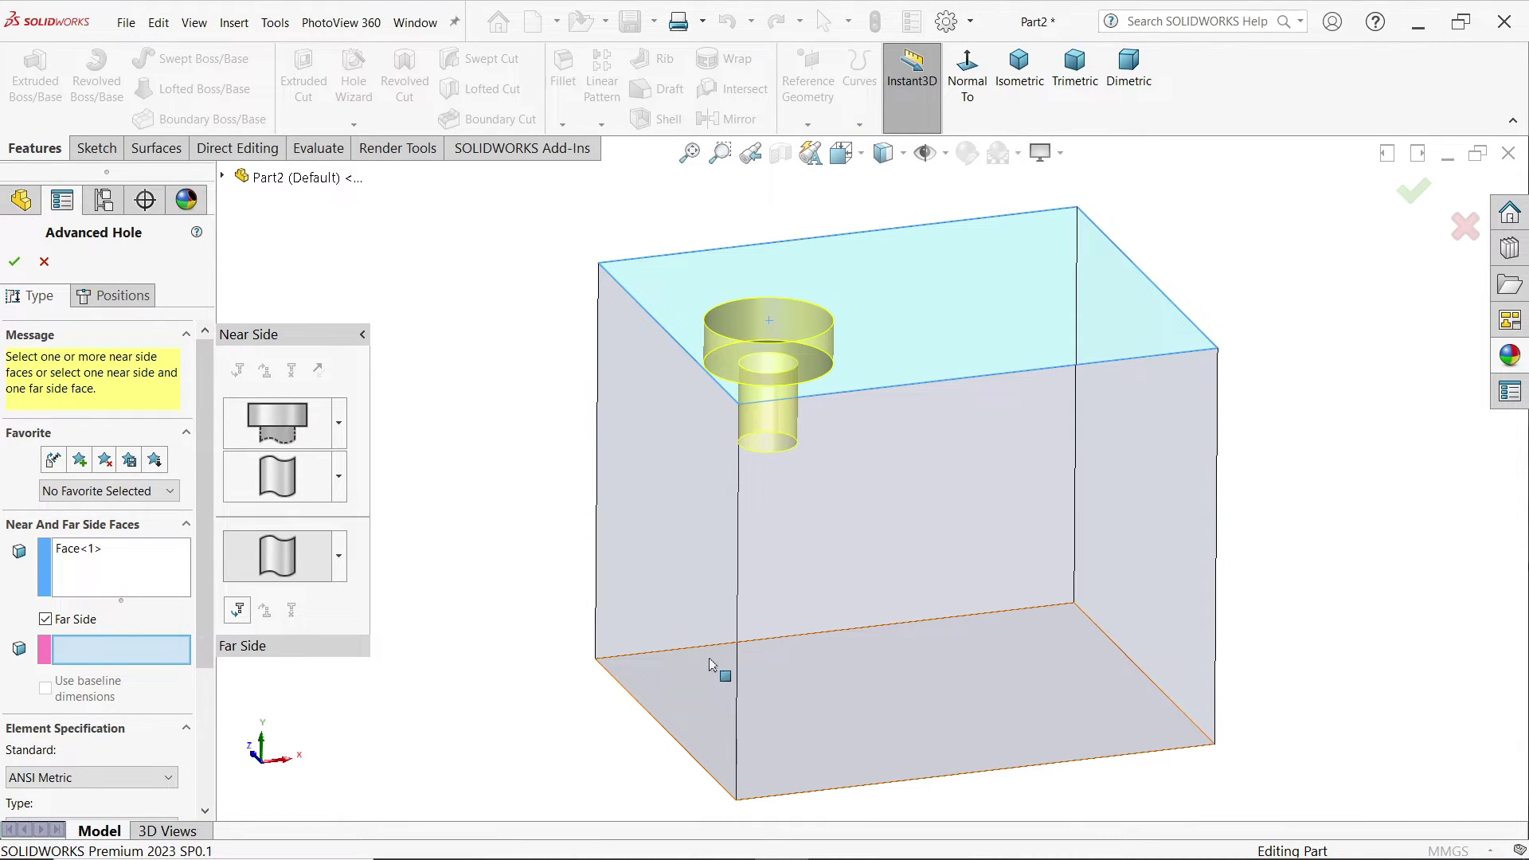
click(703, 685)
middle_drag(614, 512, 575, 694)
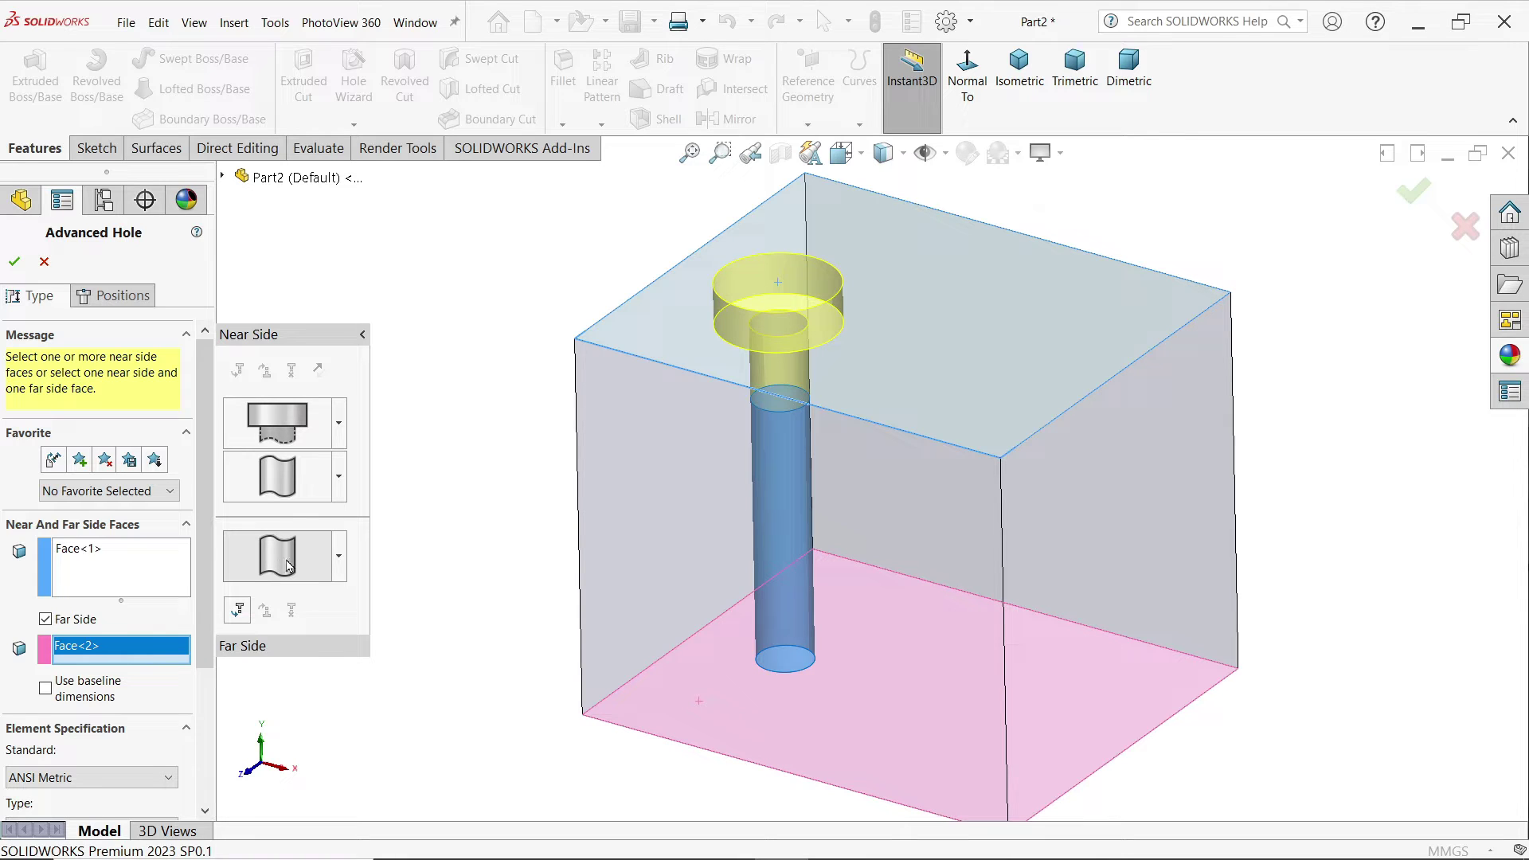
click(339, 556)
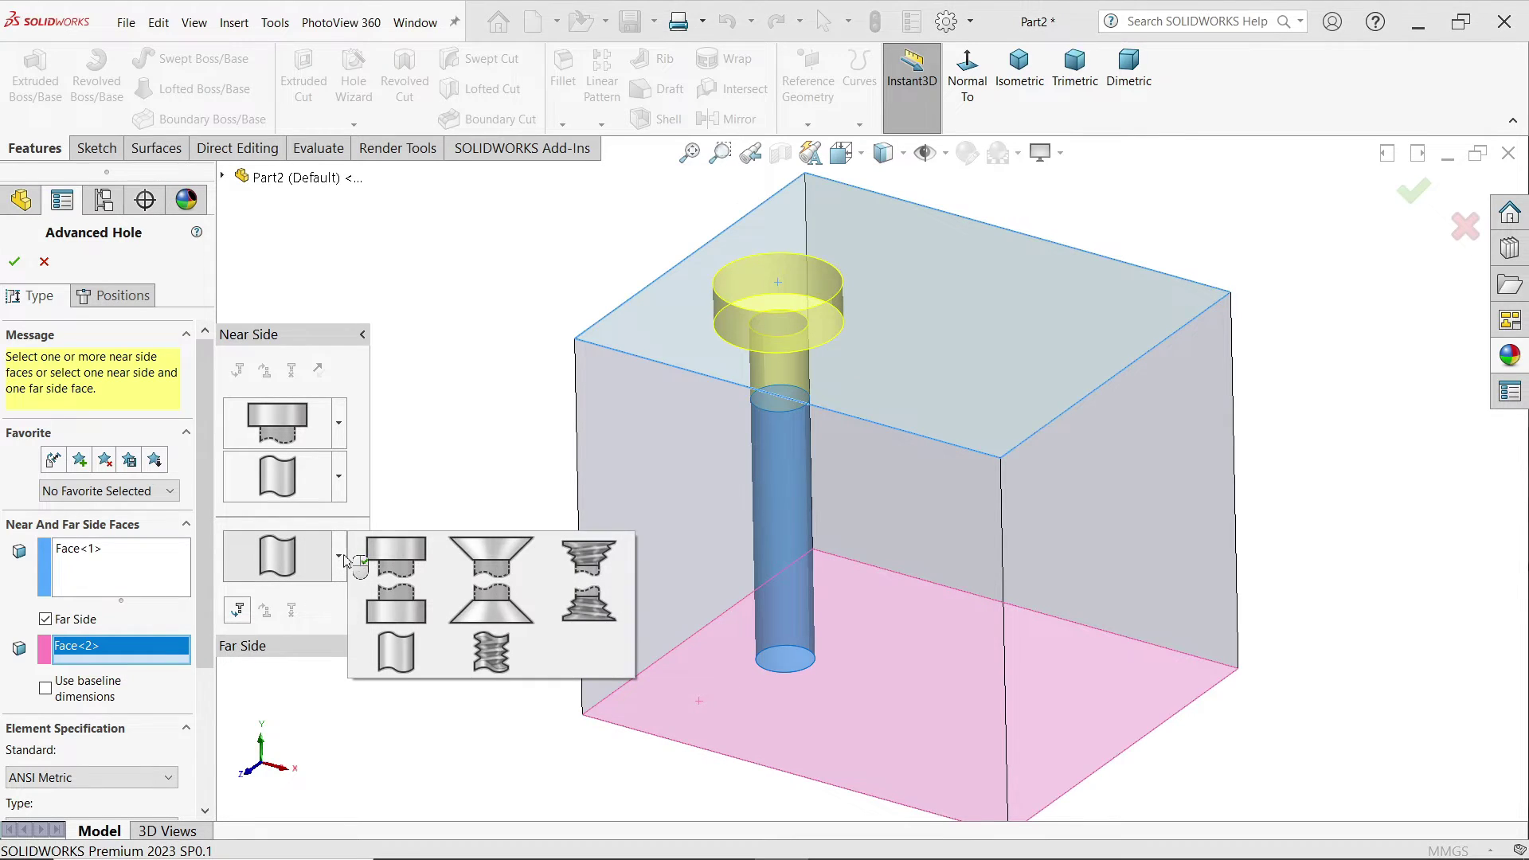
click(396, 611)
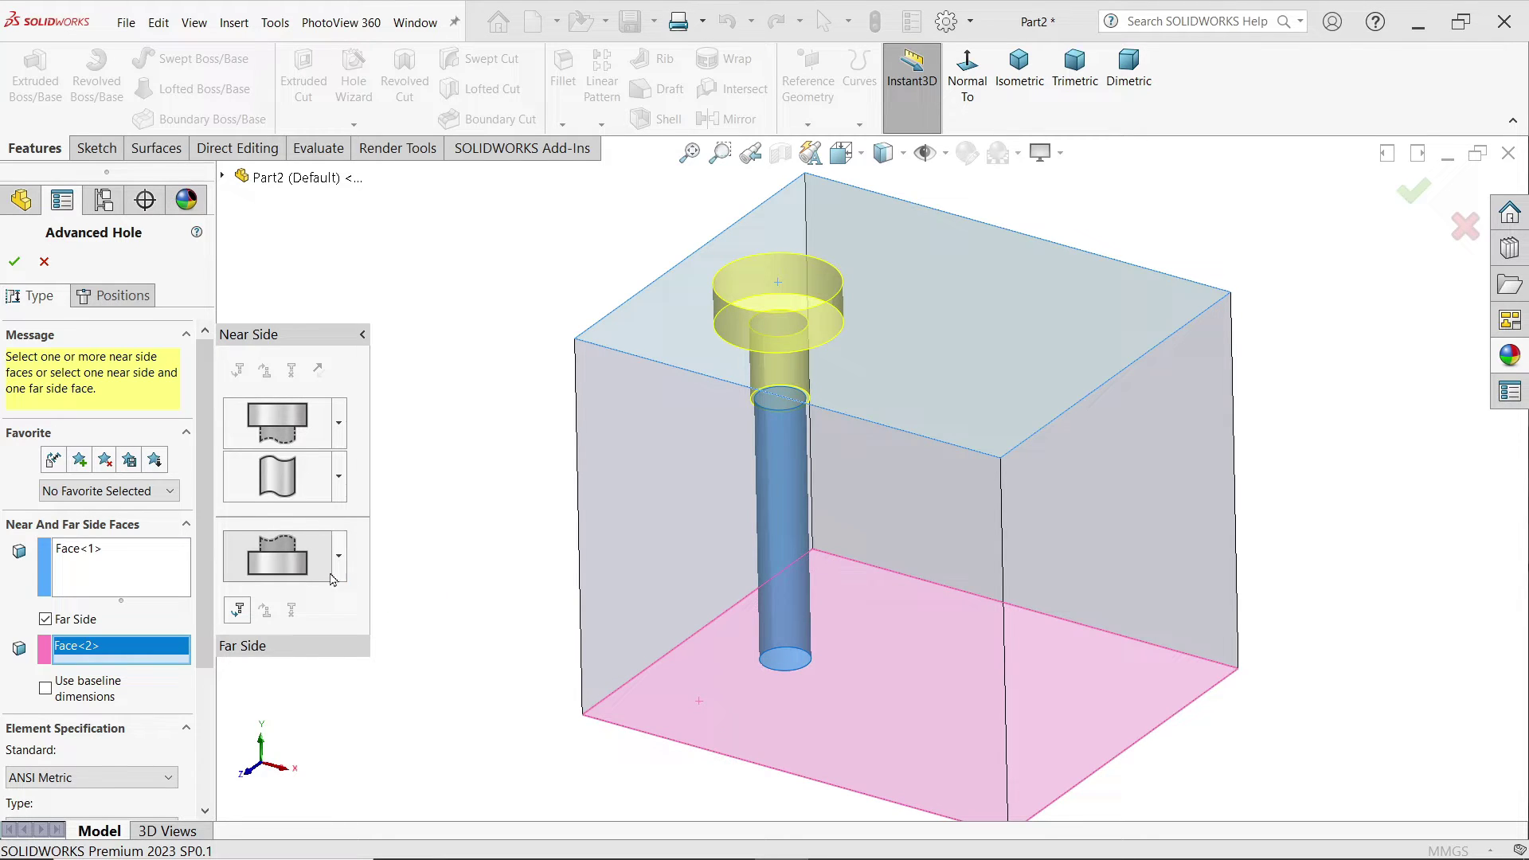
Size the far-side counterbore for an M20 bolt with a 20 mm blind depth.
scroll(95, 606, down, 5)
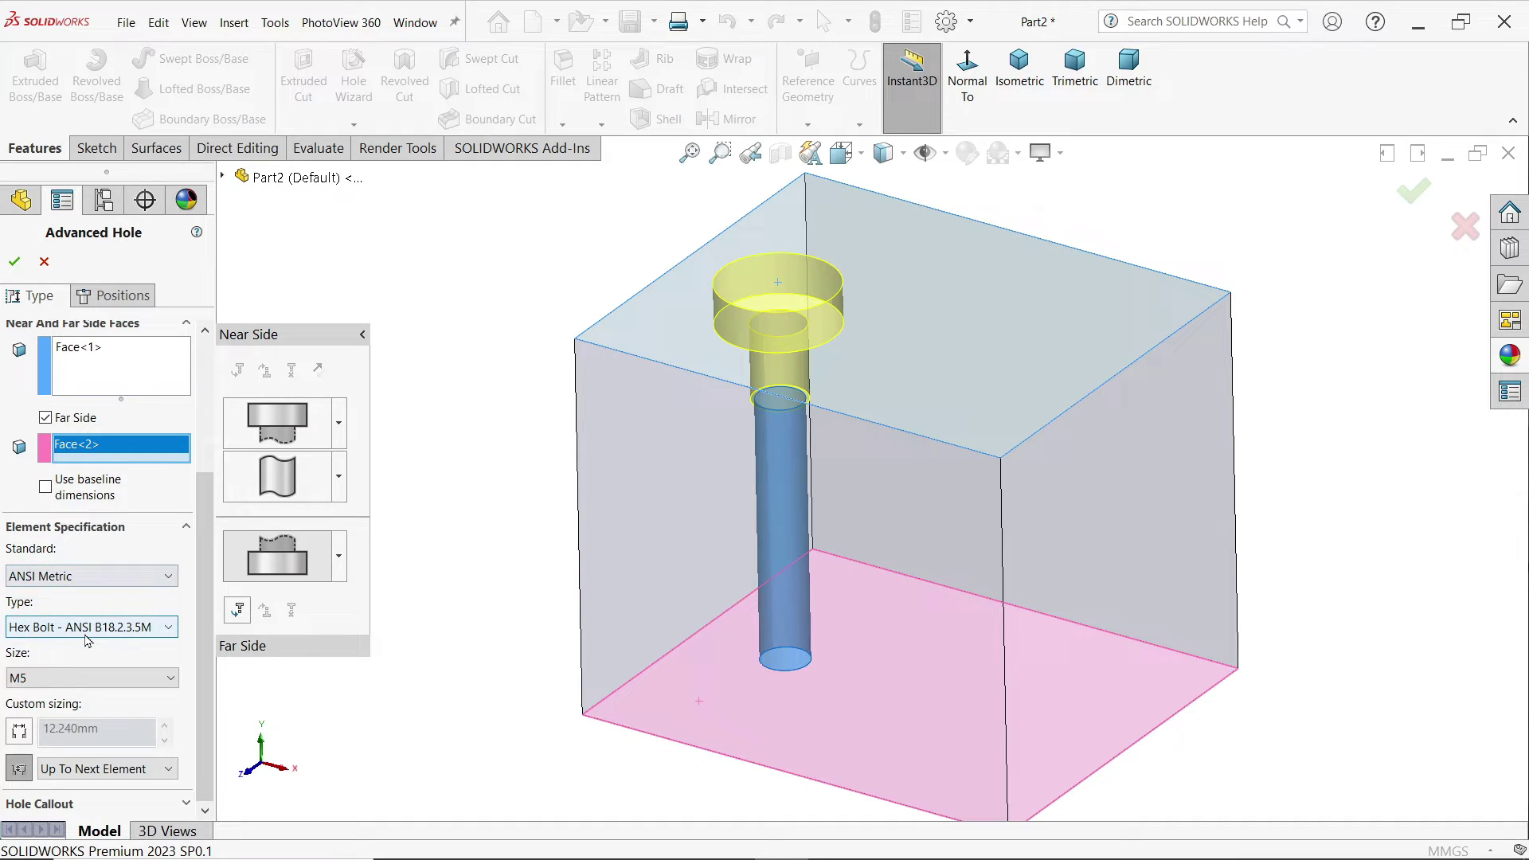
click(100, 677)
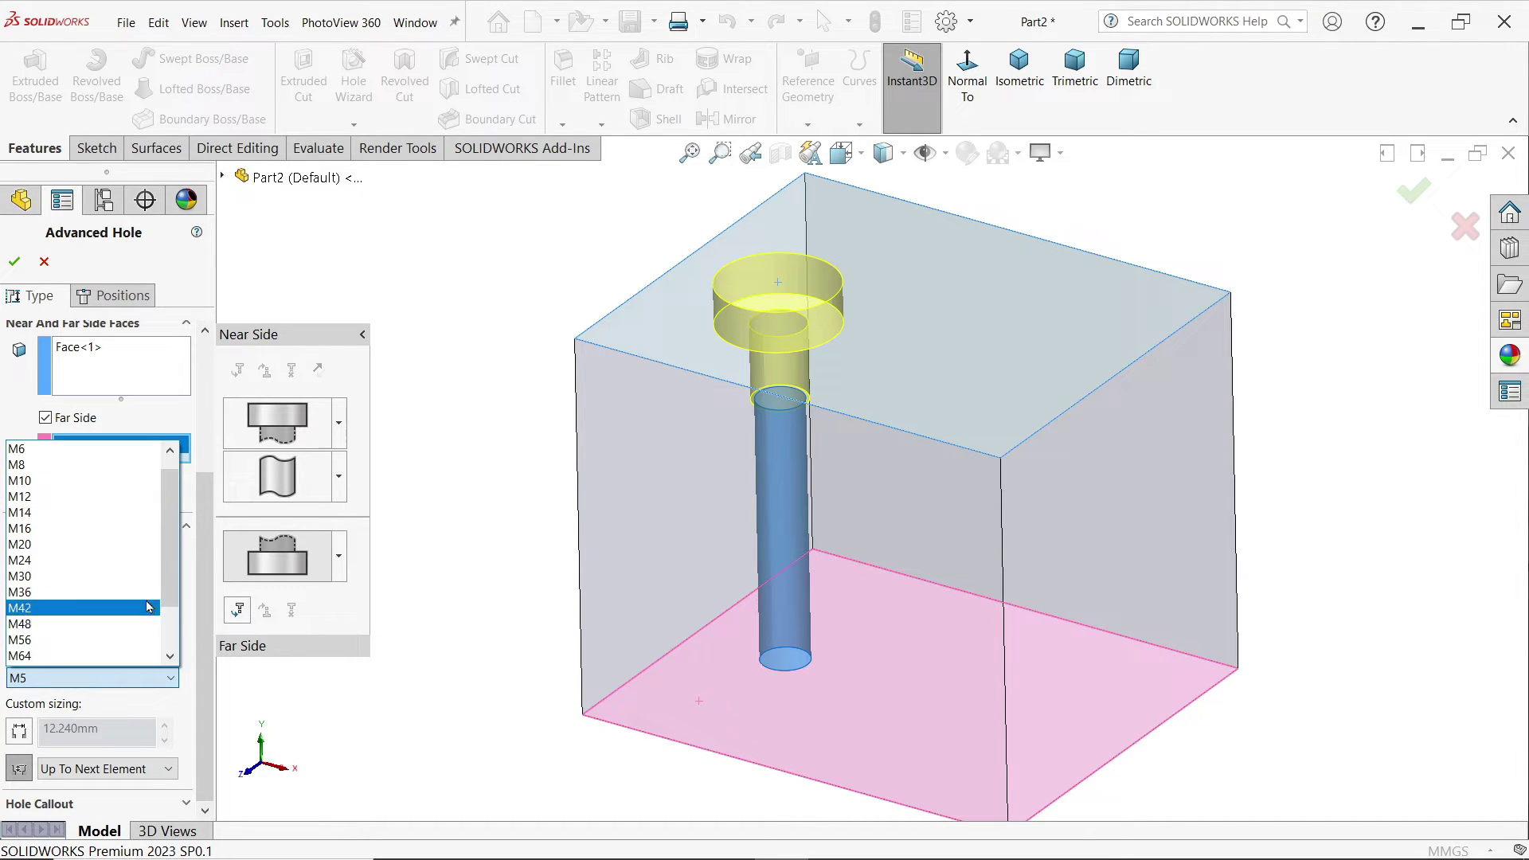
click(72, 546)
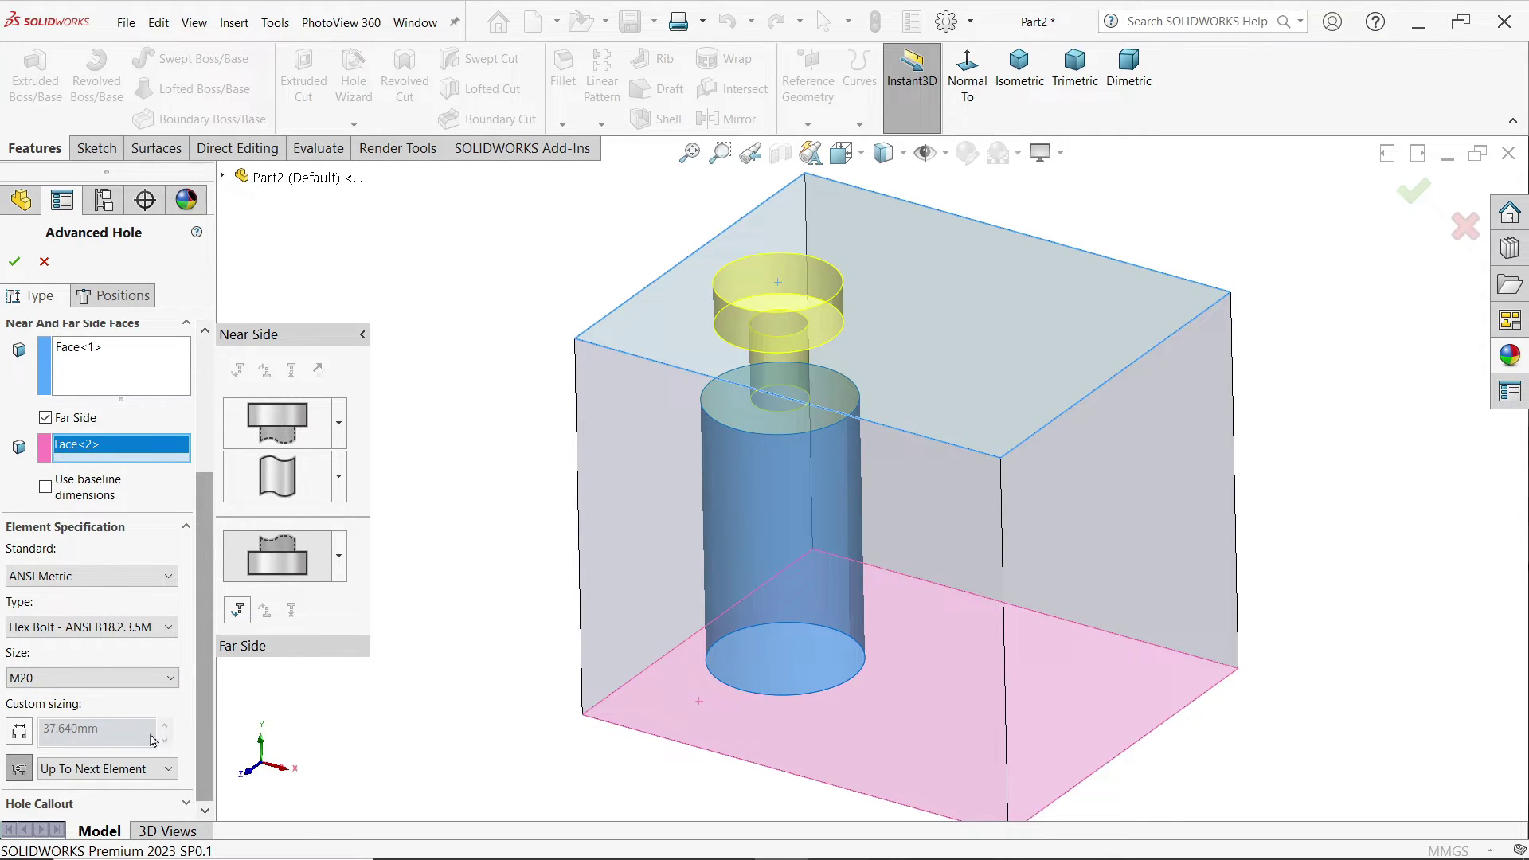
click(68, 769)
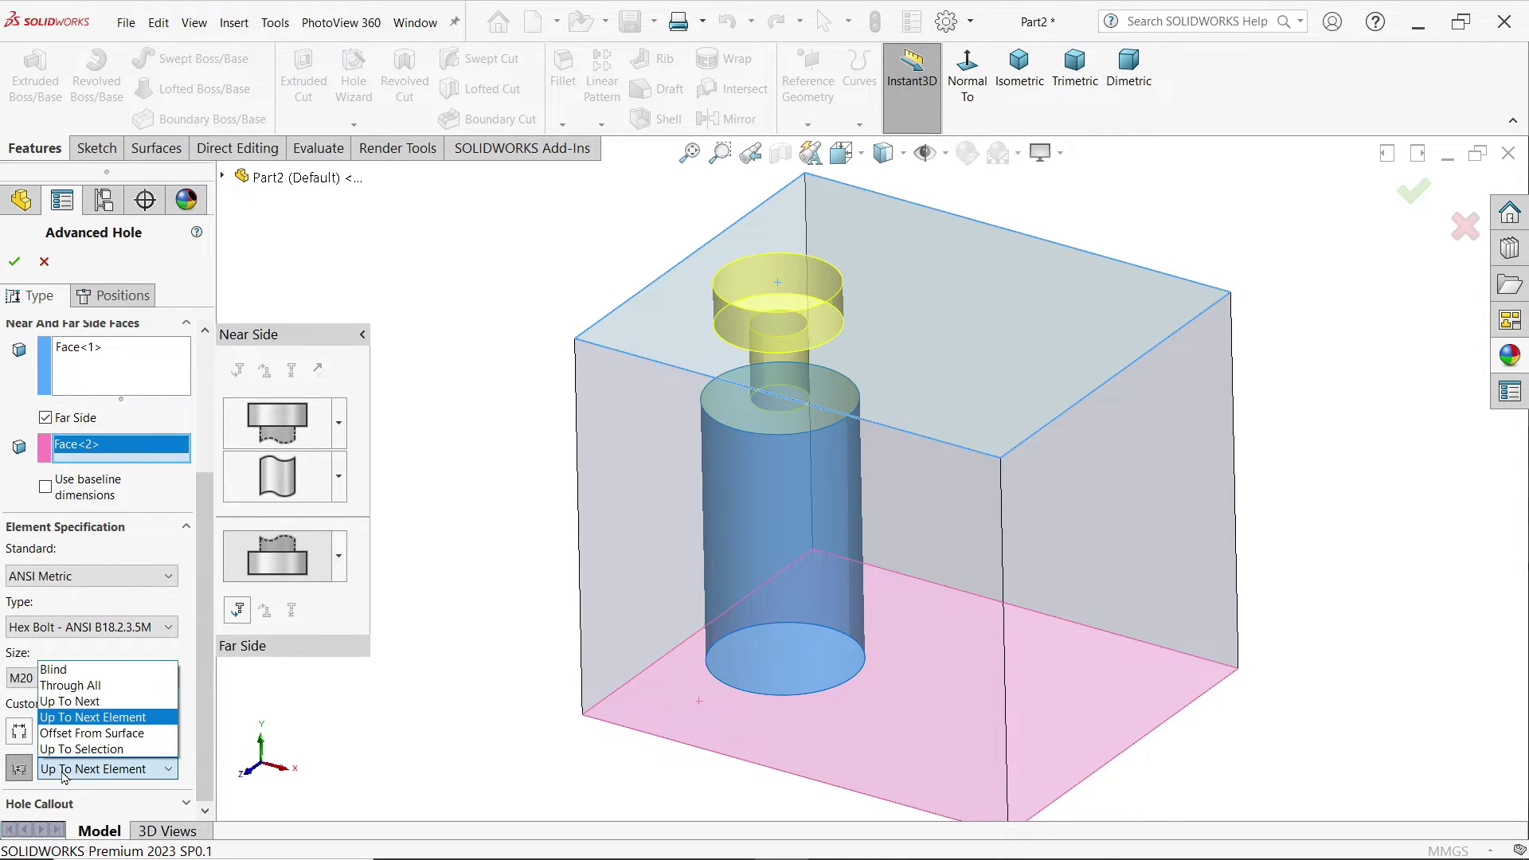
click(84, 673)
drag(110, 802, 10, 792)
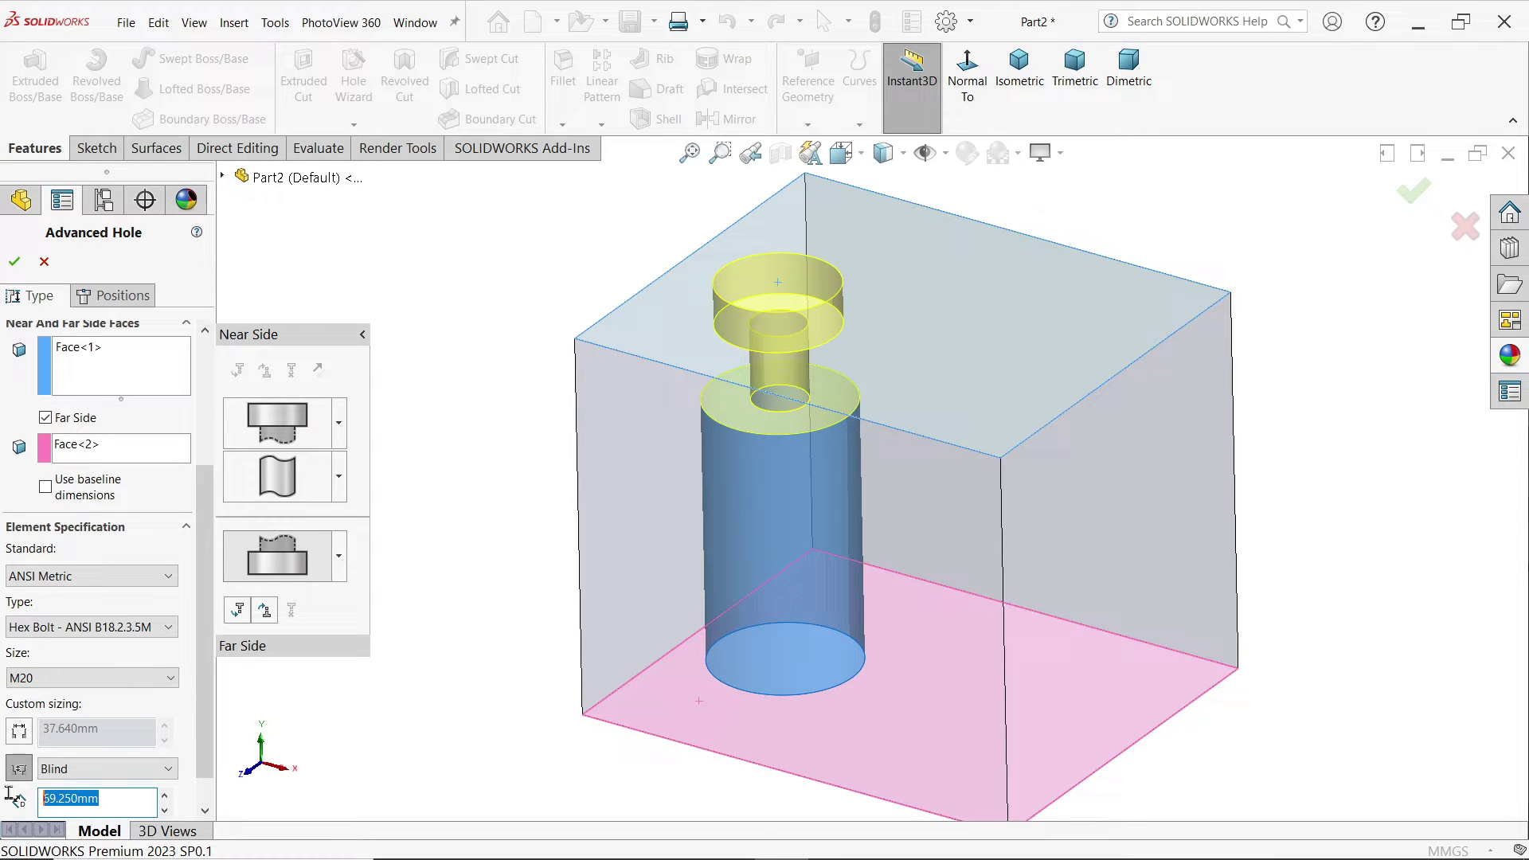
text(20)
key(Return)
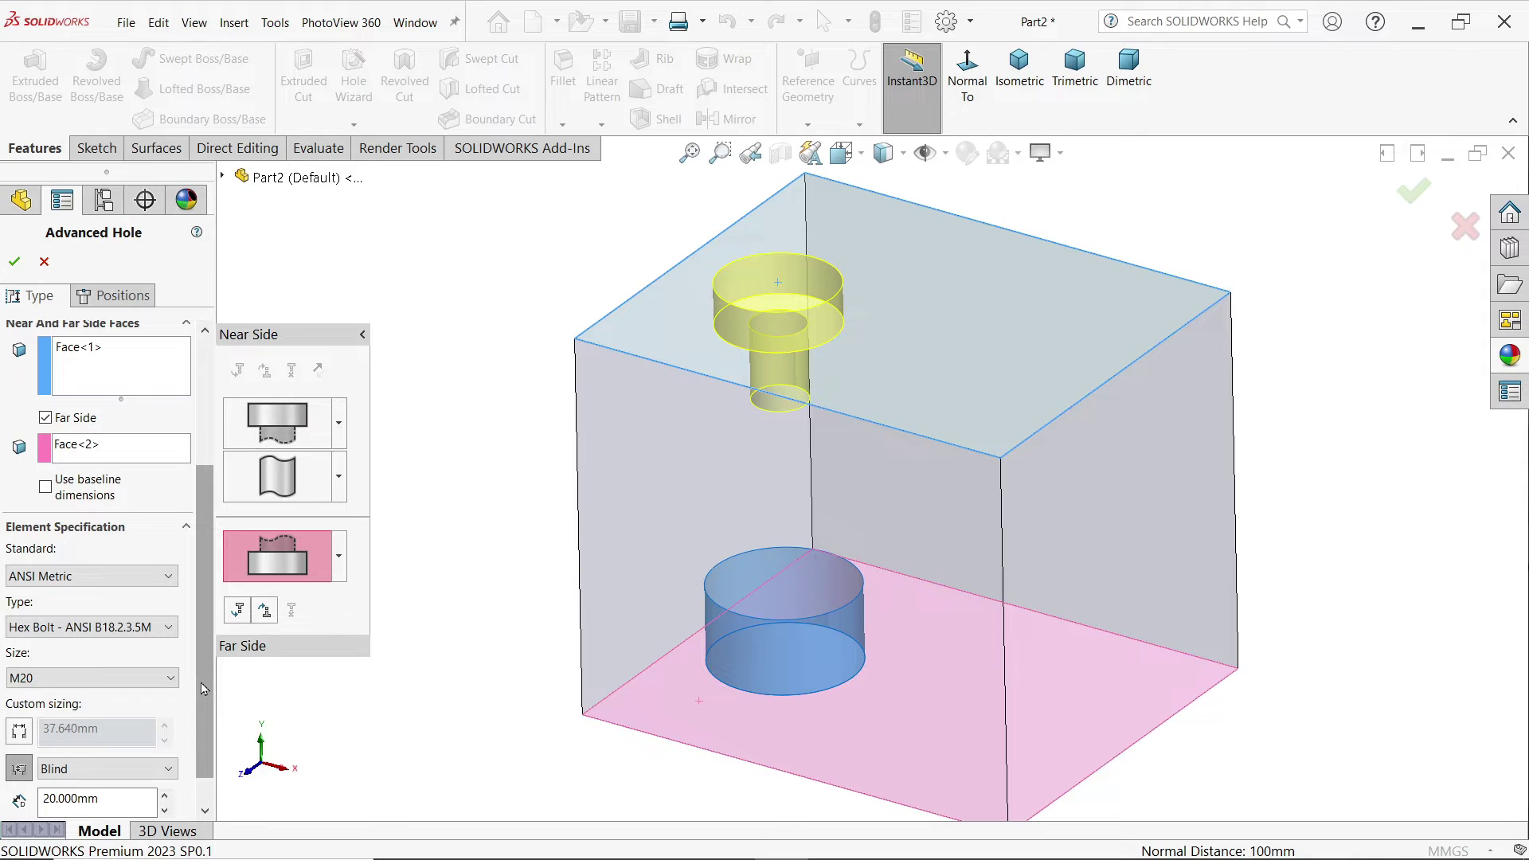
Insert a far-side element above the counterbore and make it a straight tapped hole.
click(264, 613)
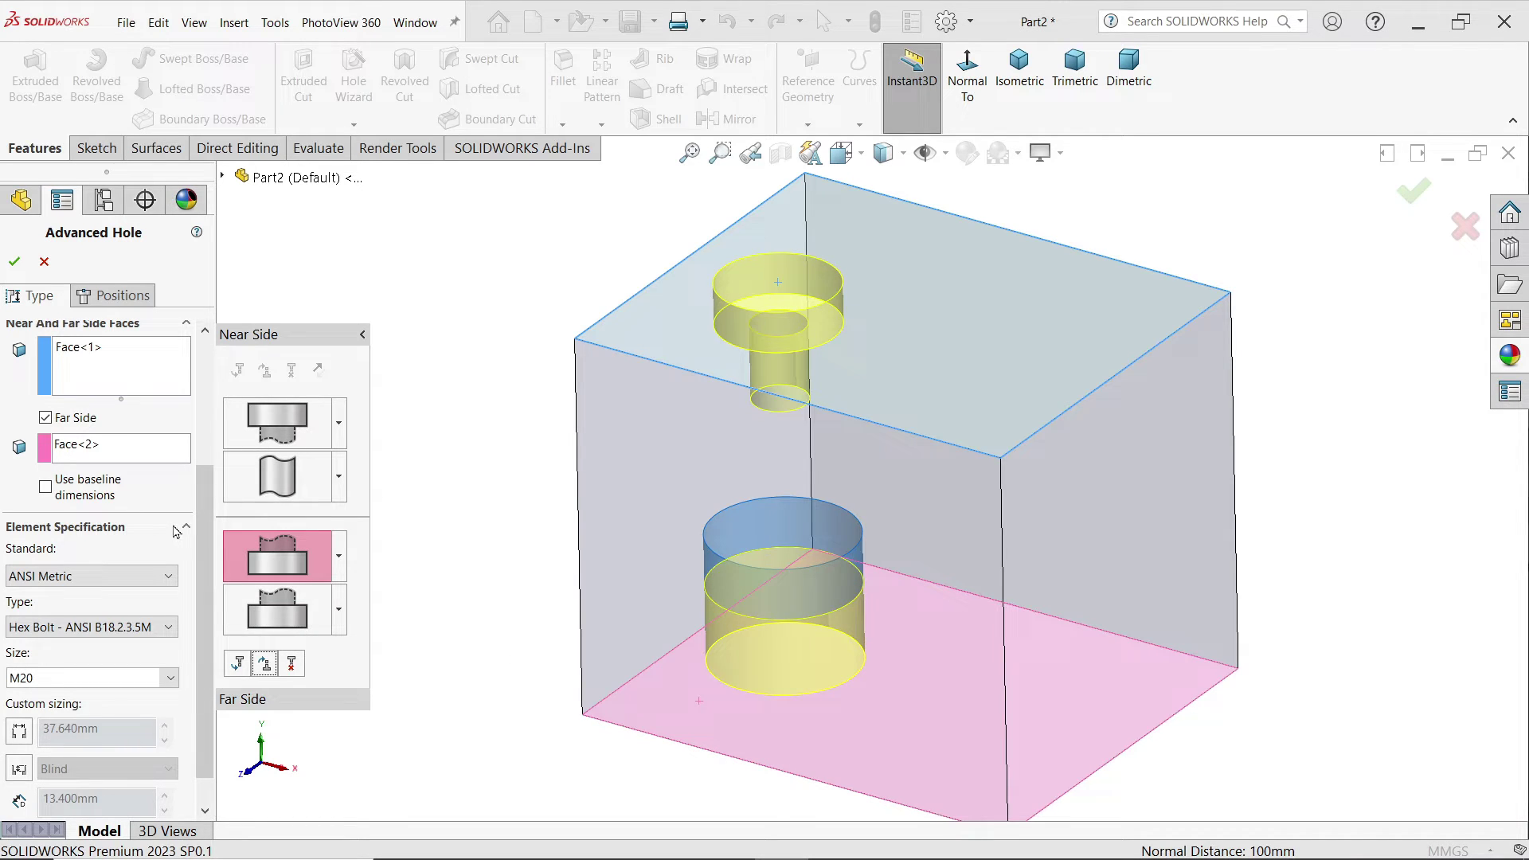
click(134, 576)
click(112, 593)
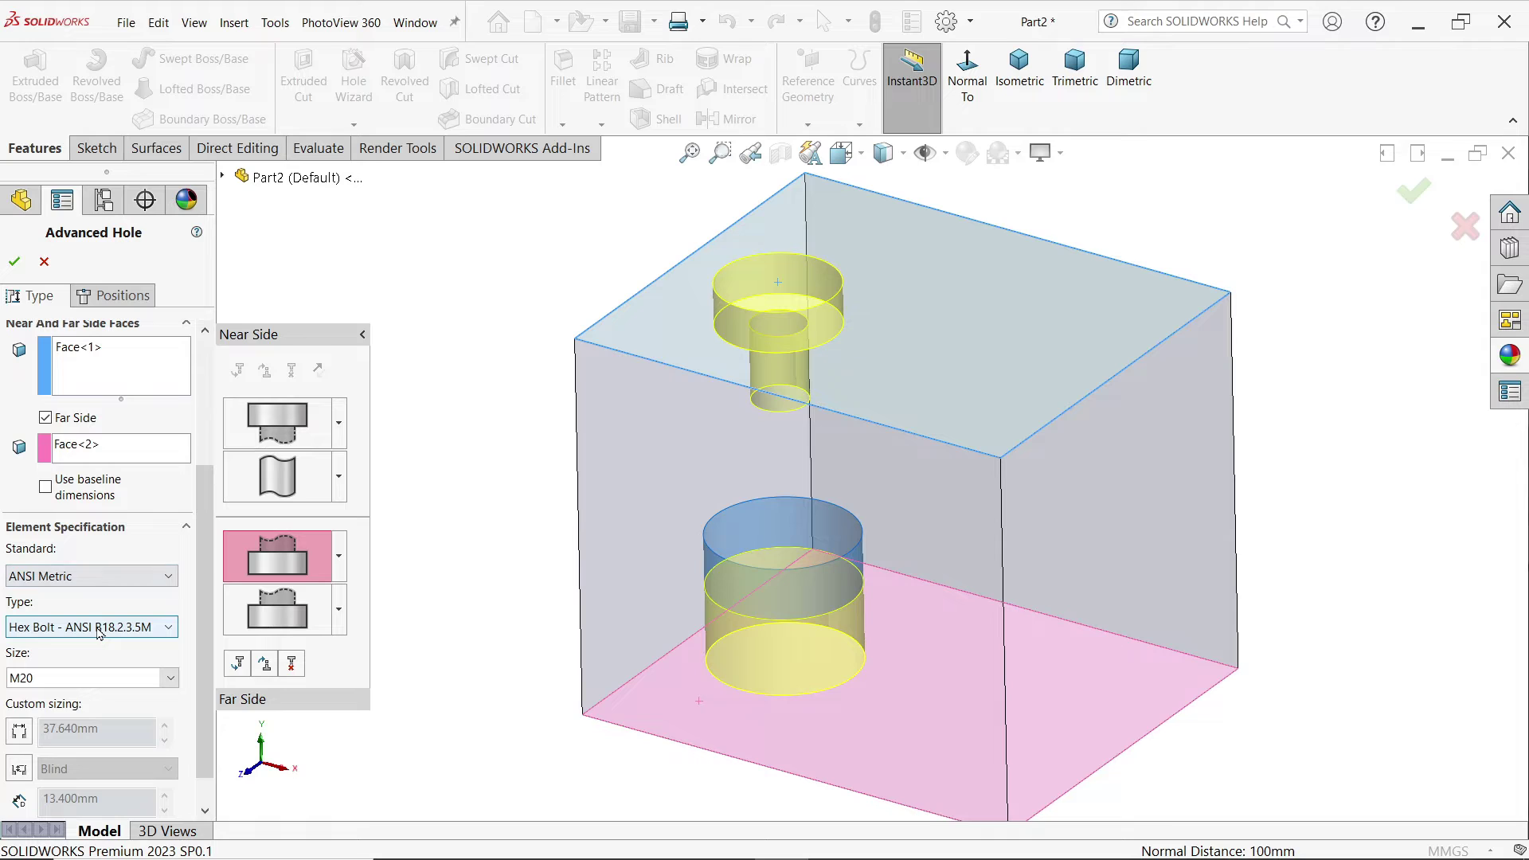
click(100, 632)
click(91, 642)
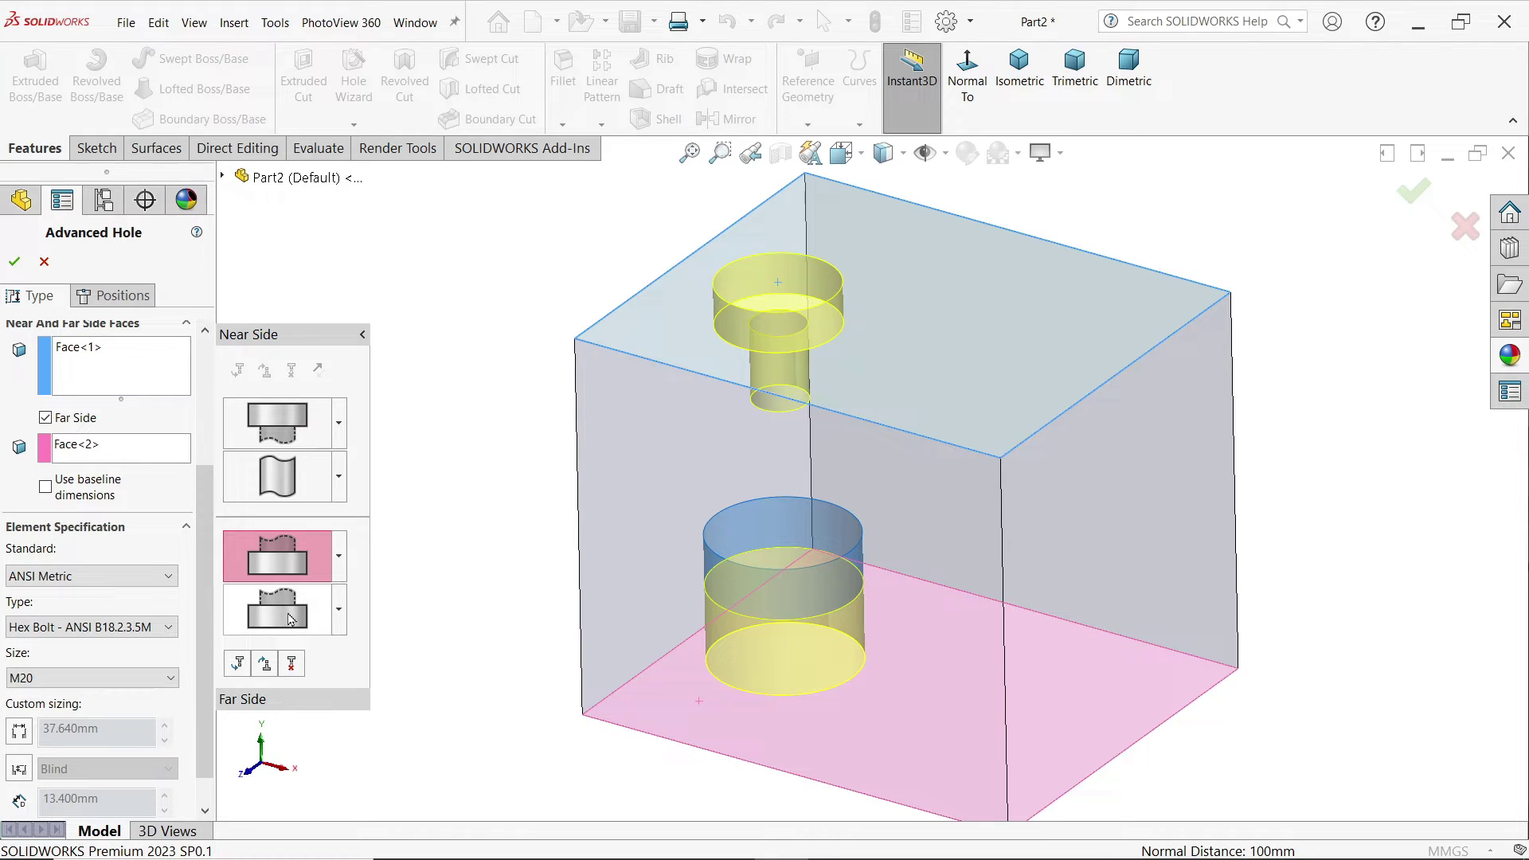
click(339, 557)
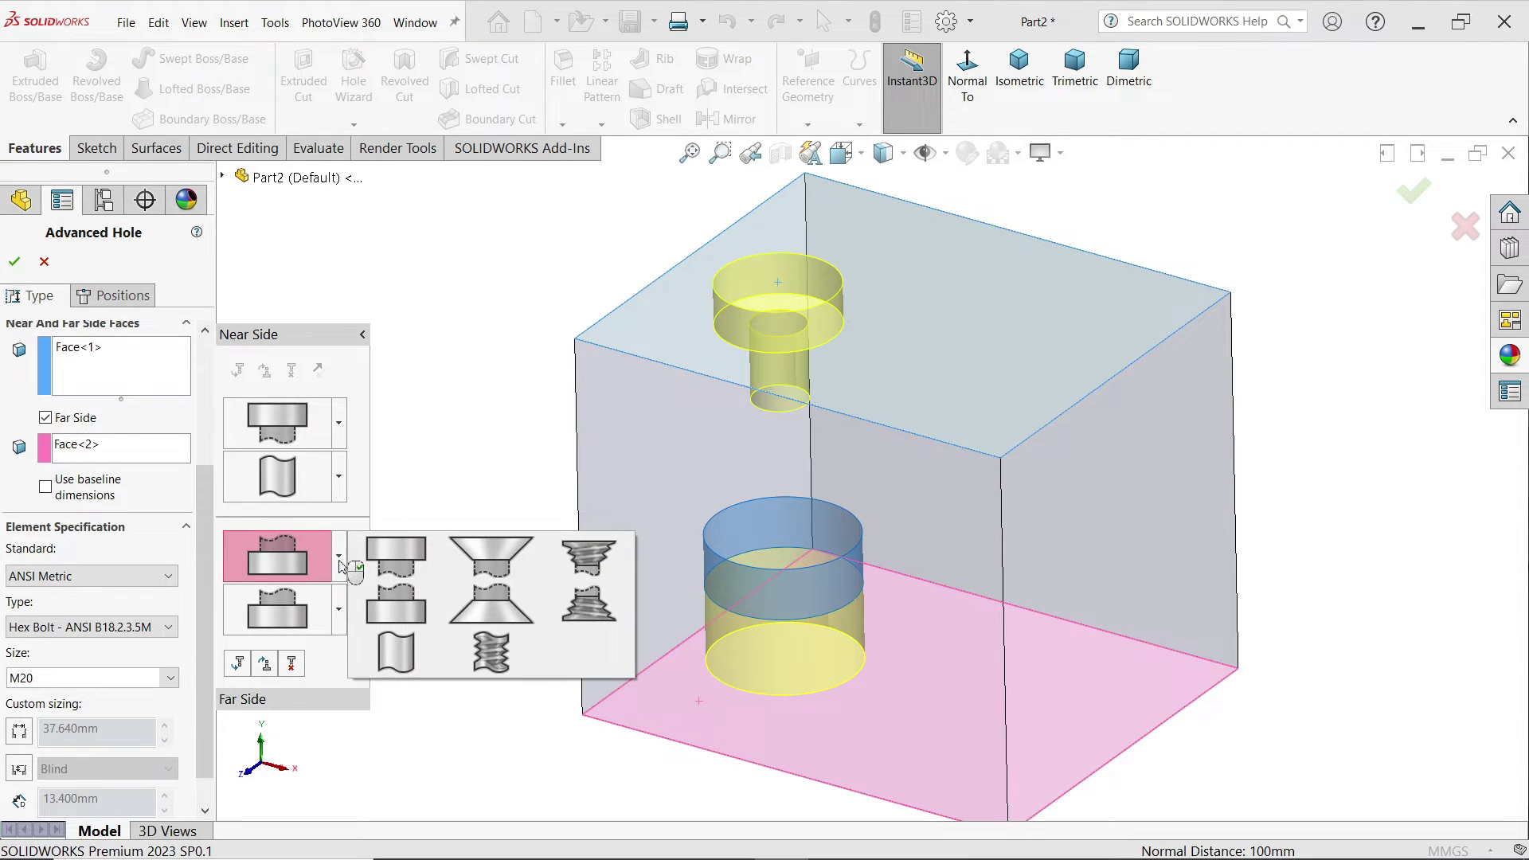
click(483, 657)
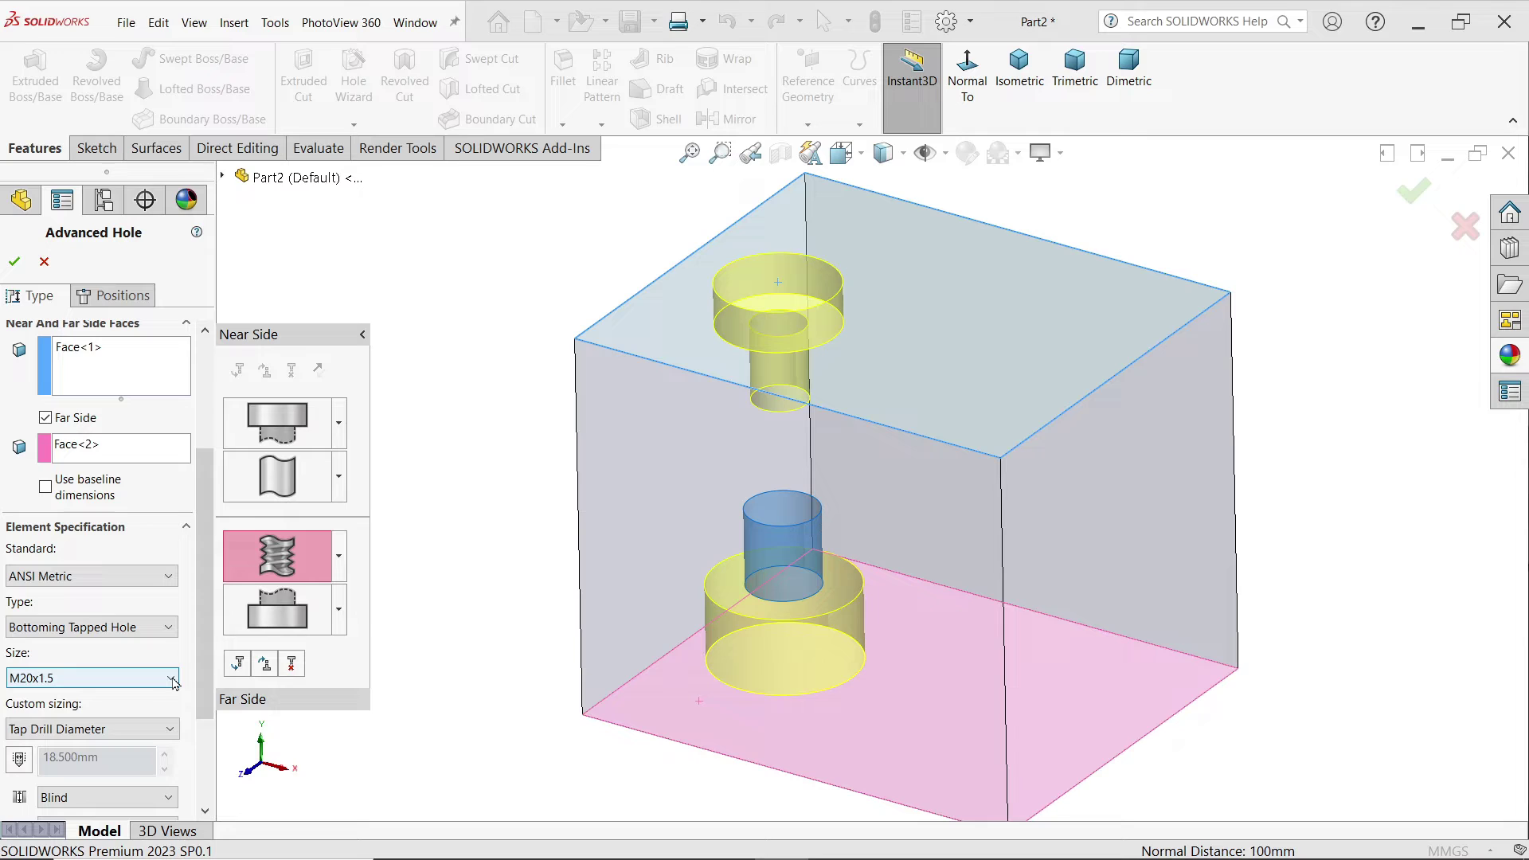
Keep the M20x1.5 Bottoming Tapped Hole and size its tap drill with a cosmetic thread.
click(166, 629)
click(165, 629)
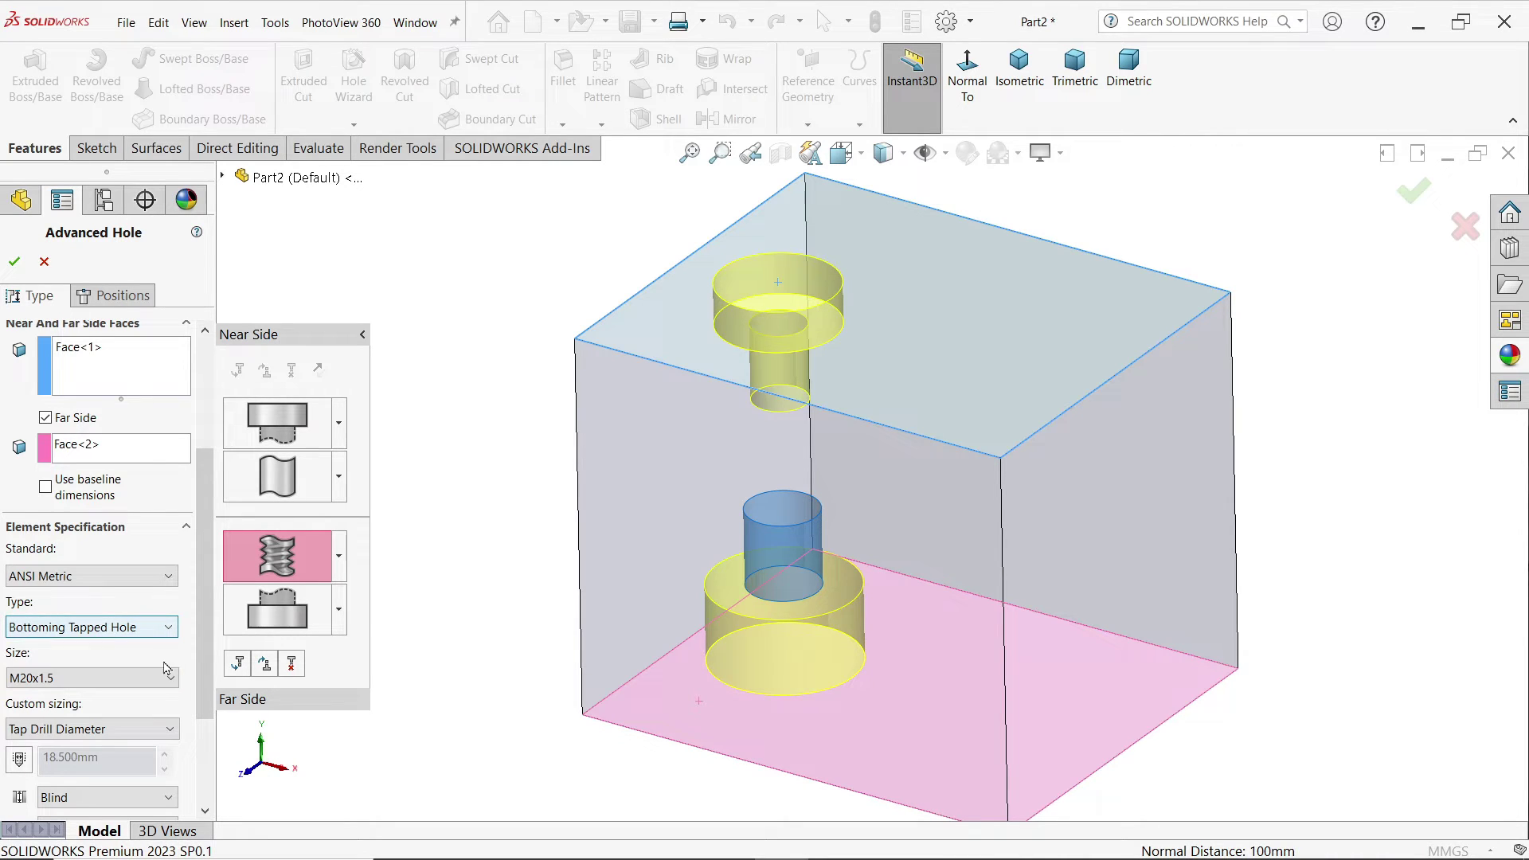
click(170, 677)
click(170, 678)
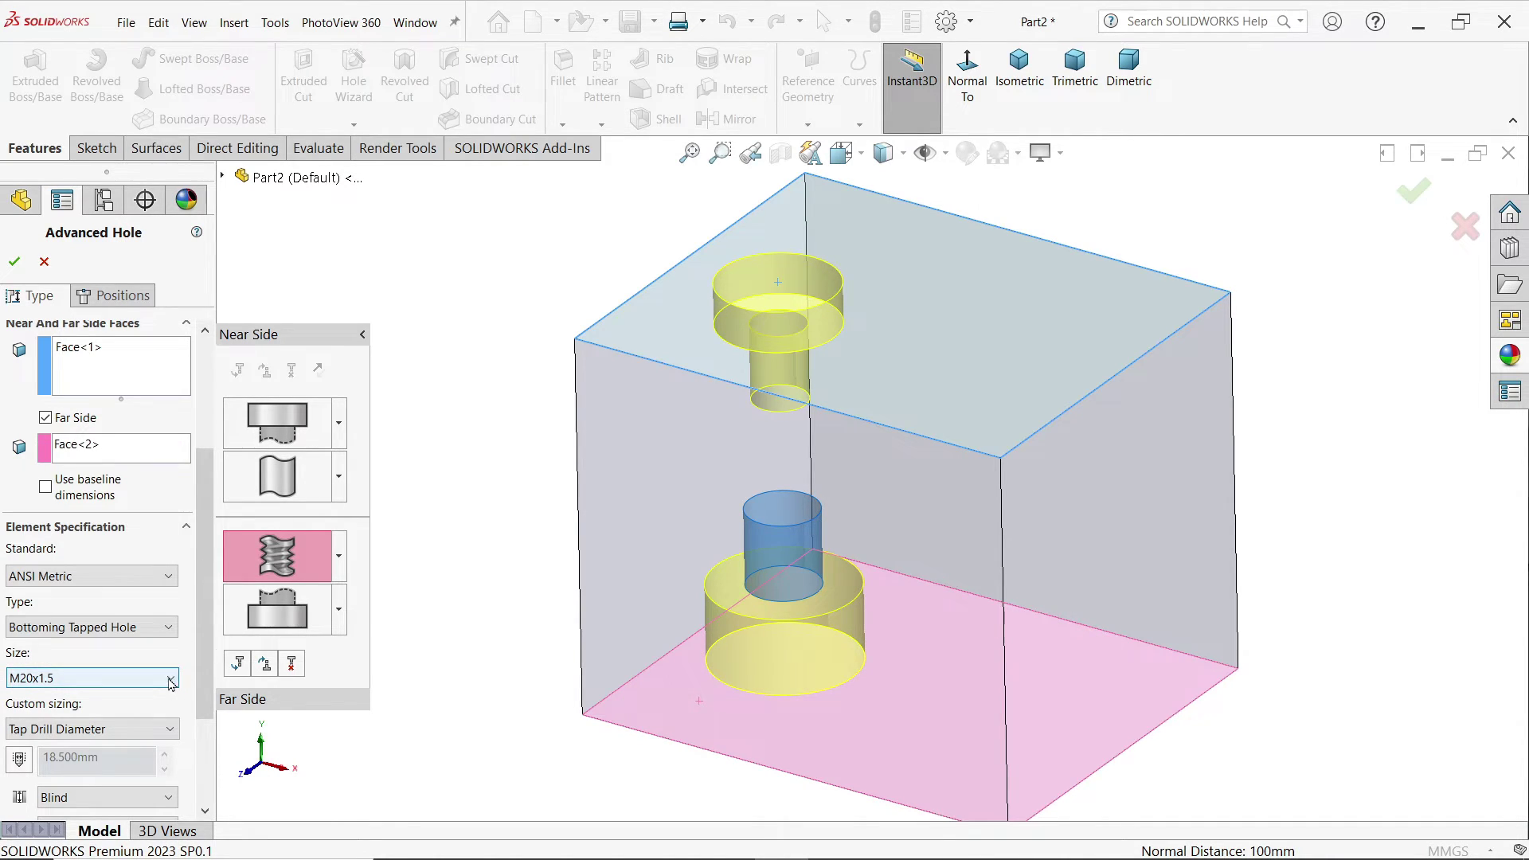
drag(204, 613, 199, 703)
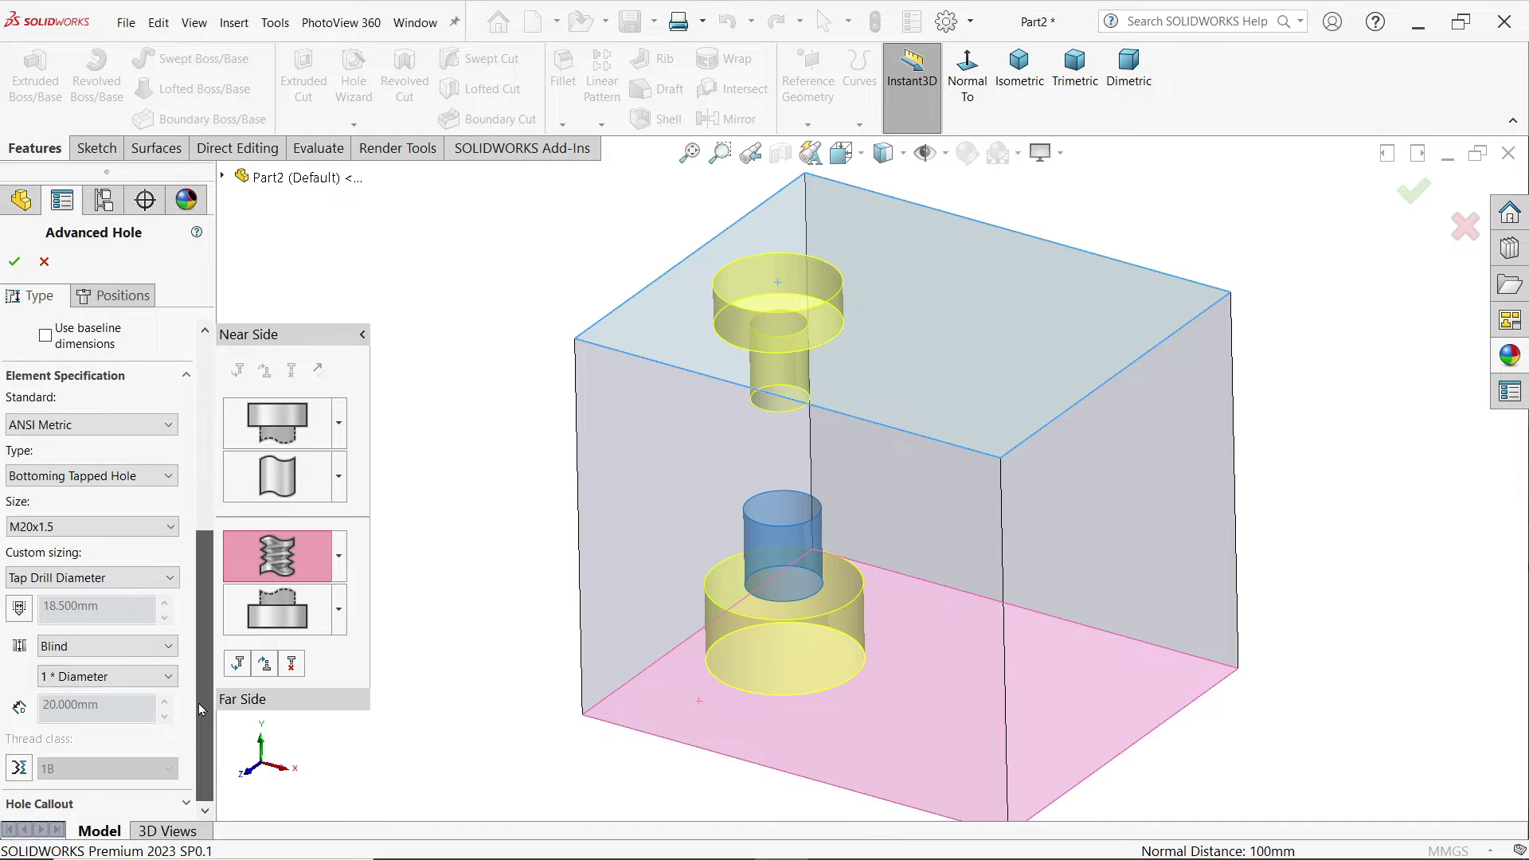
click(90, 585)
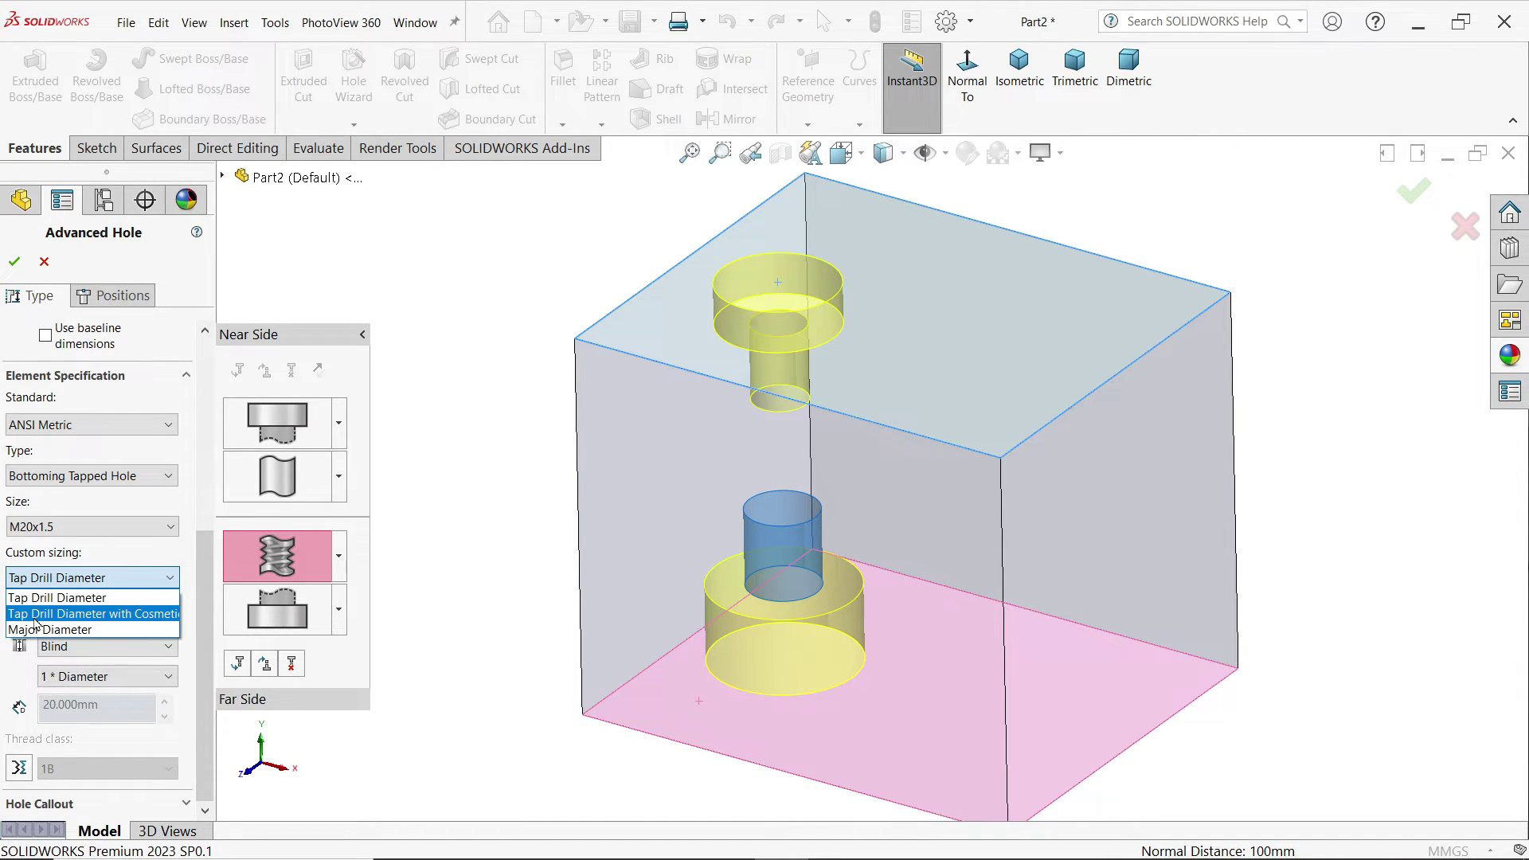
click(137, 614)
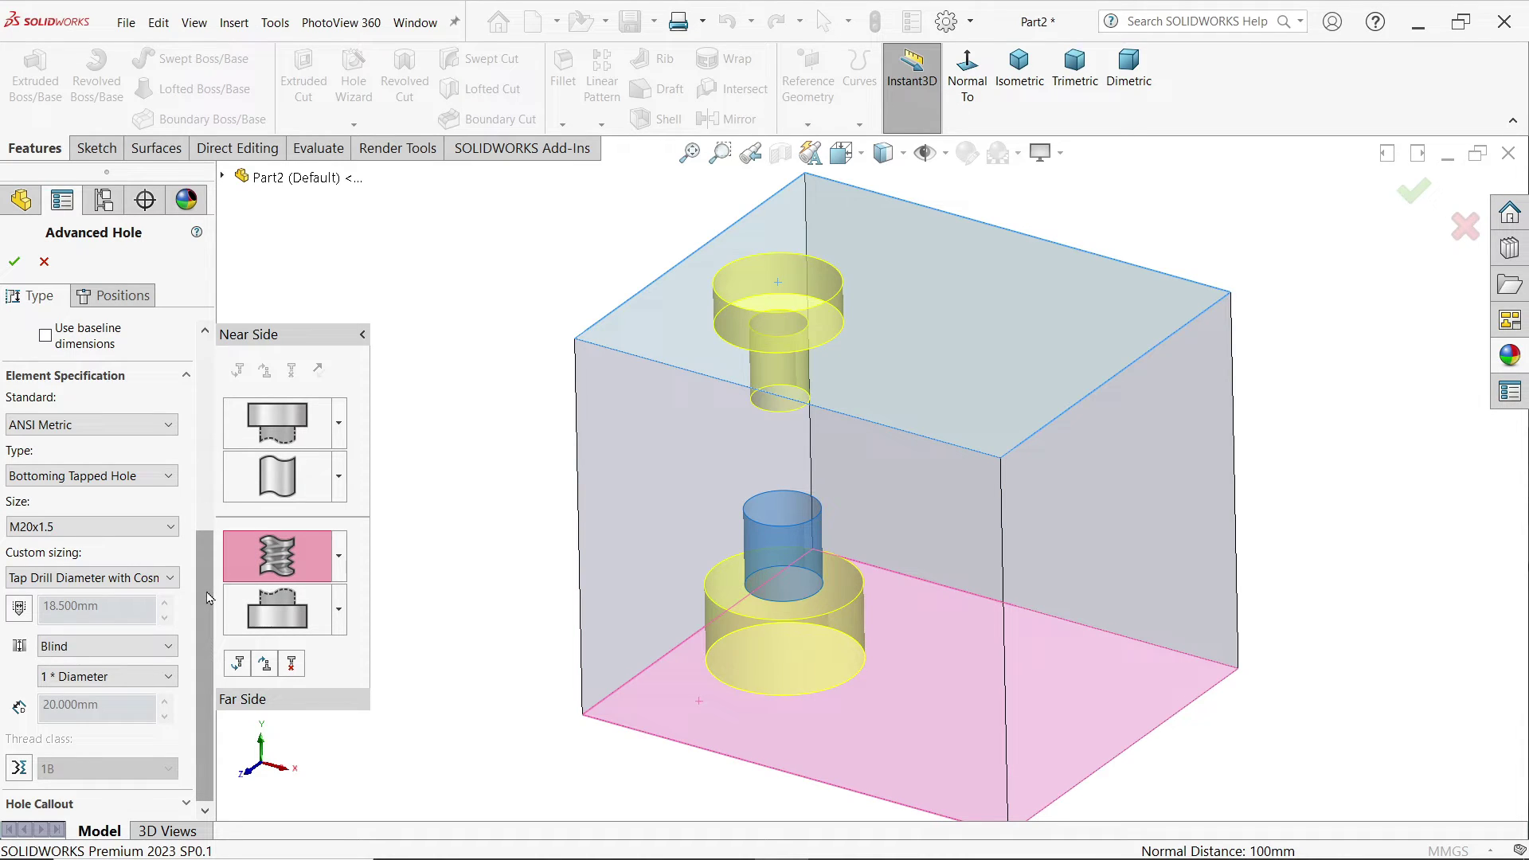
Run the tapped hole Up To Next Element and move on to the Positions tab.
click(74, 649)
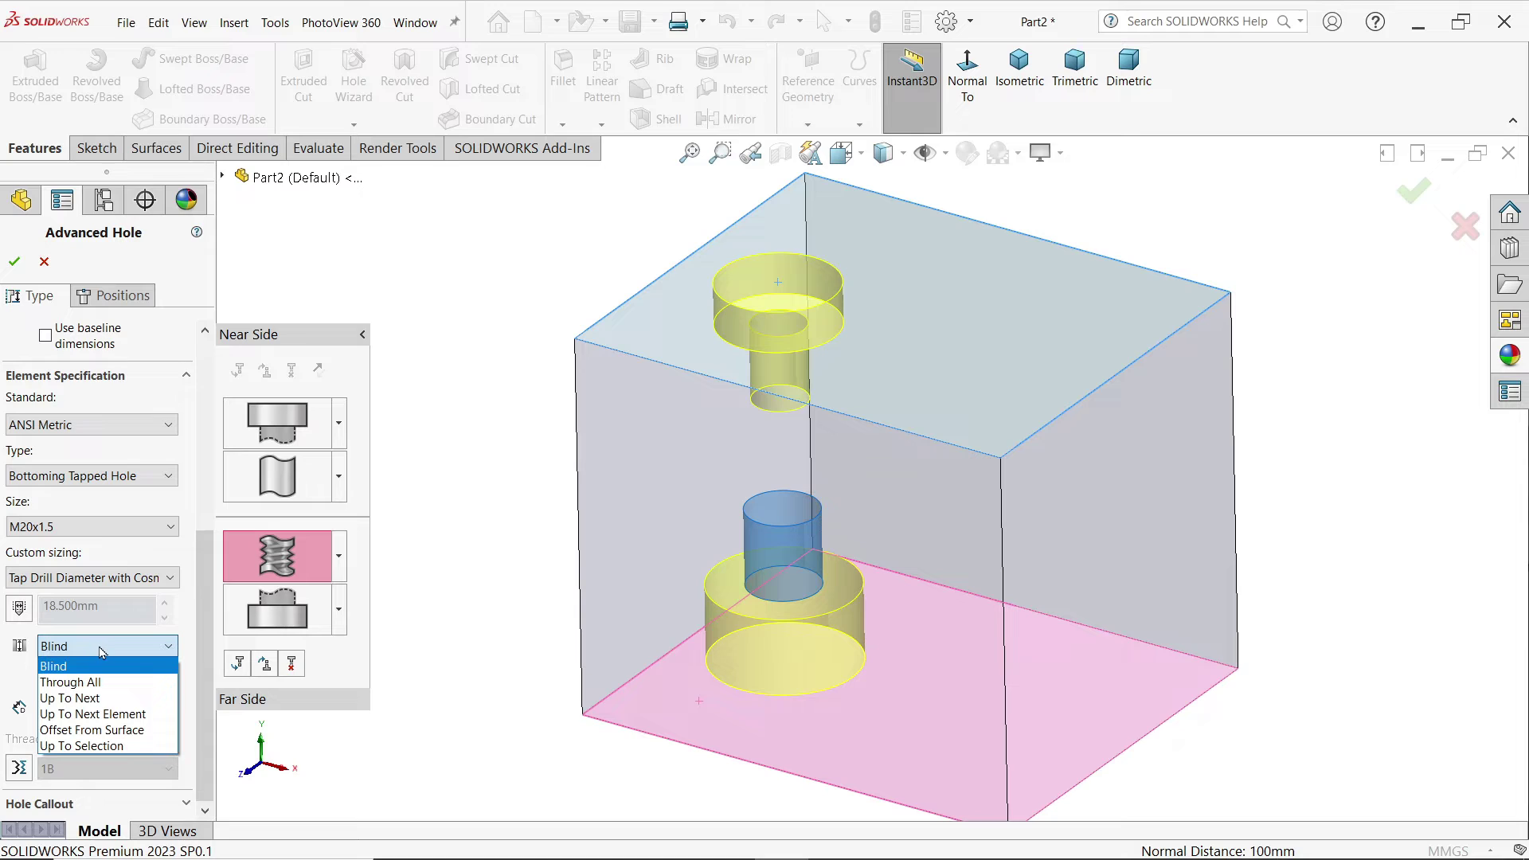
click(92, 714)
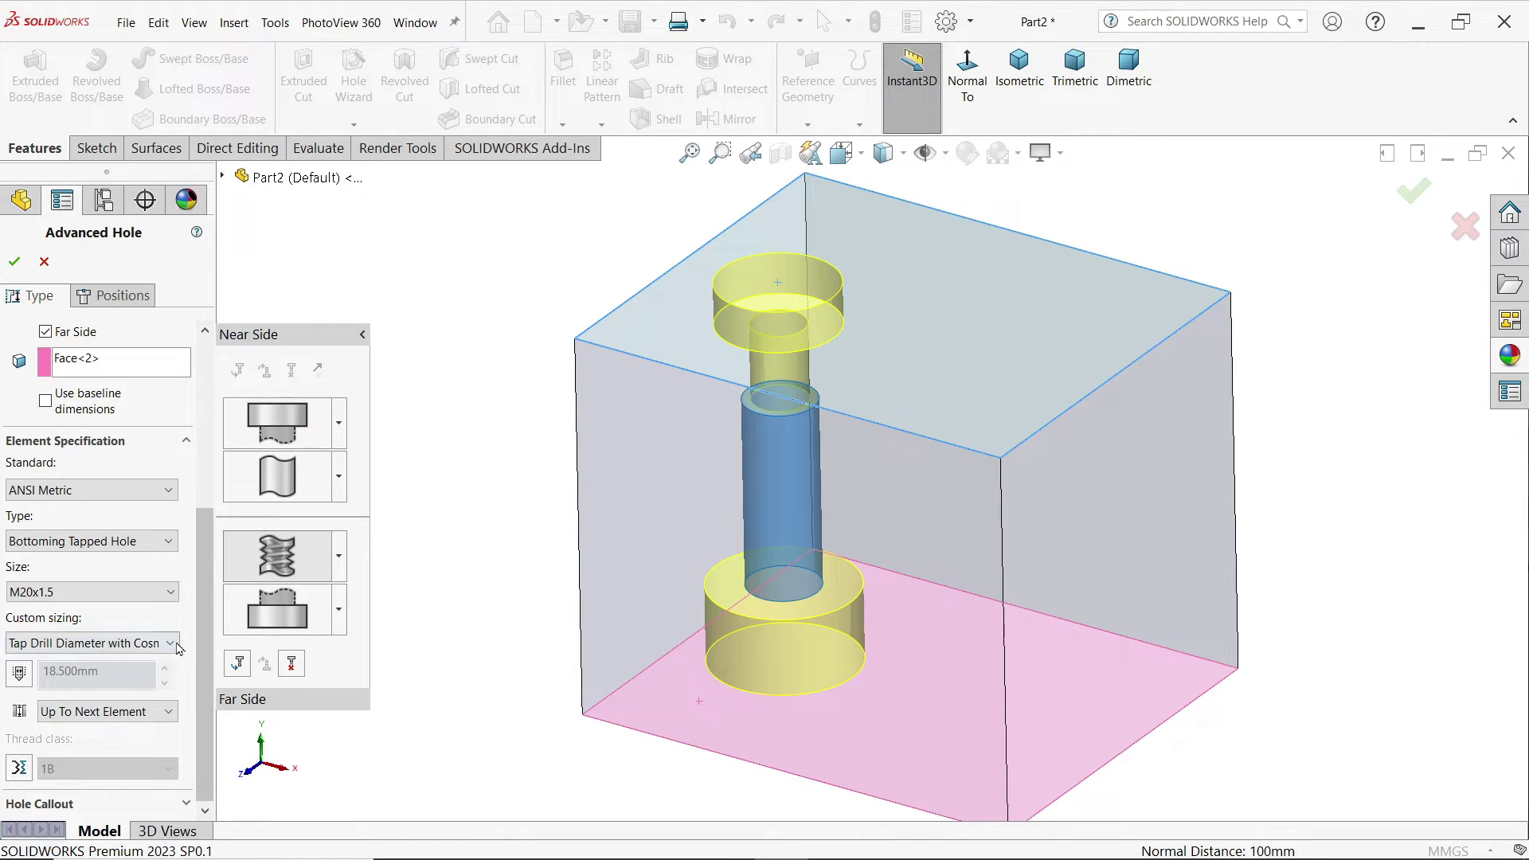
click(15, 263)
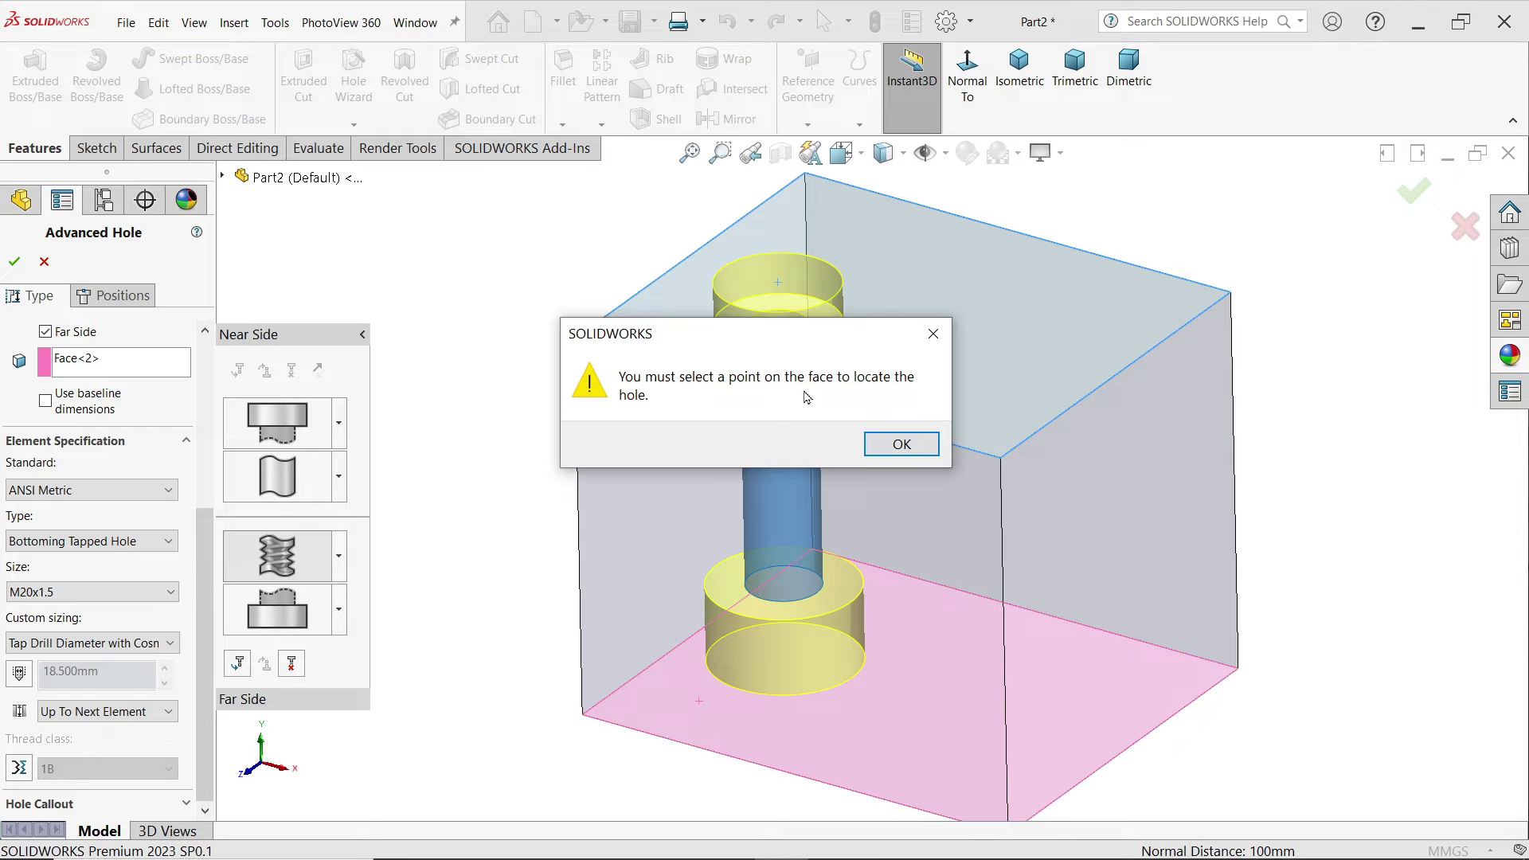
Place the hole centre on the top face and dimension it 35 mm from the left edge.
click(902, 452)
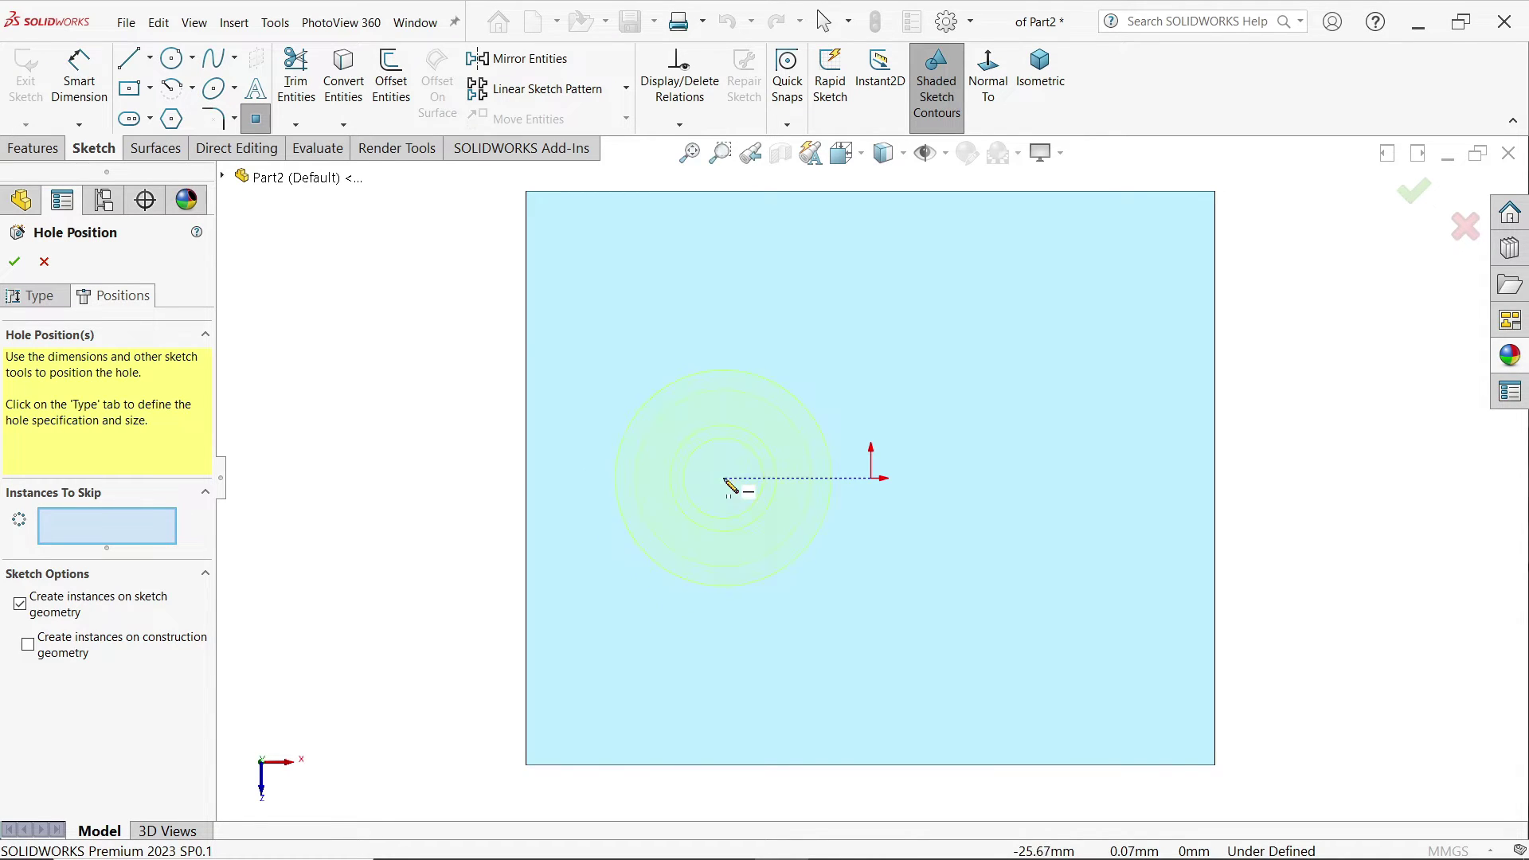
click(710, 478)
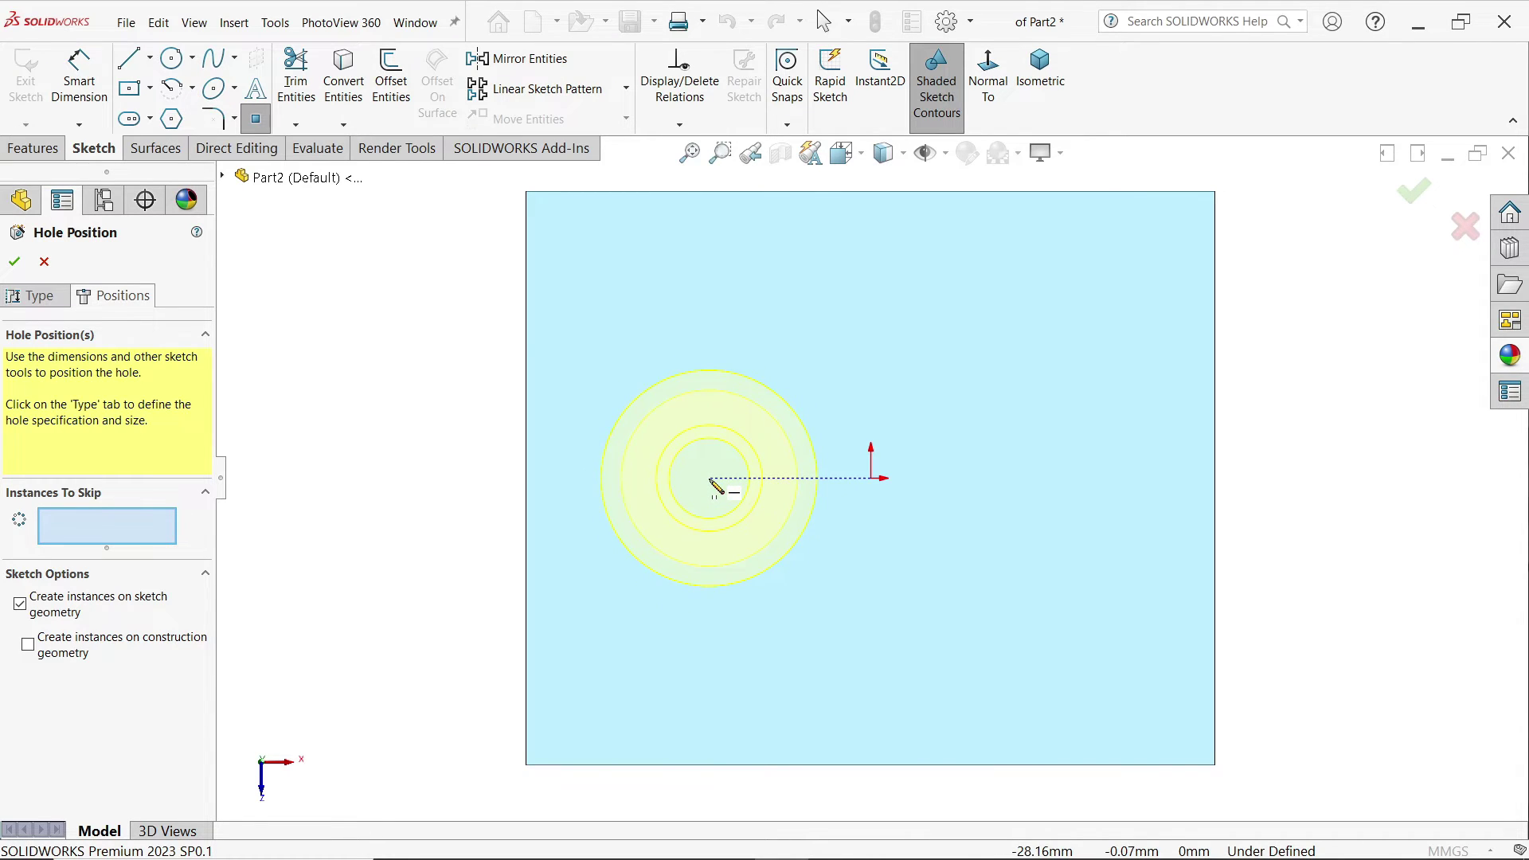
click(79, 80)
click(710, 479)
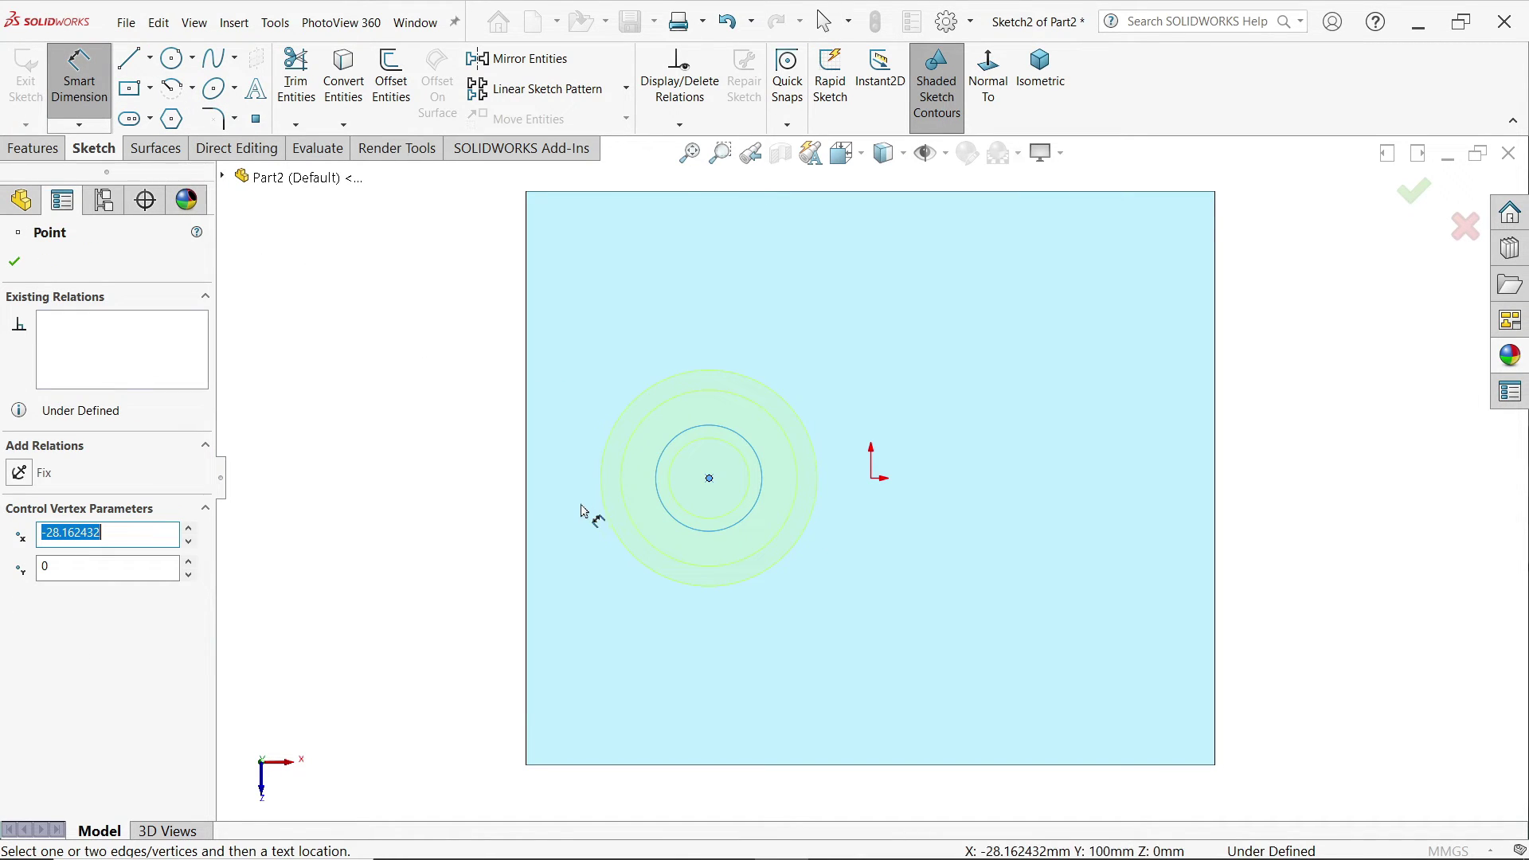
click(532, 505)
click(610, 349)
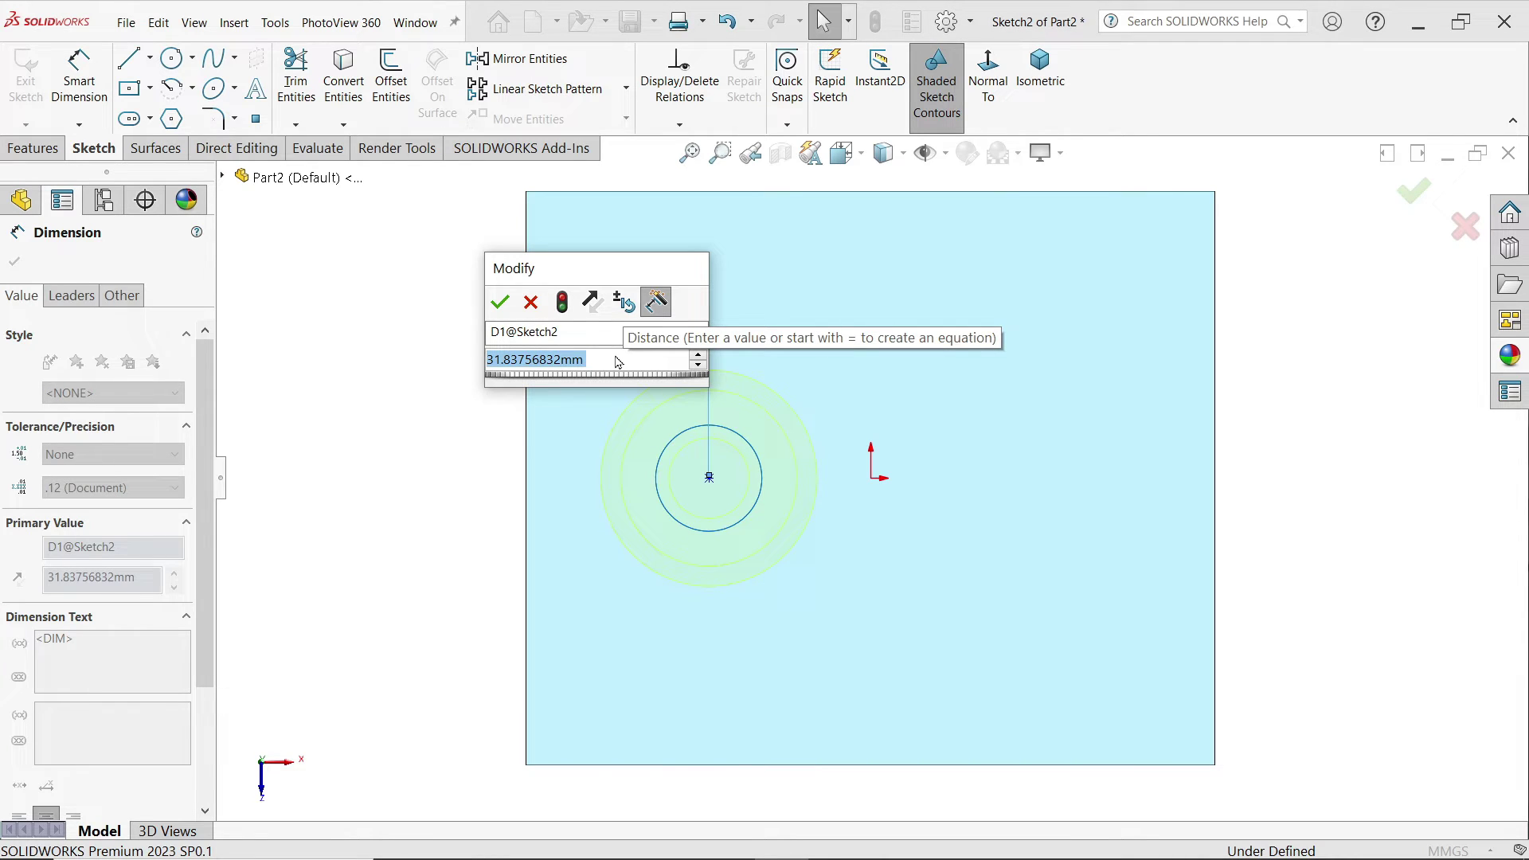
text(35)
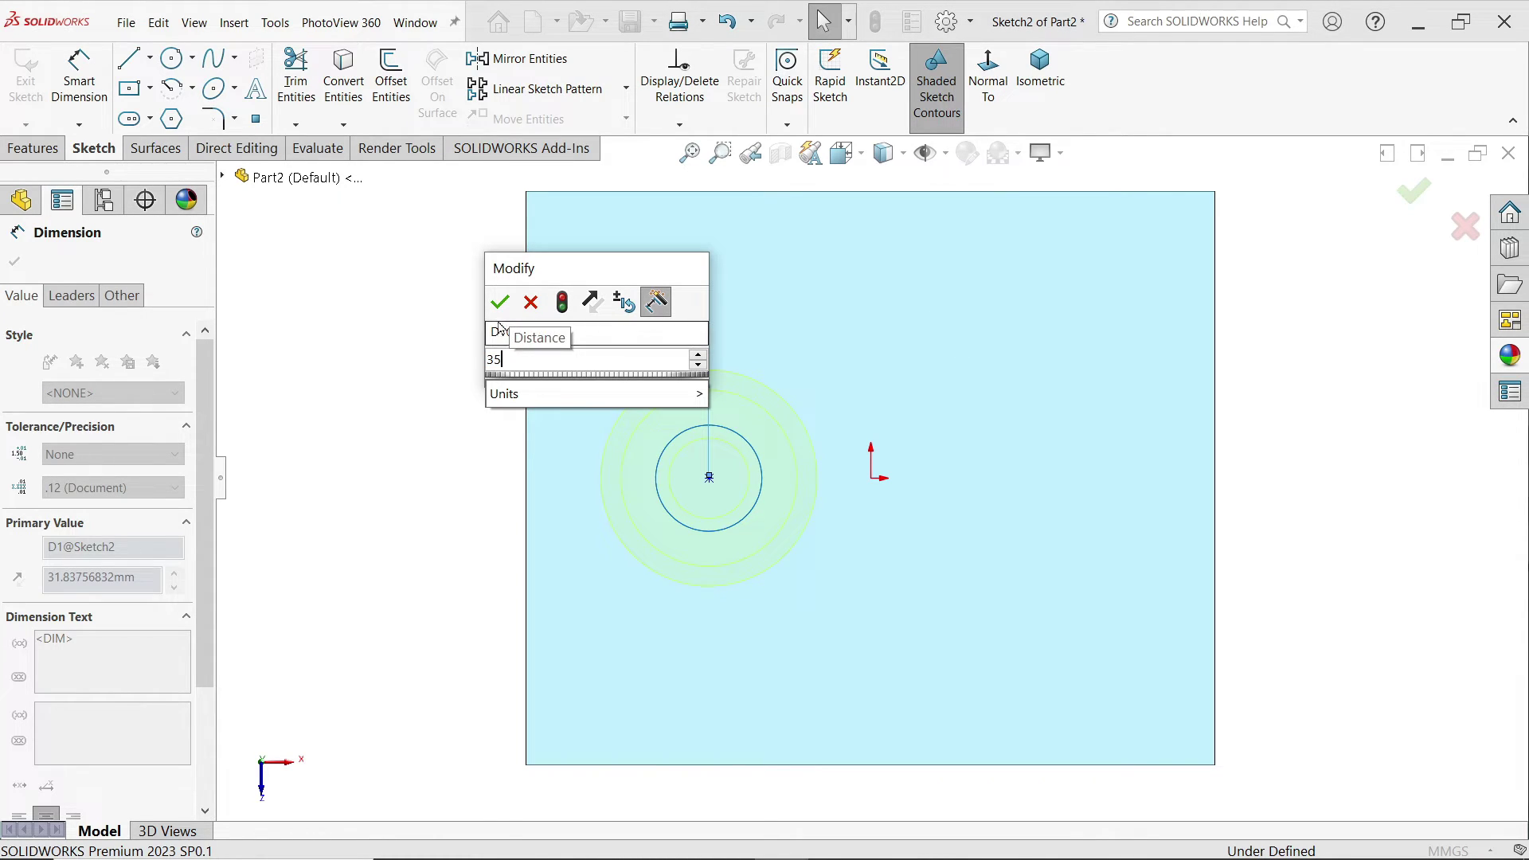
click(500, 303)
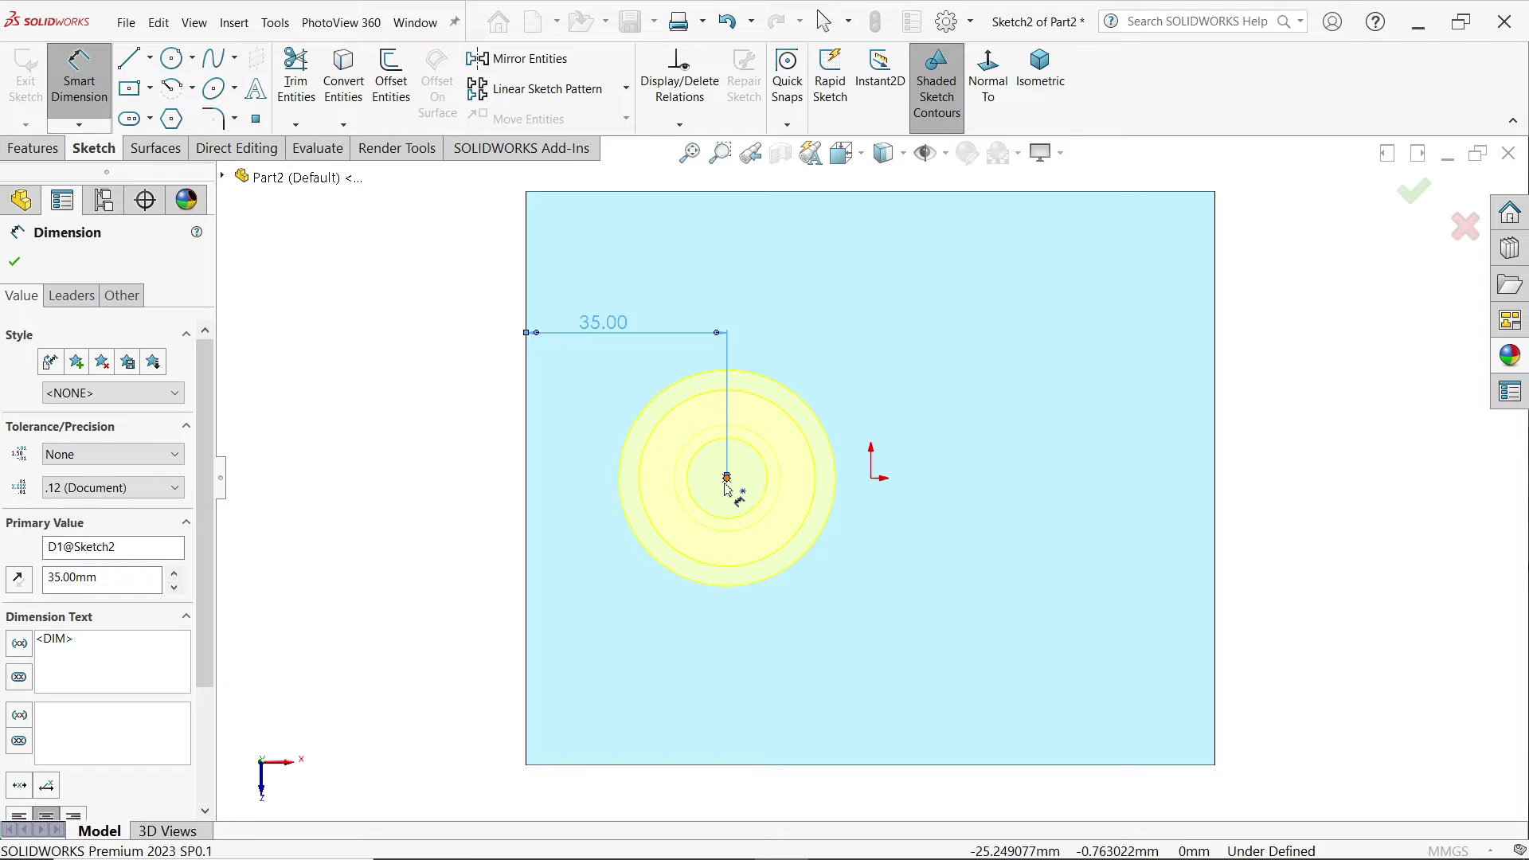
Dimension the hole centre 50 mm from the bottom edge and show the block isometric.
click(726, 478)
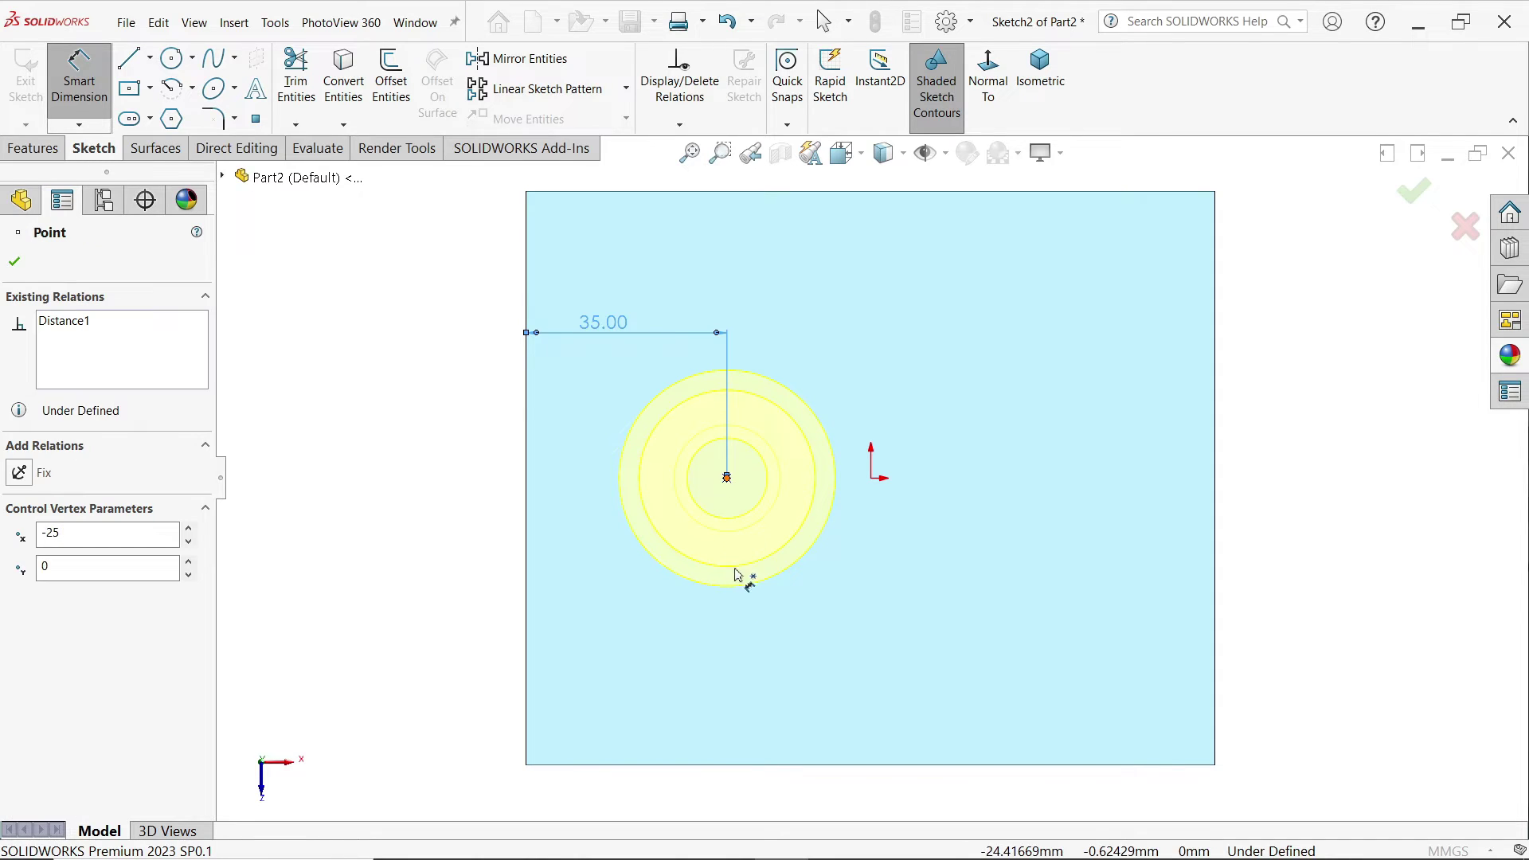
click(716, 765)
click(476, 634)
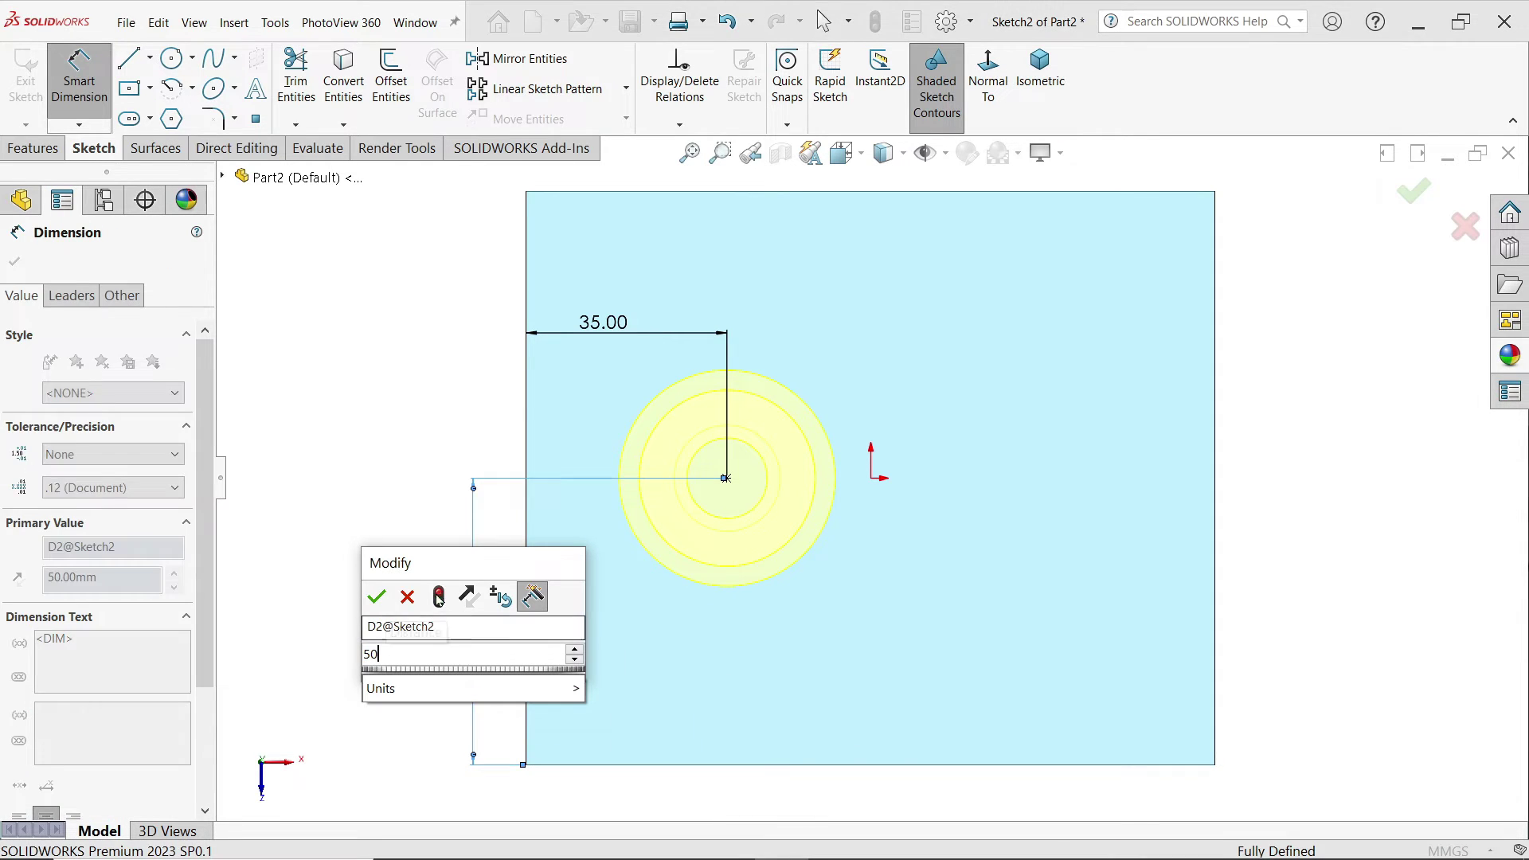
key(Return)
key(ctrl+7)
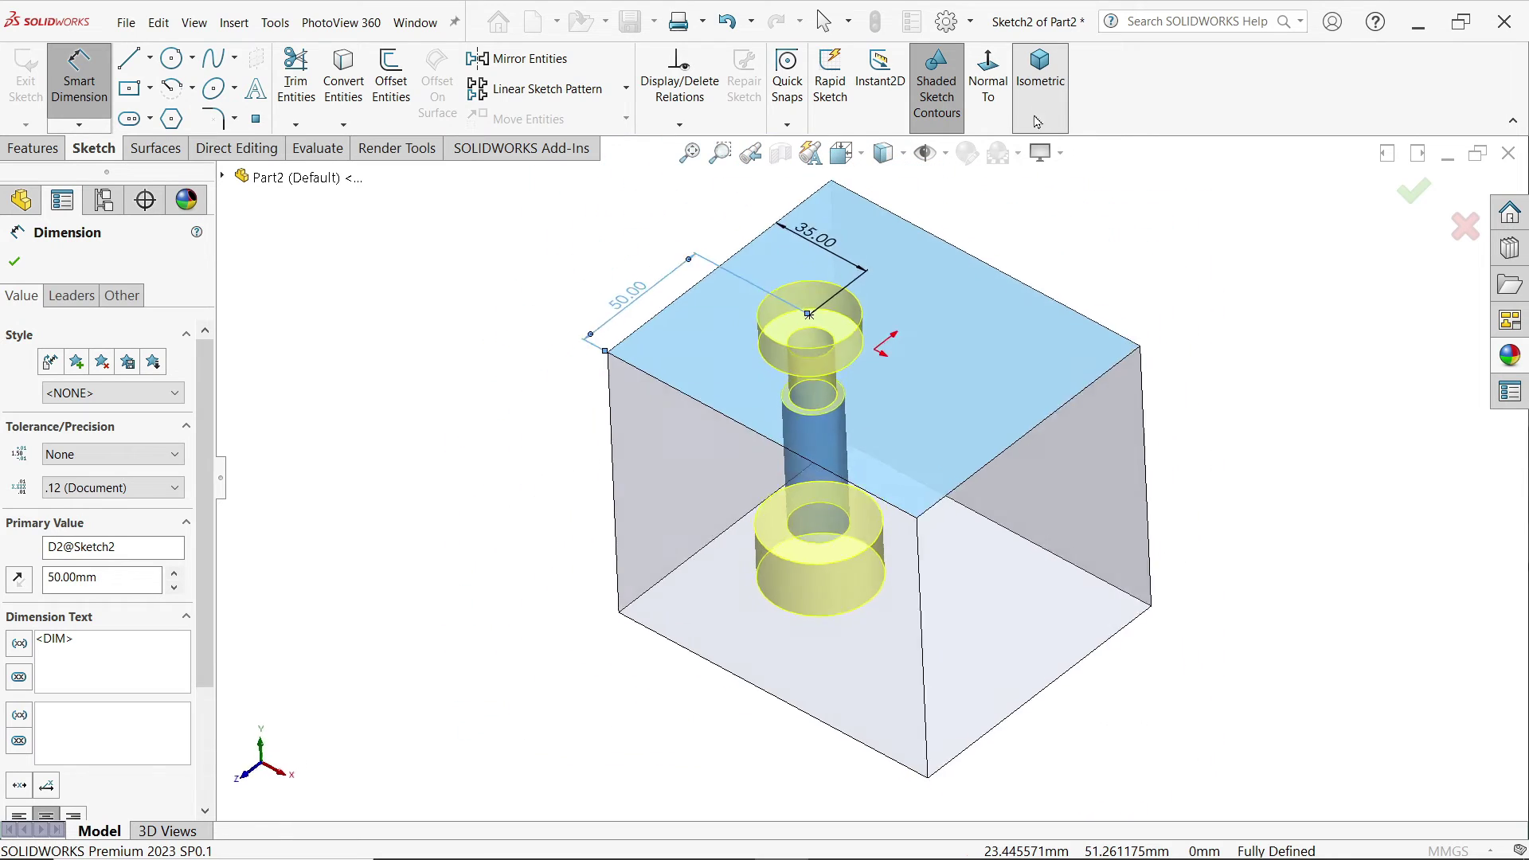
click(14, 261)
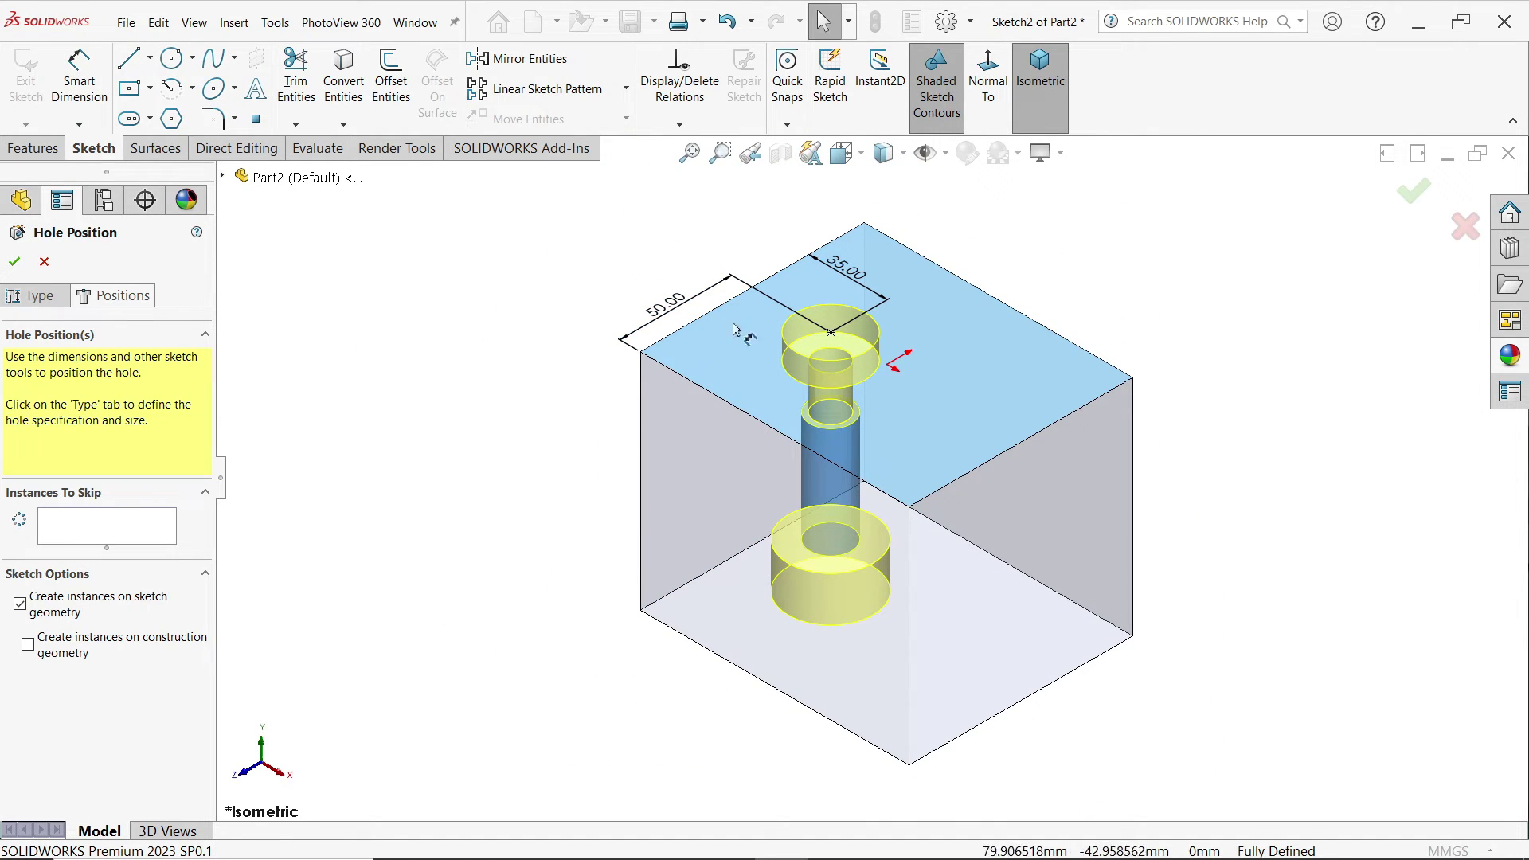
Create AdvancedHole1 and make the feature transparent.
click(14, 262)
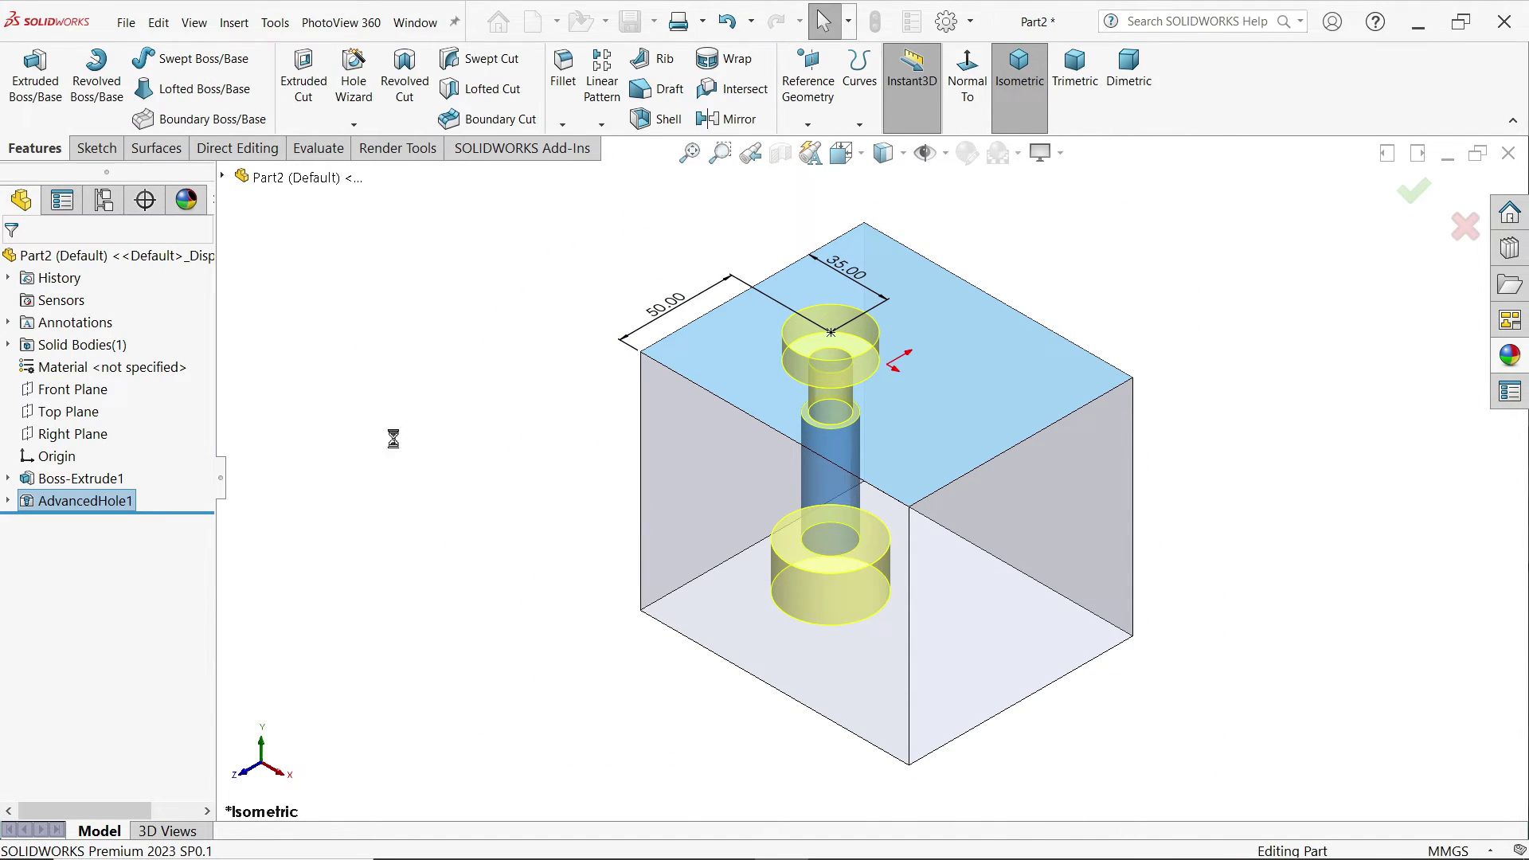
scroll(893, 542, down, 3)
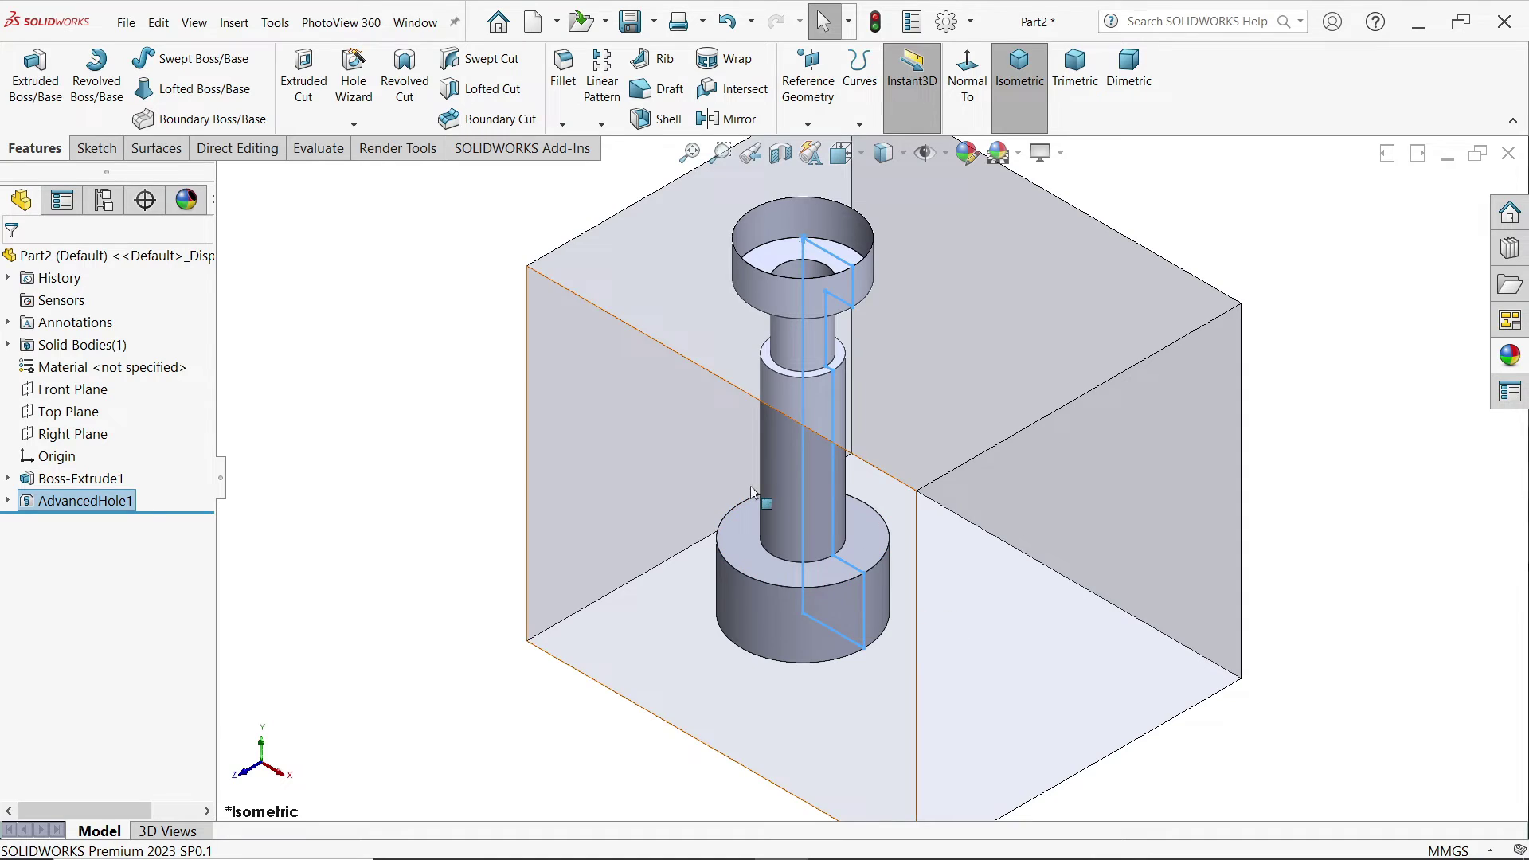
right_click(77, 500)
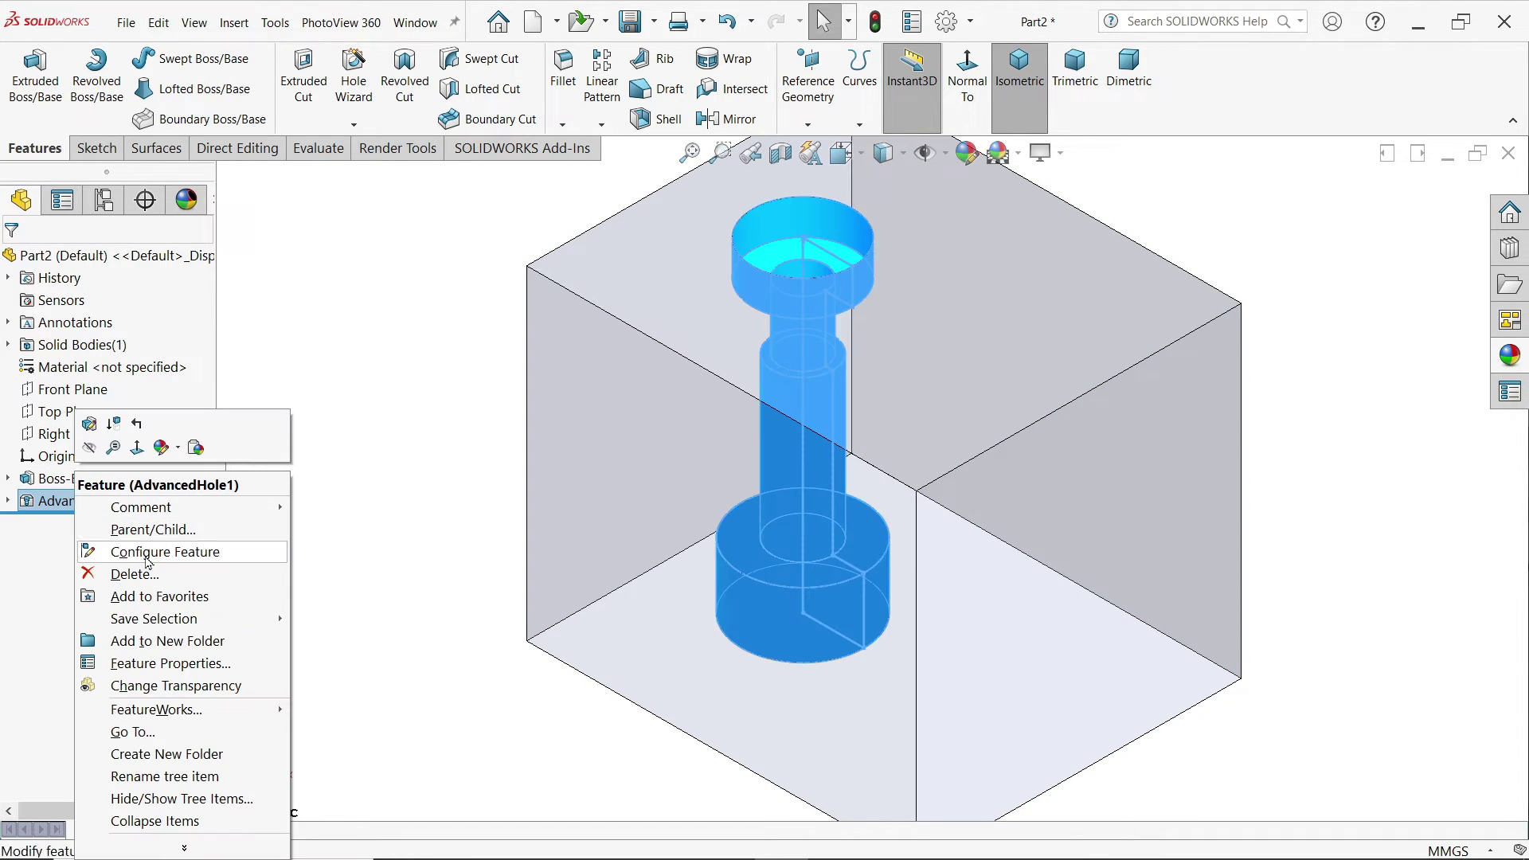
click(175, 685)
Enable cosmetic thread display in Document Properties > Detailing.
click(946, 21)
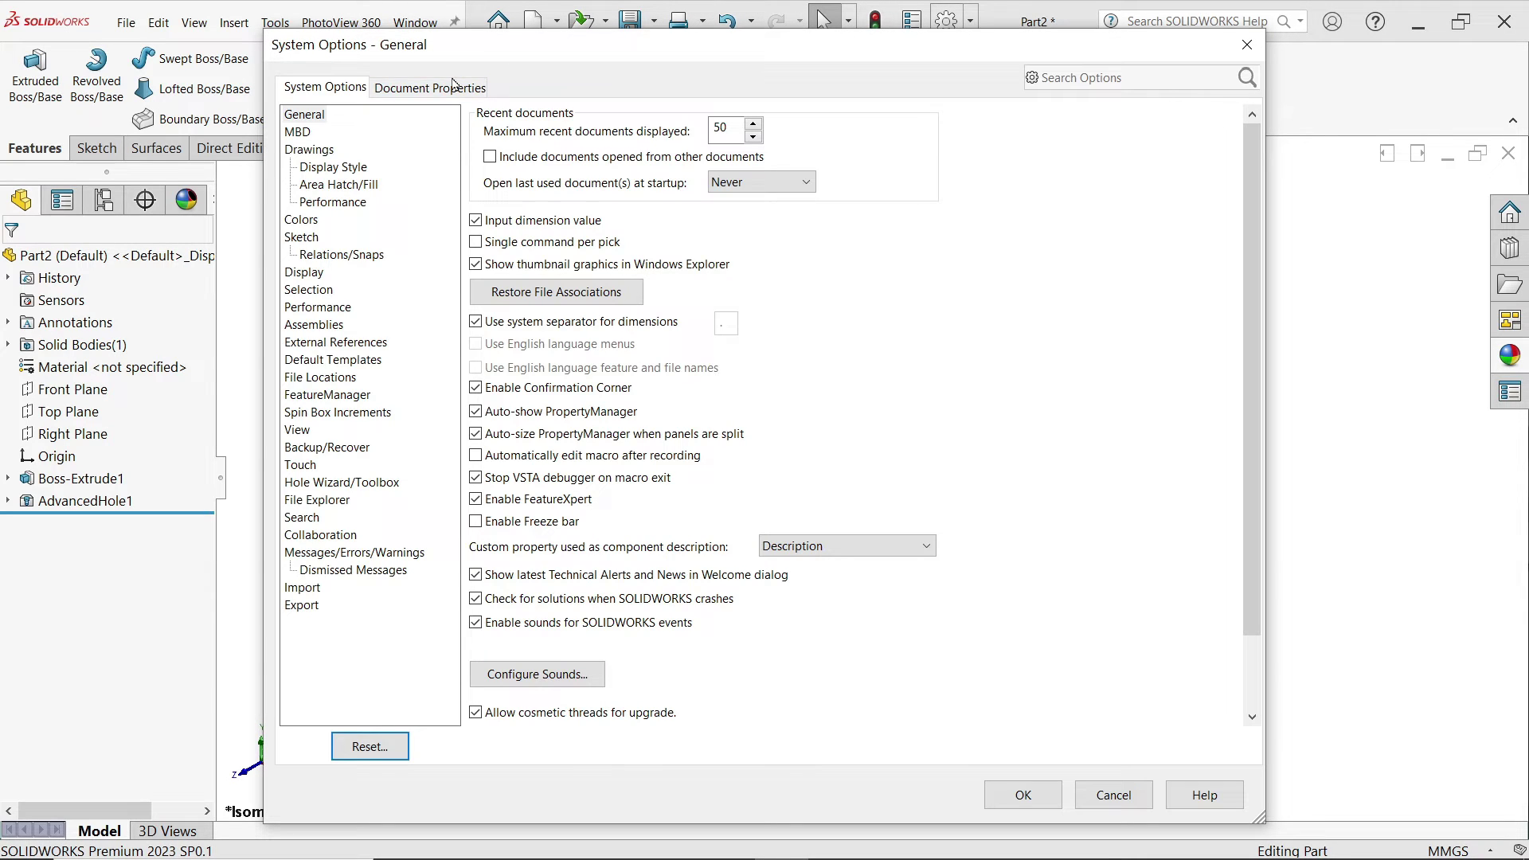
click(464, 88)
click(309, 220)
click(1017, 793)
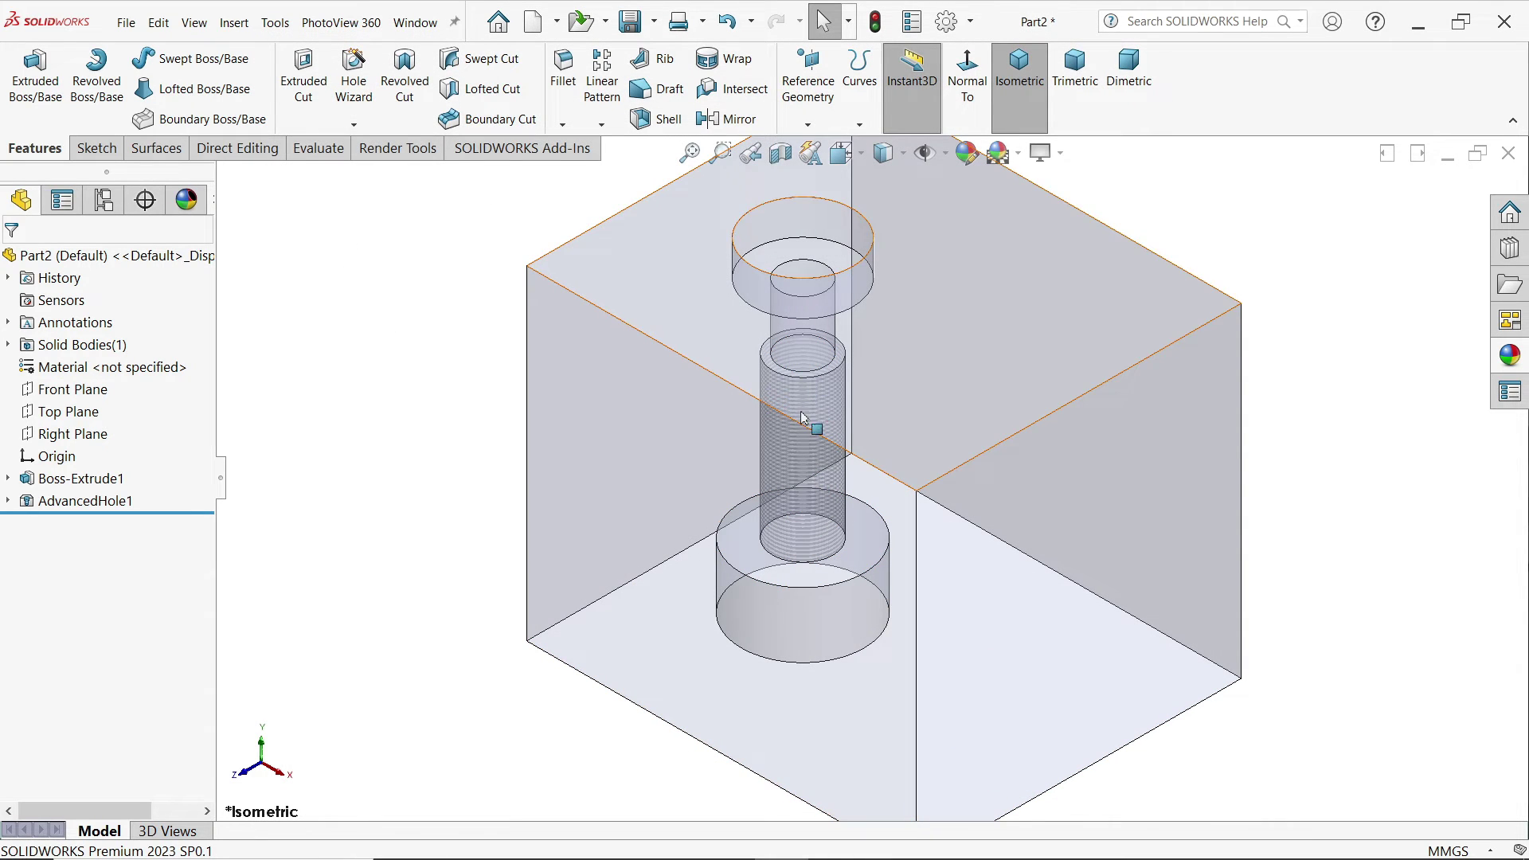
Start a second Advanced Hole from the Hole Wizard list.
middle_drag(853, 488, 887, 443)
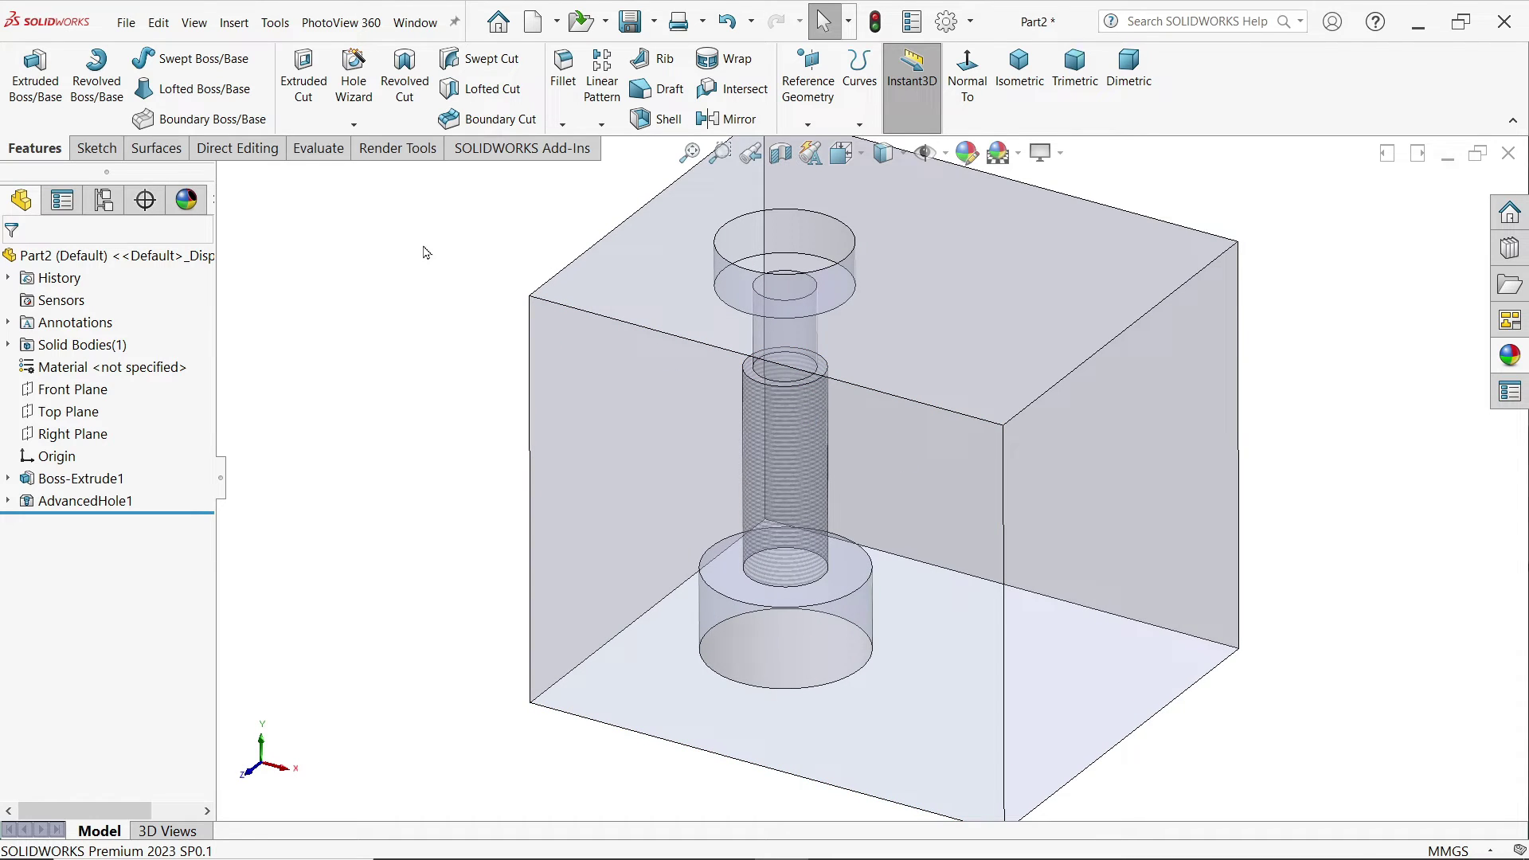
click(354, 124)
click(402, 168)
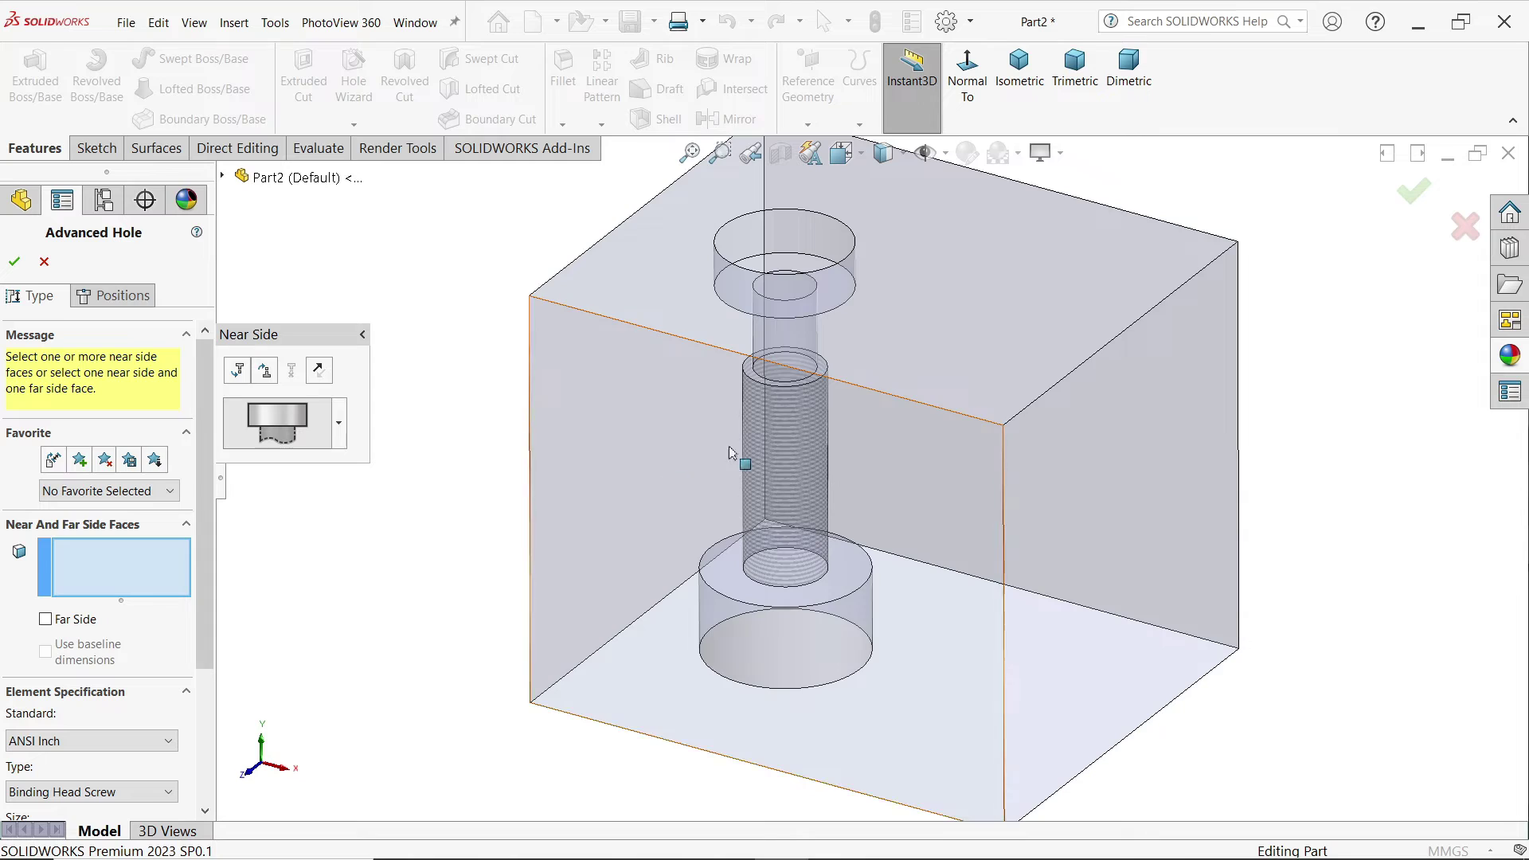
Use the block's top face as near side with a countersink element.
click(1005, 311)
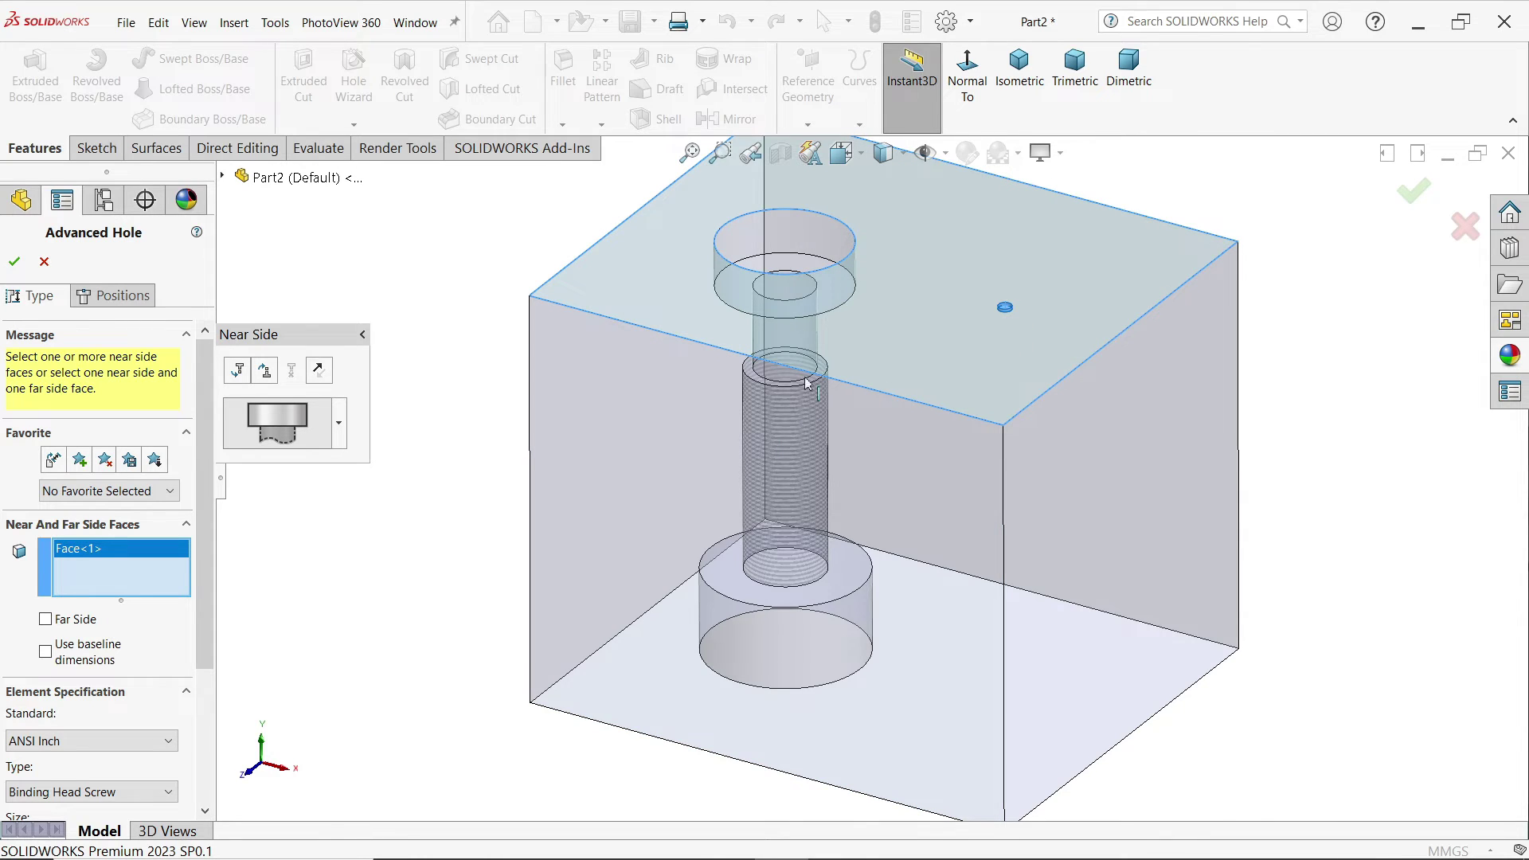
click(337, 432)
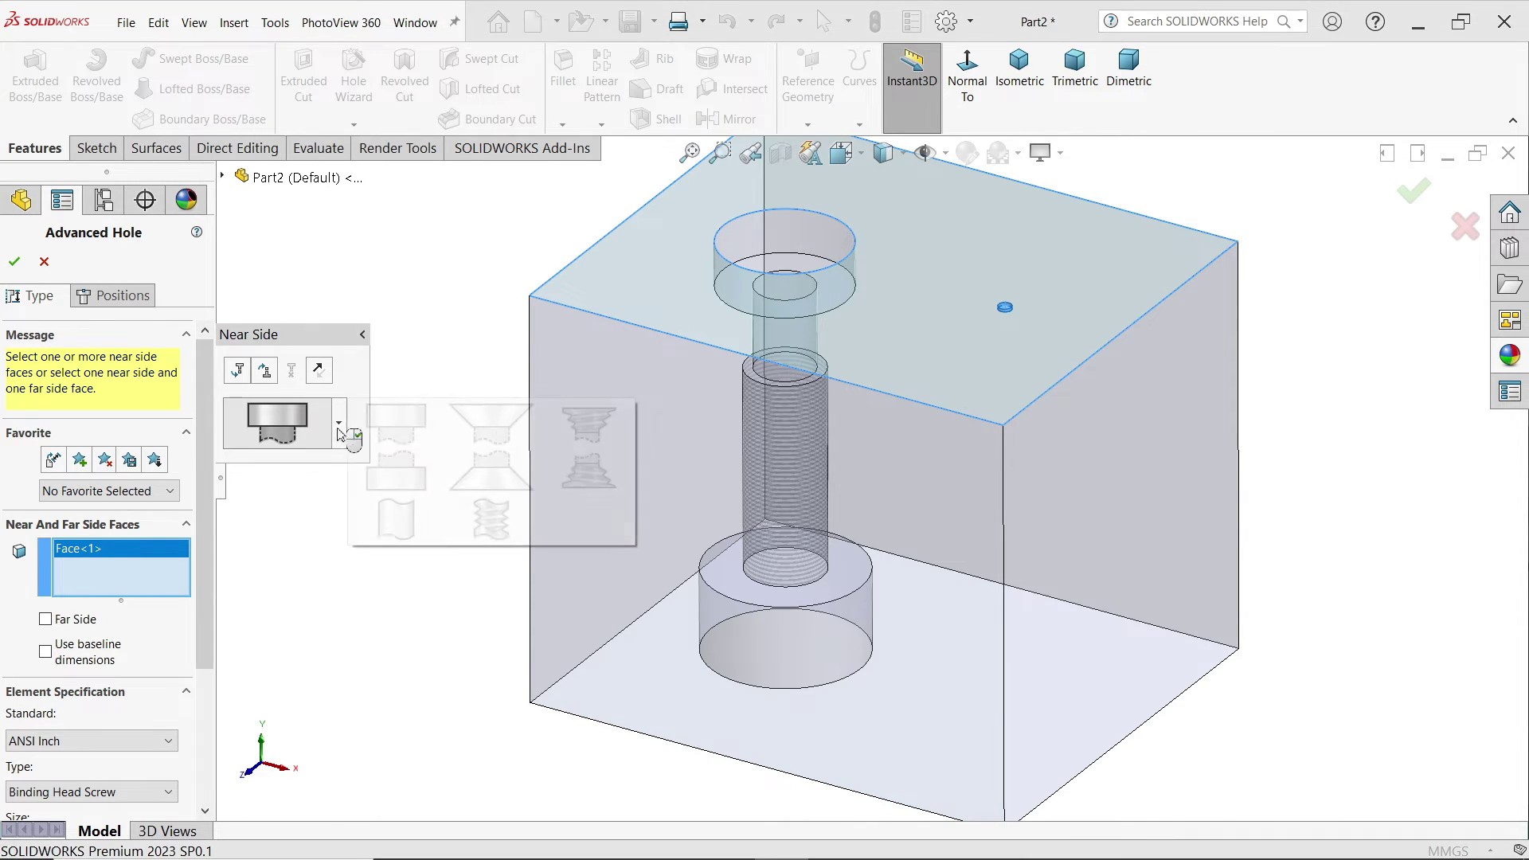
click(495, 434)
drag(205, 541, 198, 686)
Set the countersink to ANSI Metric Socket Countersunk Head Cap Screw M16 with End Condition Override.
click(140, 510)
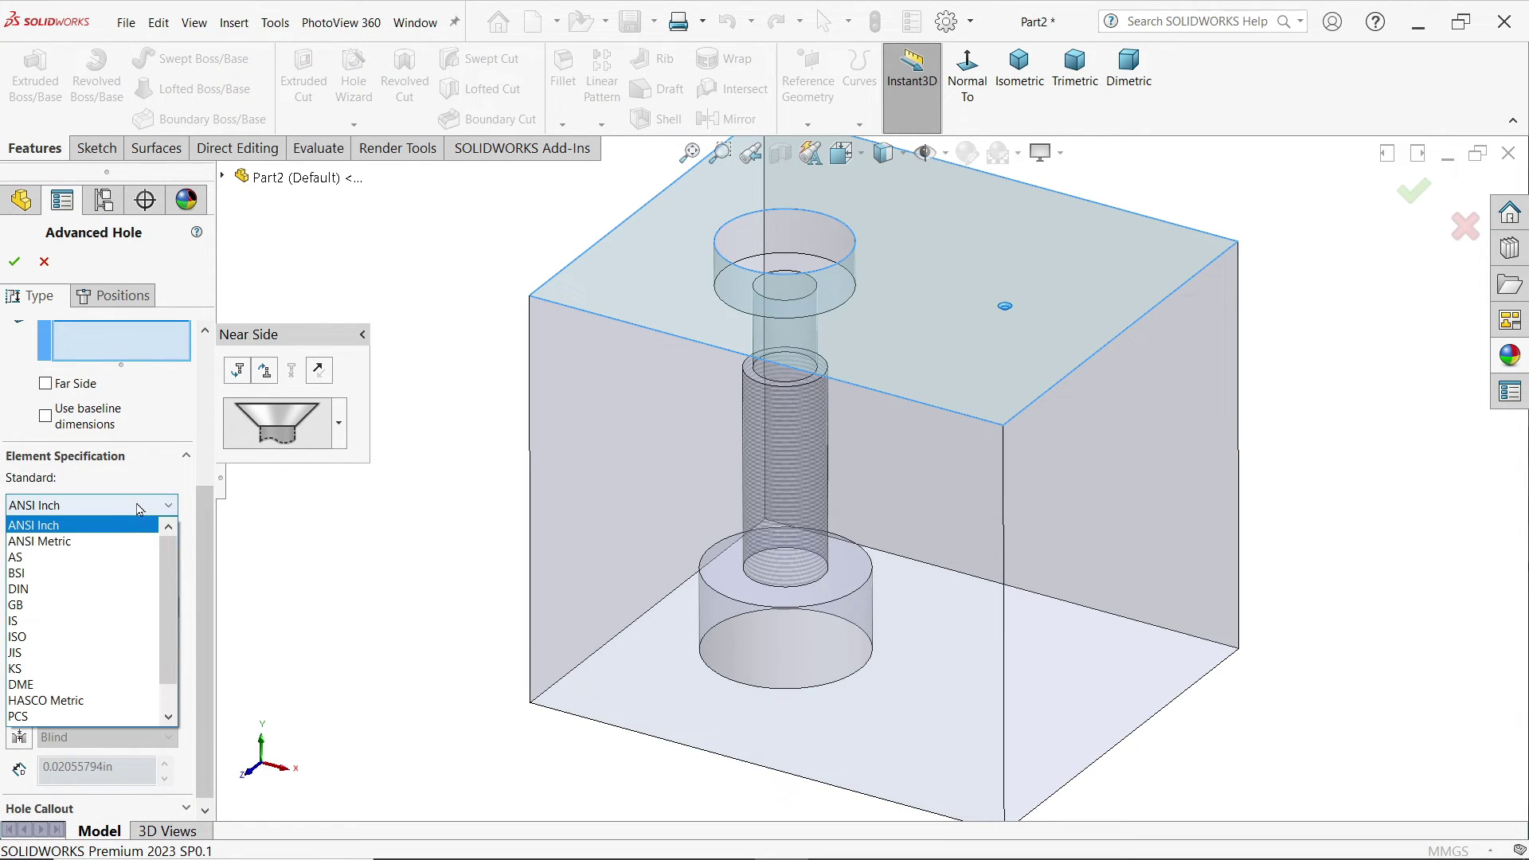
click(80, 542)
click(110, 557)
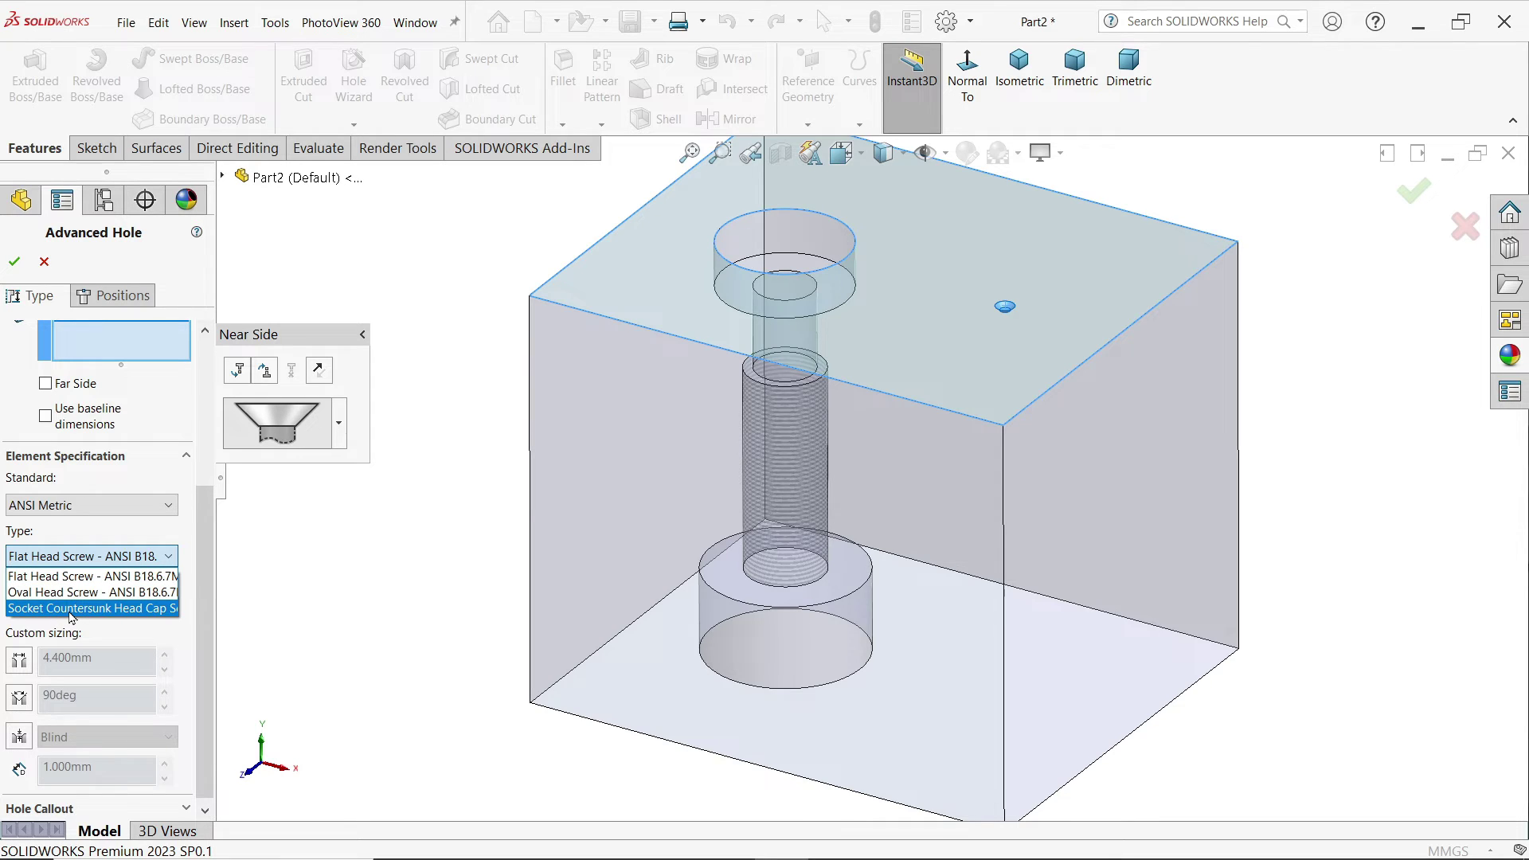
click(70, 610)
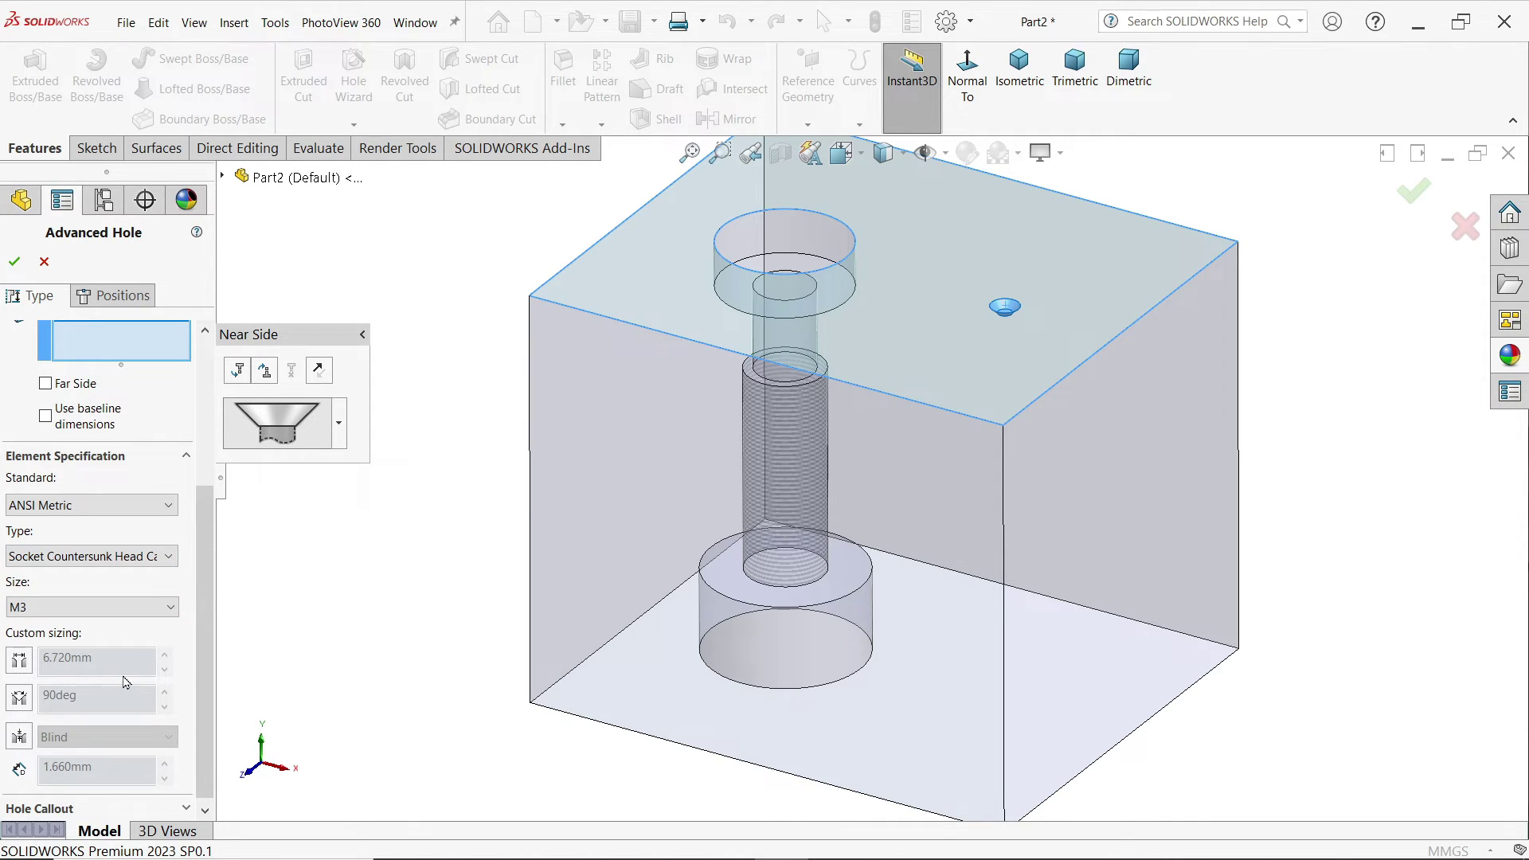
scroll(199, 665, down, 1)
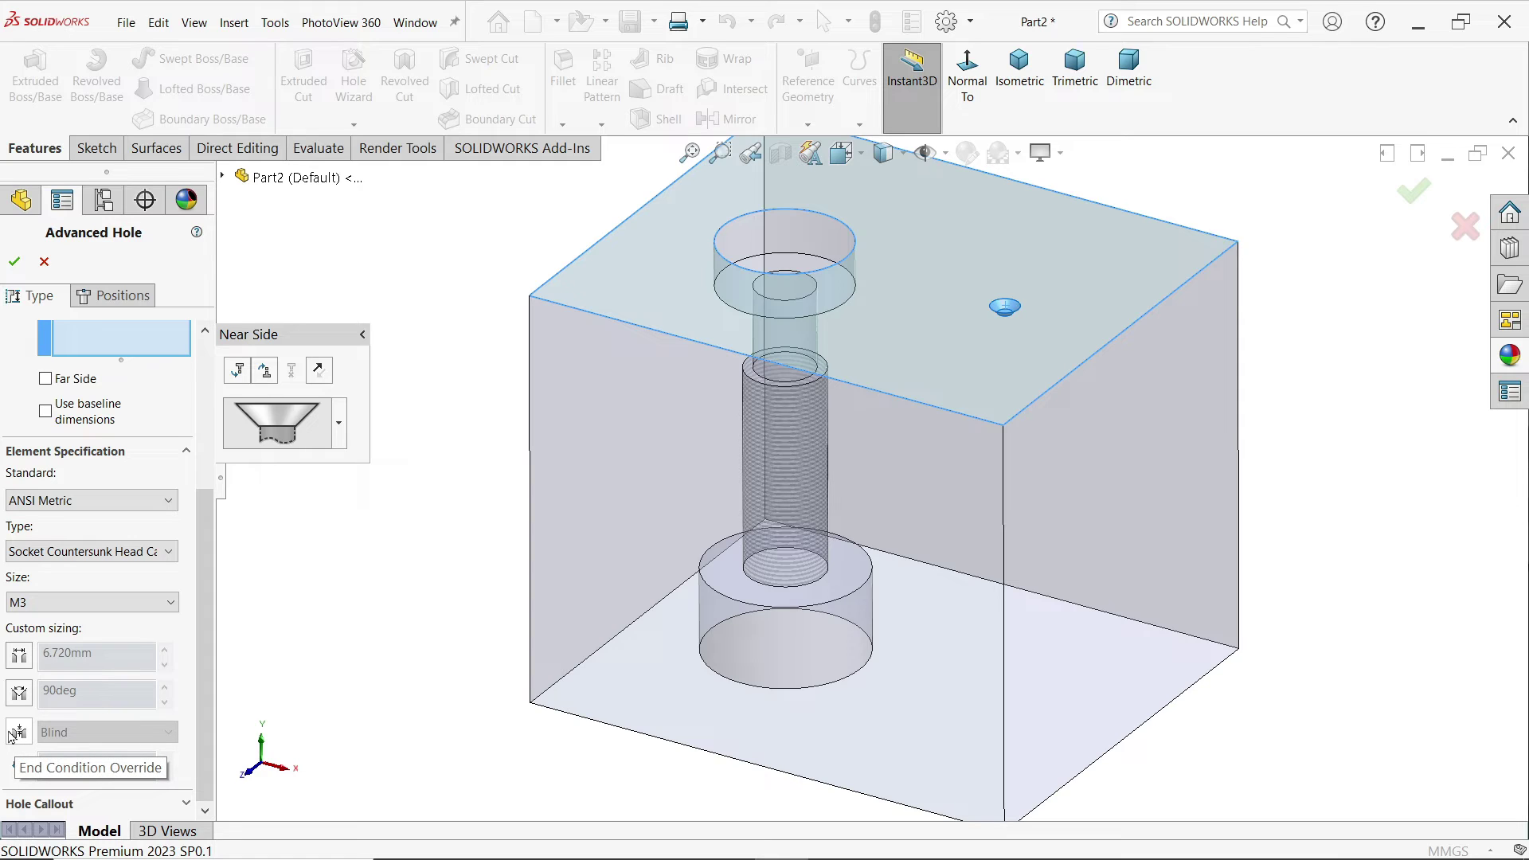
click(88, 602)
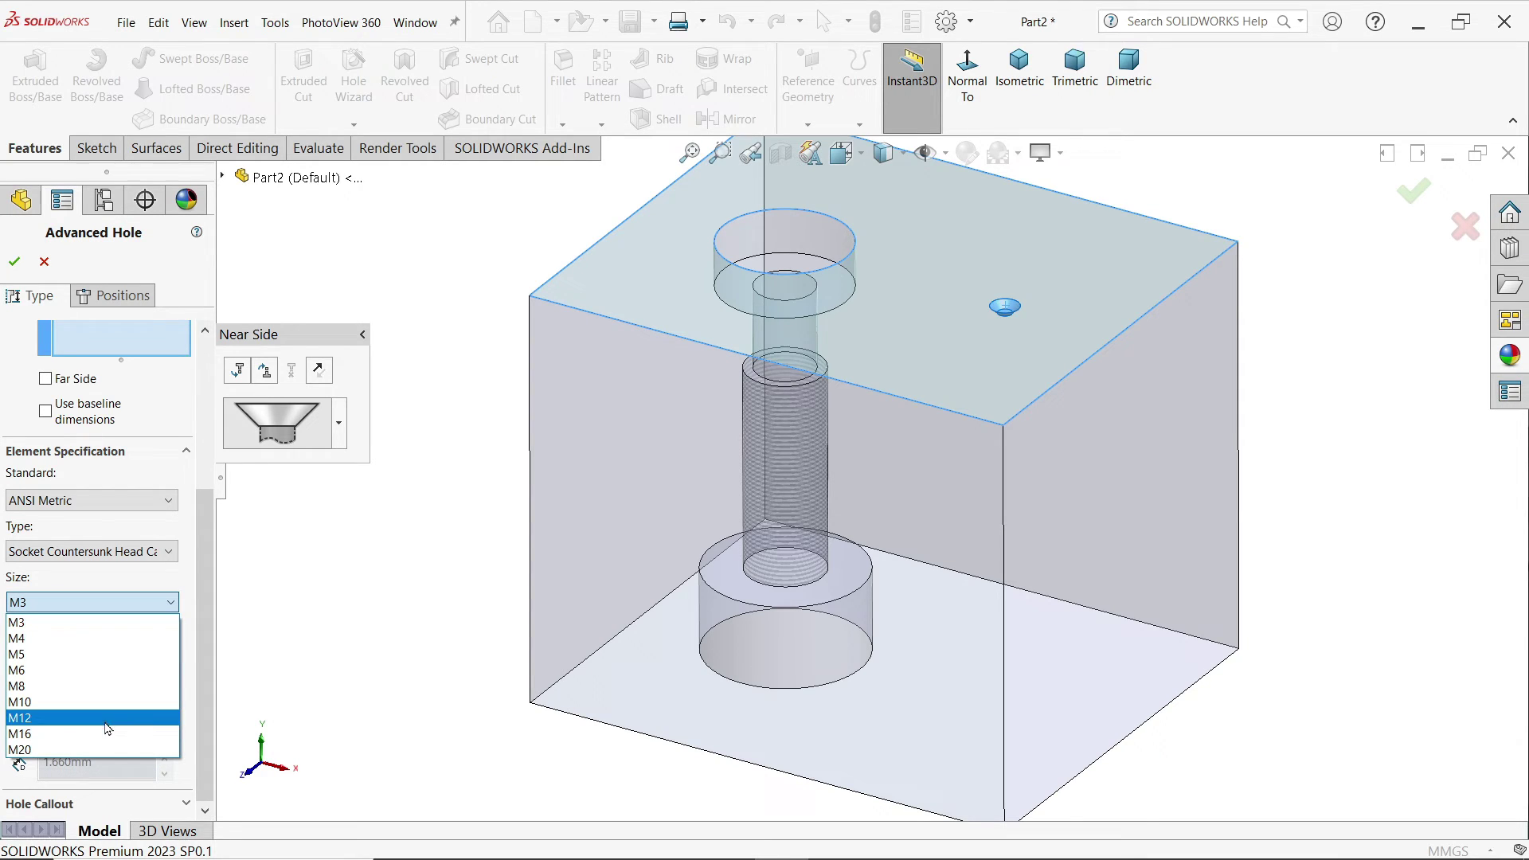
click(66, 733)
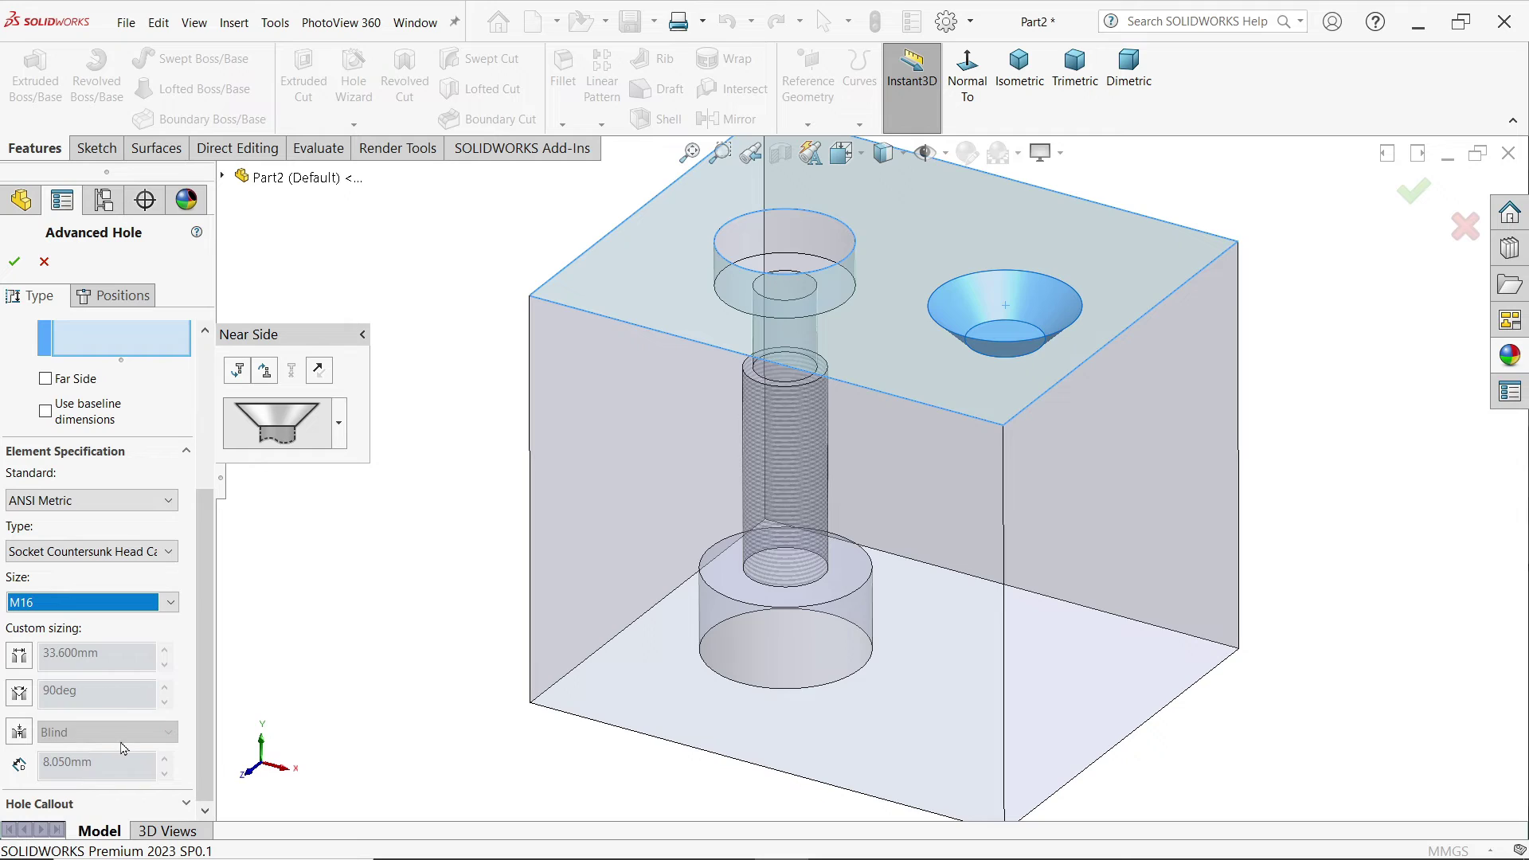
click(19, 733)
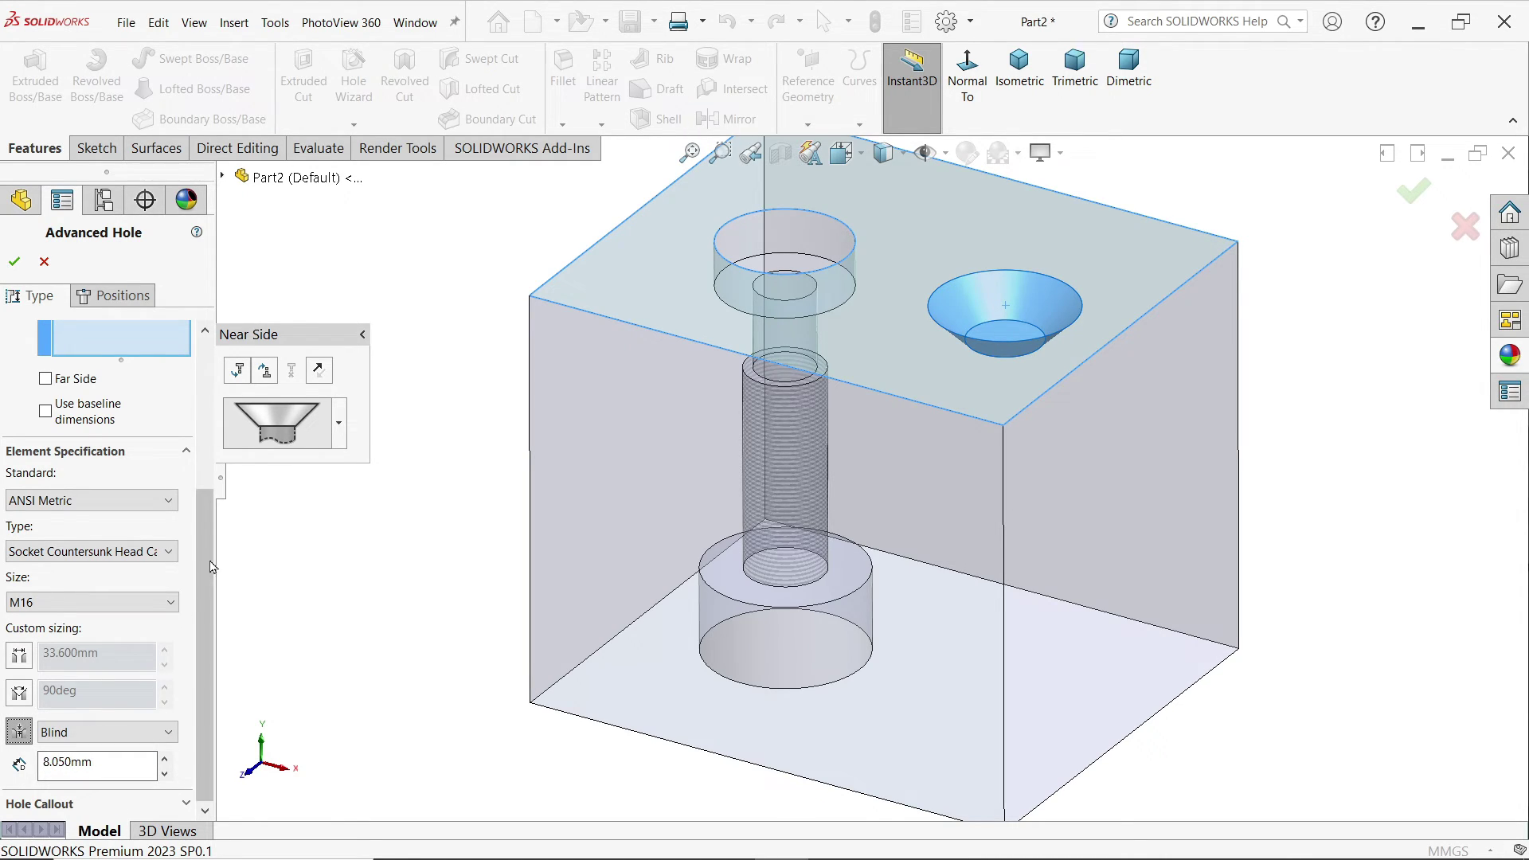
drag(209, 561, 206, 458)
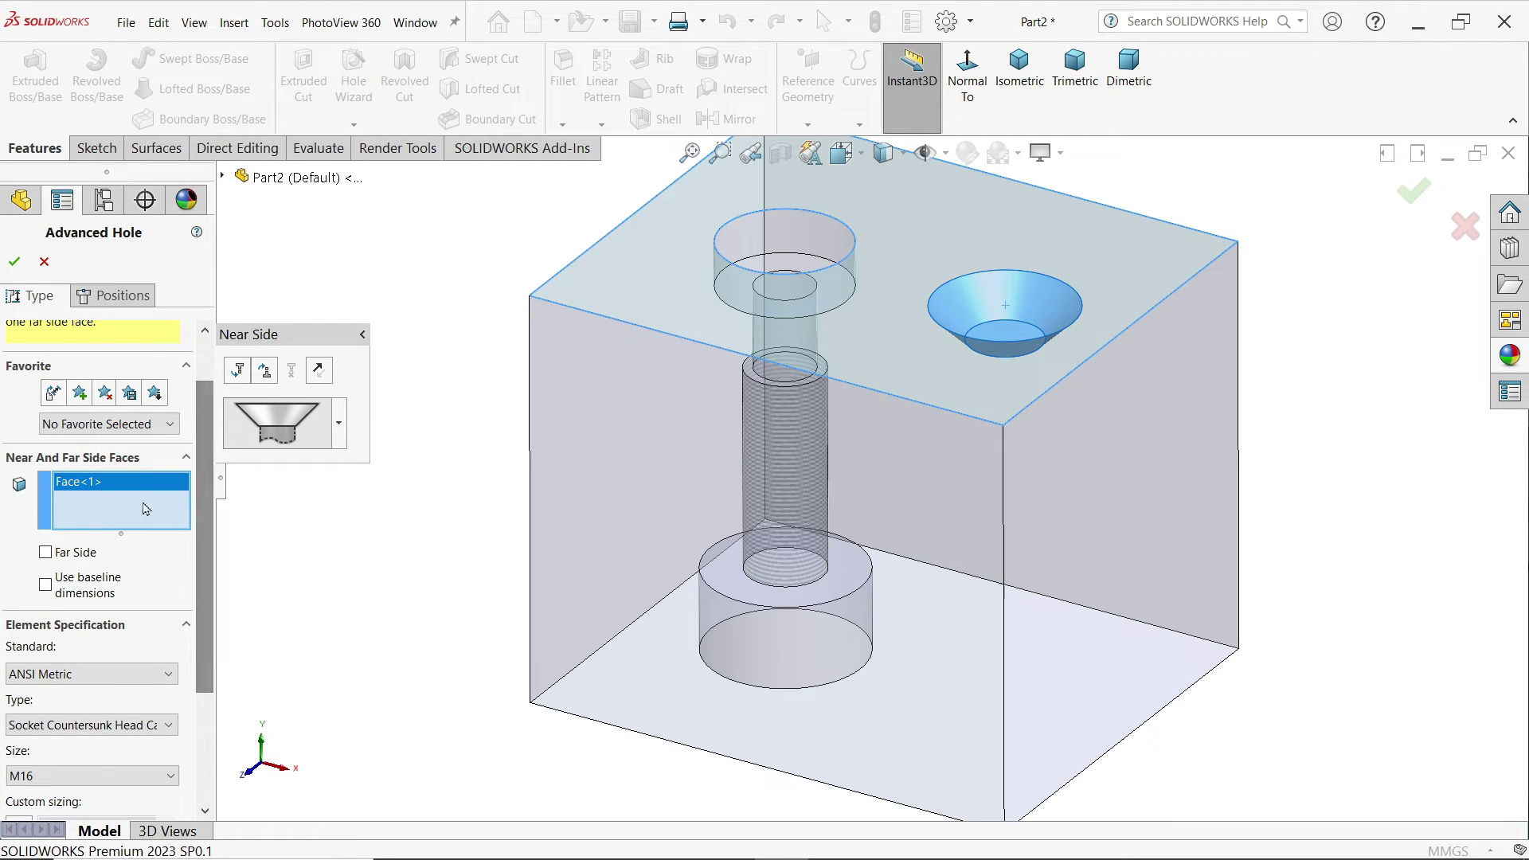
Insert a Hole element below the countersink: Drill sizes, Ø17.5, flat bottom.
click(240, 377)
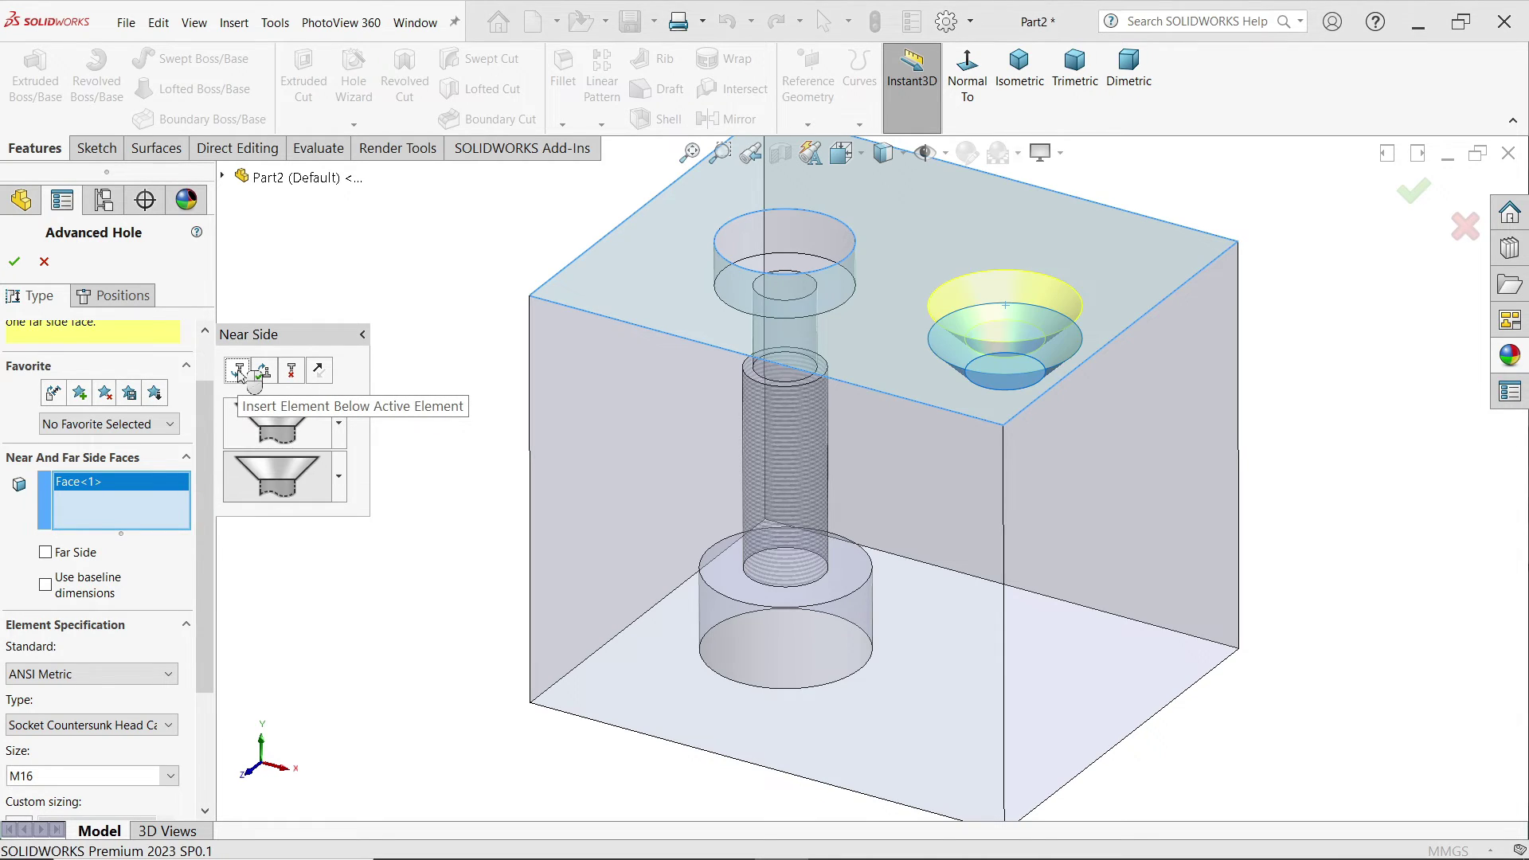
click(339, 480)
click(399, 579)
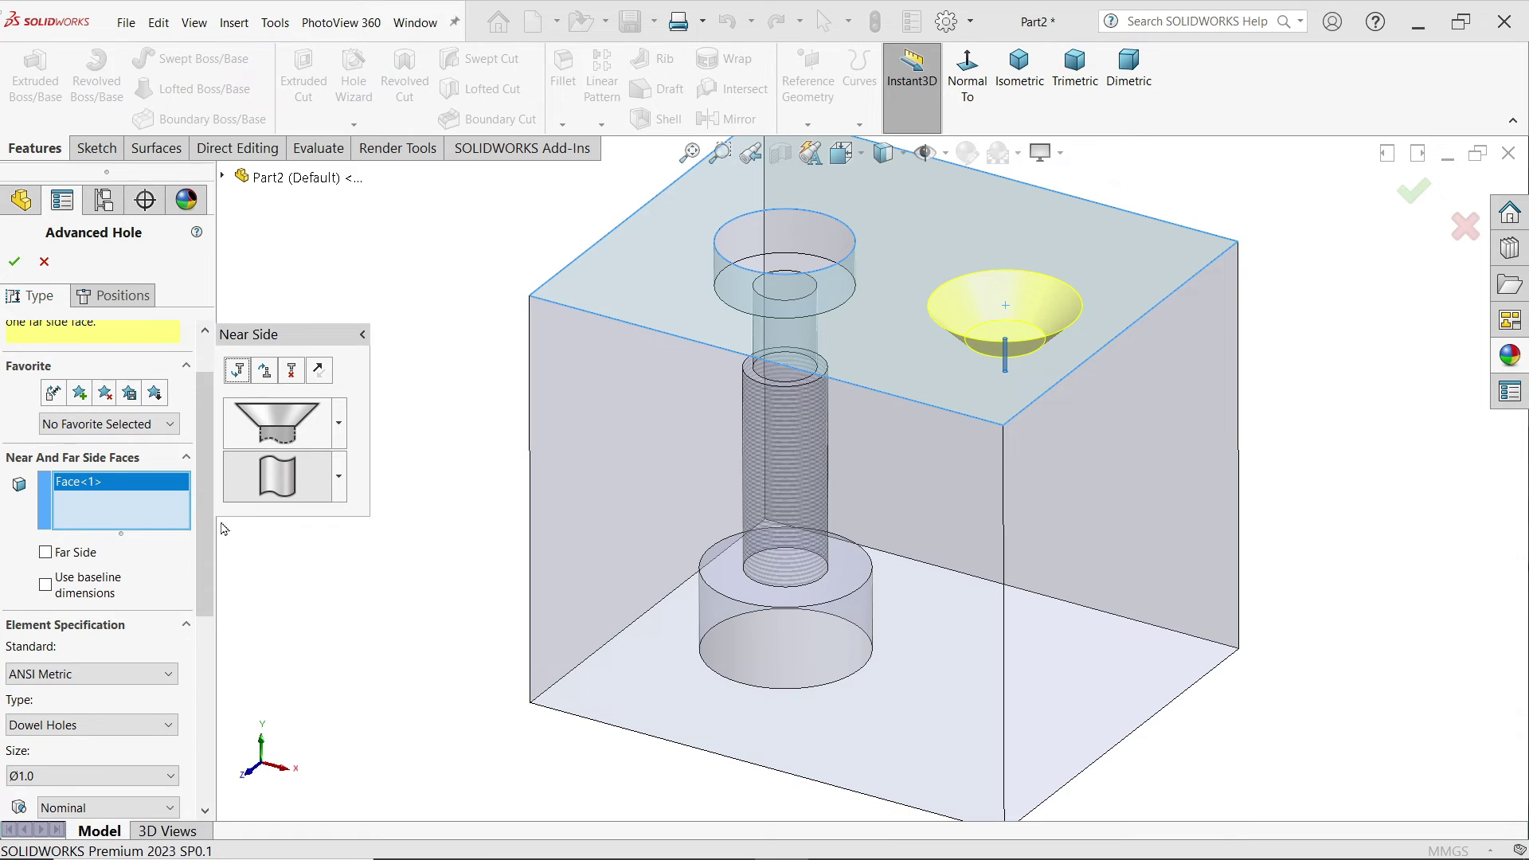
scroll(203, 630, down, 5)
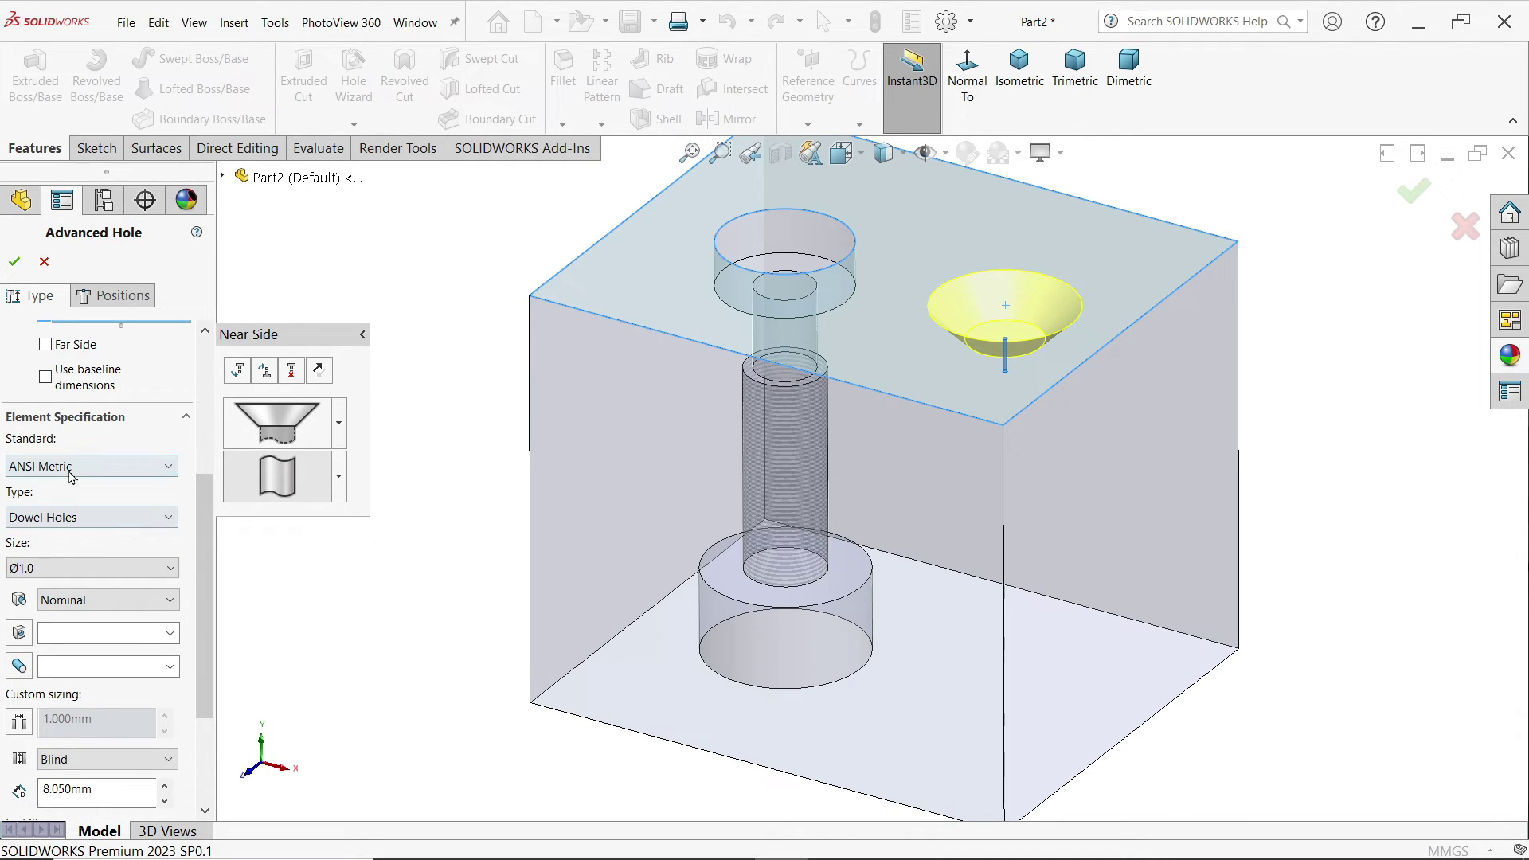
click(71, 517)
click(58, 553)
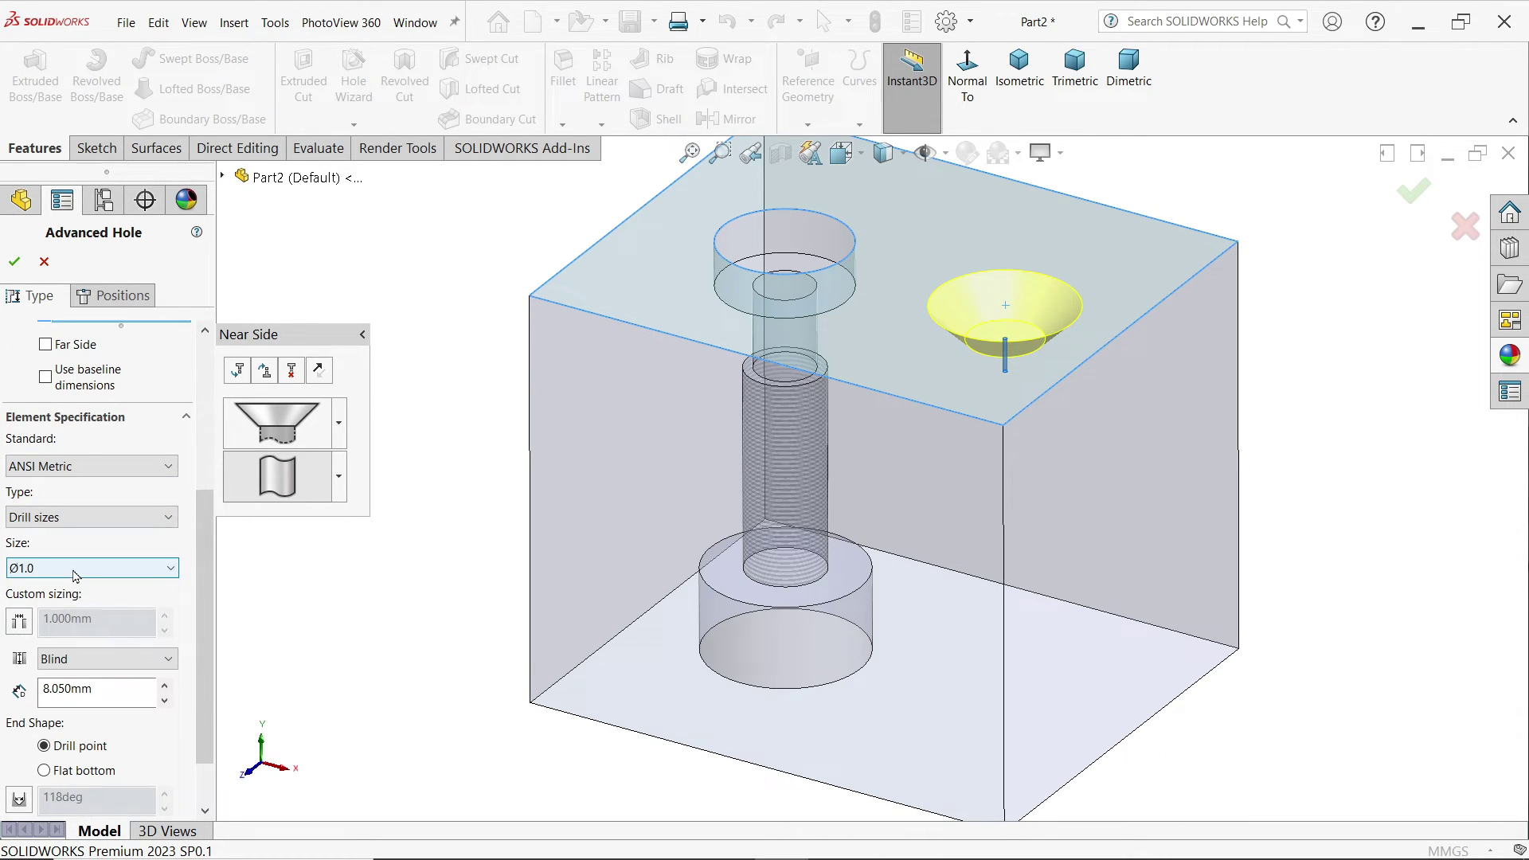
click(74, 575)
scroll(120, 677, down, 6)
drag(165, 677, 172, 784)
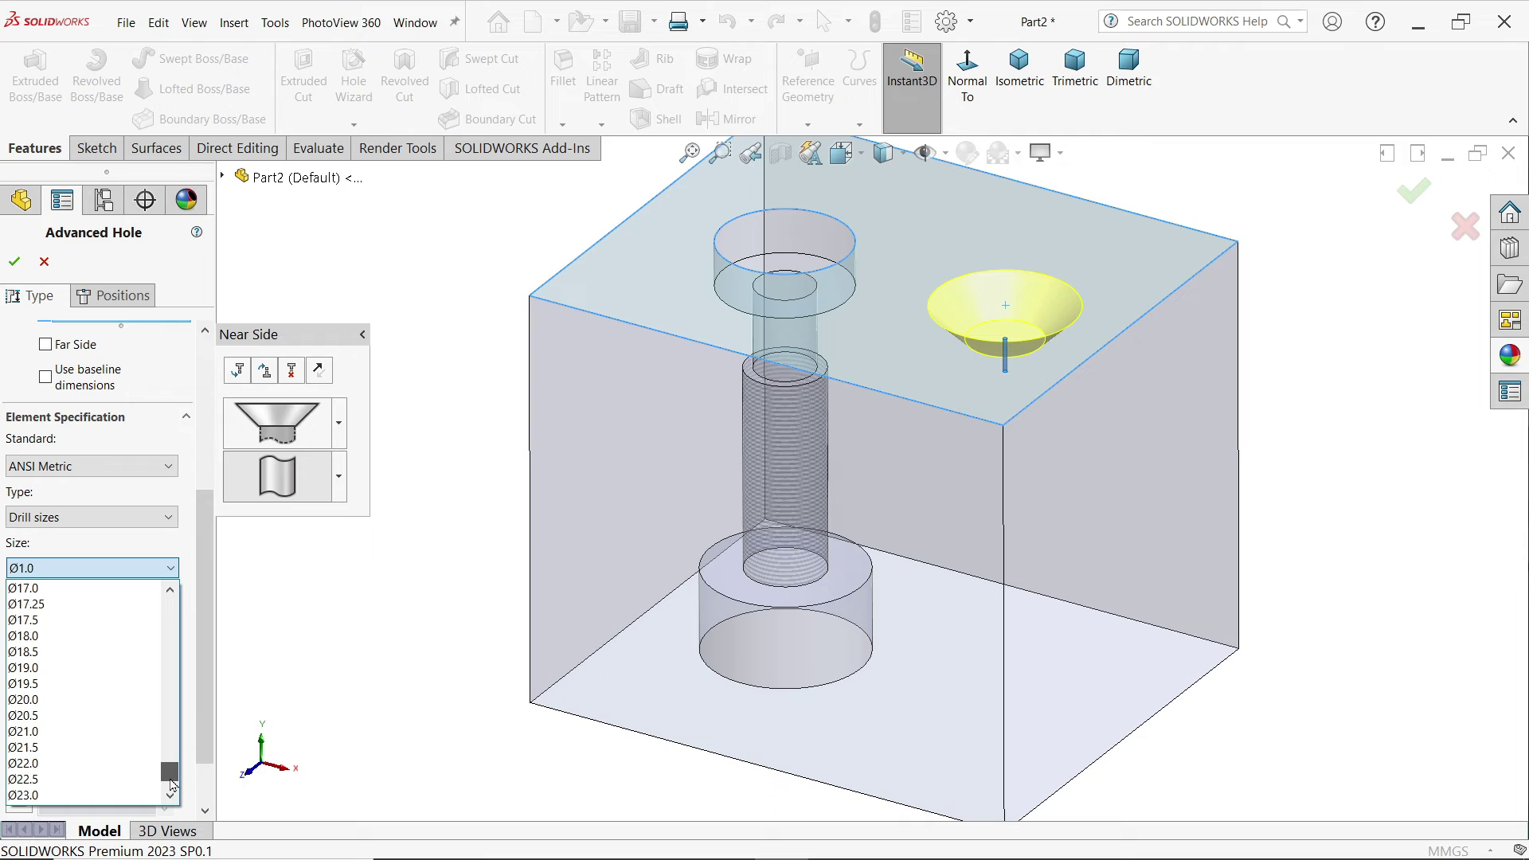
click(44, 620)
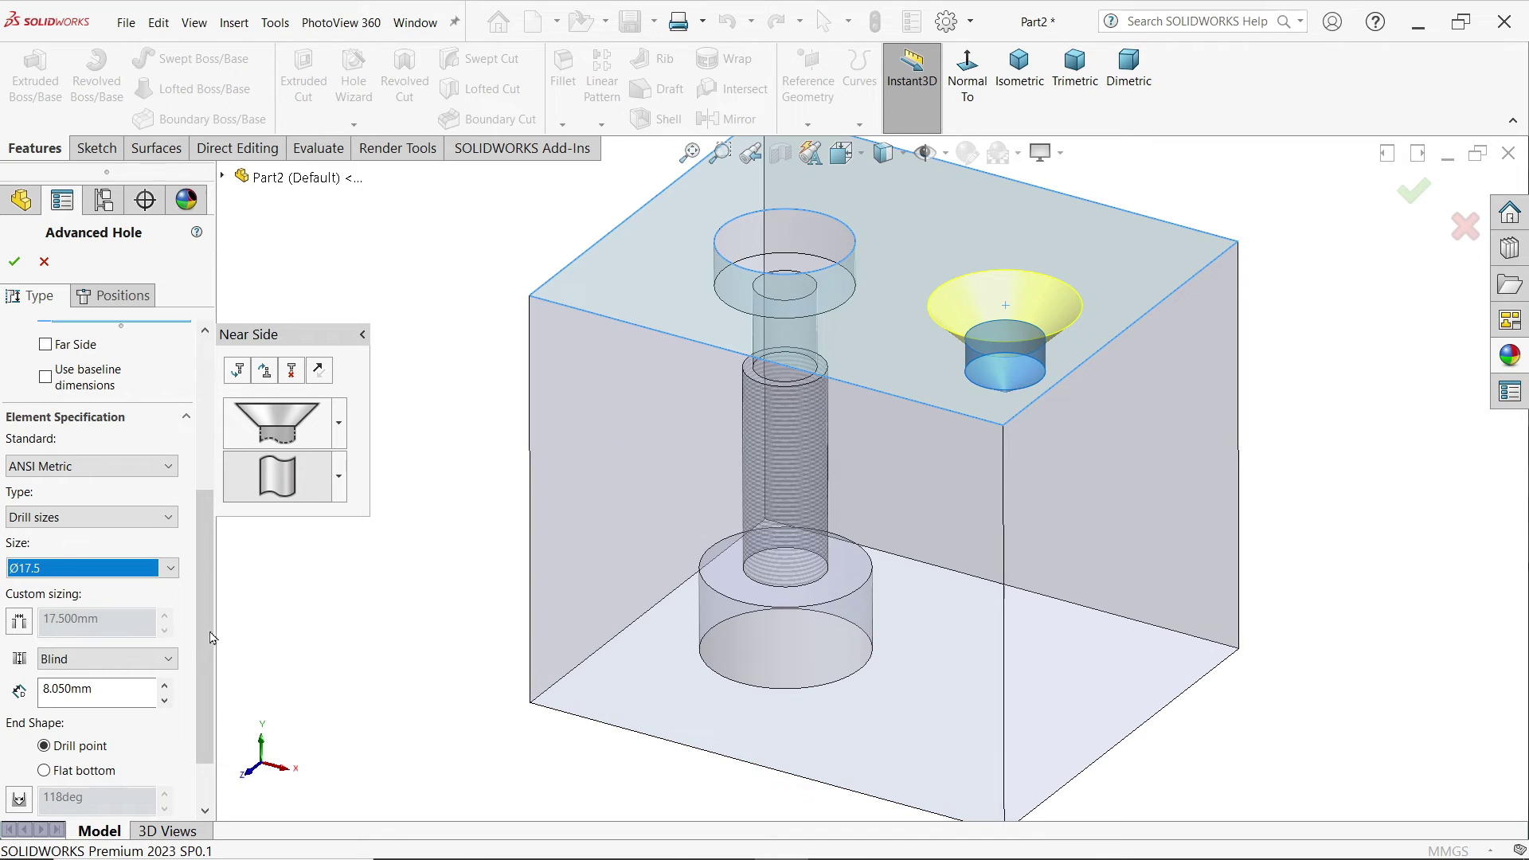
click(46, 772)
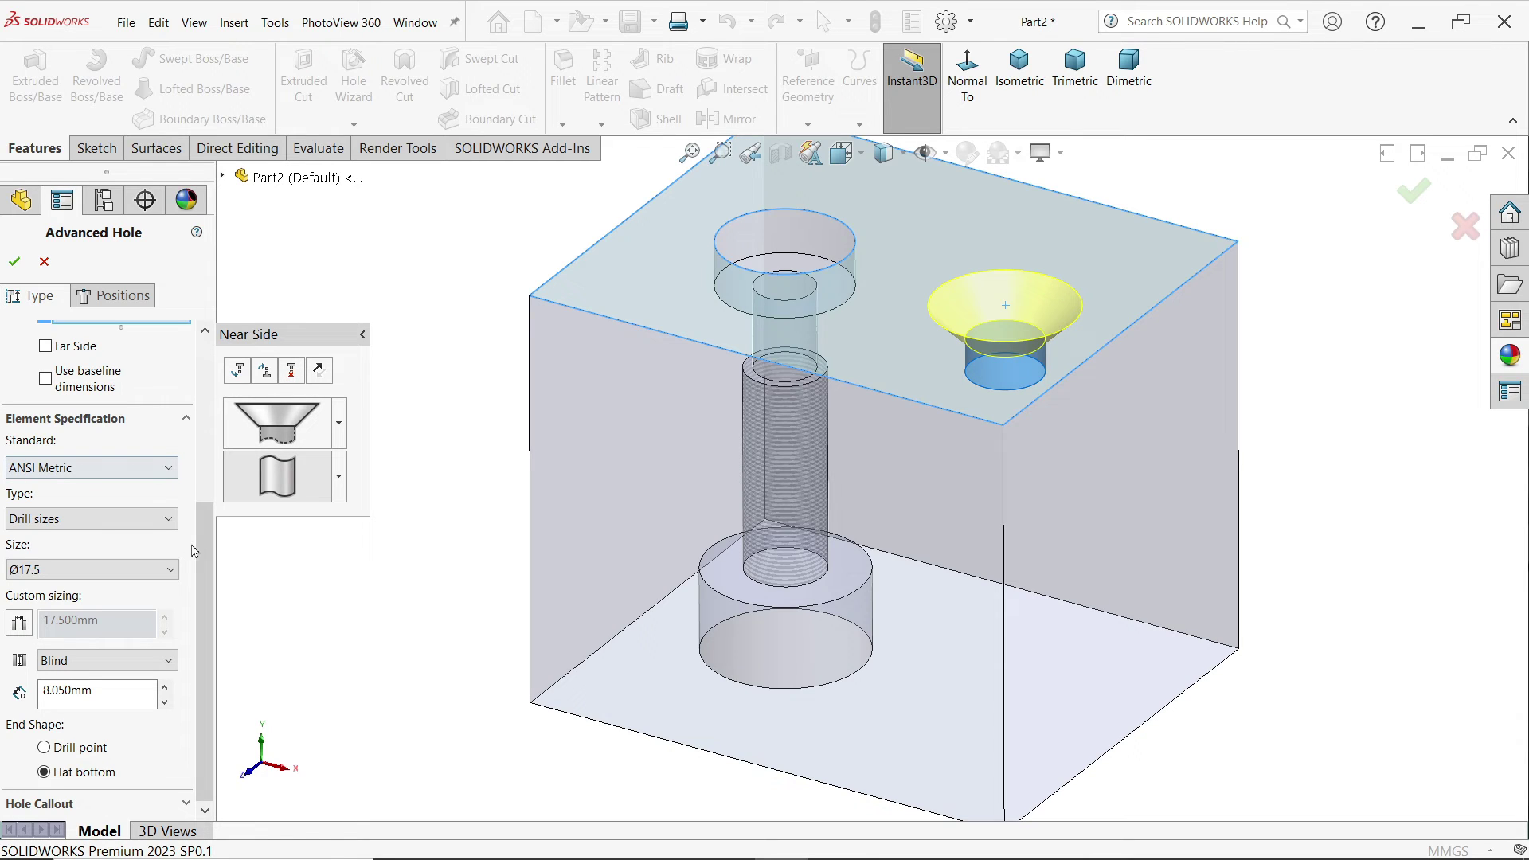
scroll(194, 550, up, 5)
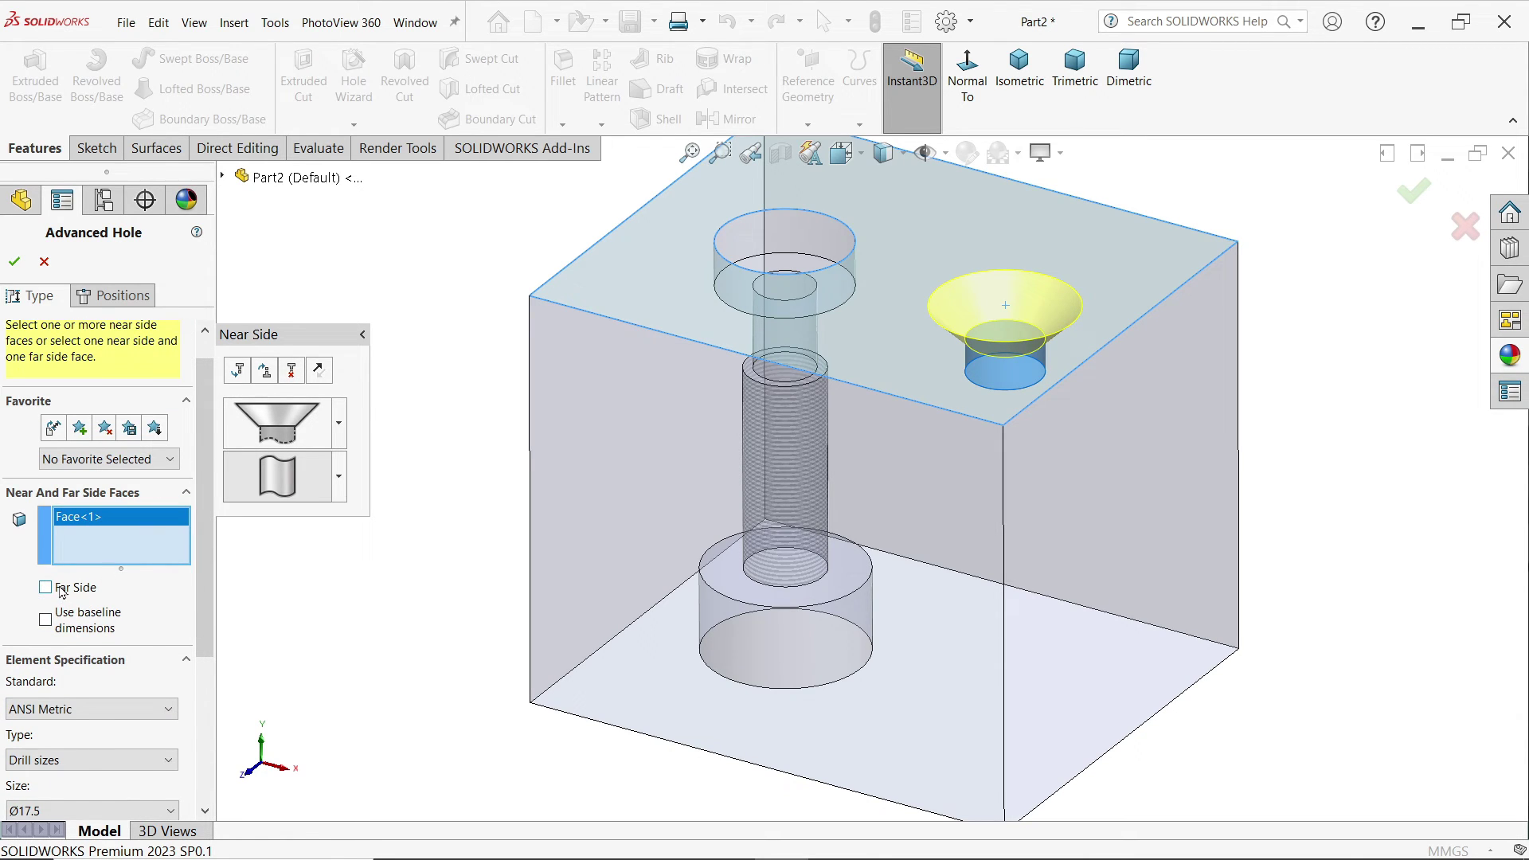
Add a far side on the block's bottom face with a countersink element.
click(45, 588)
scroll(921, 617, up, 2)
middle_drag(921, 617, 1035, 585)
click(1003, 603)
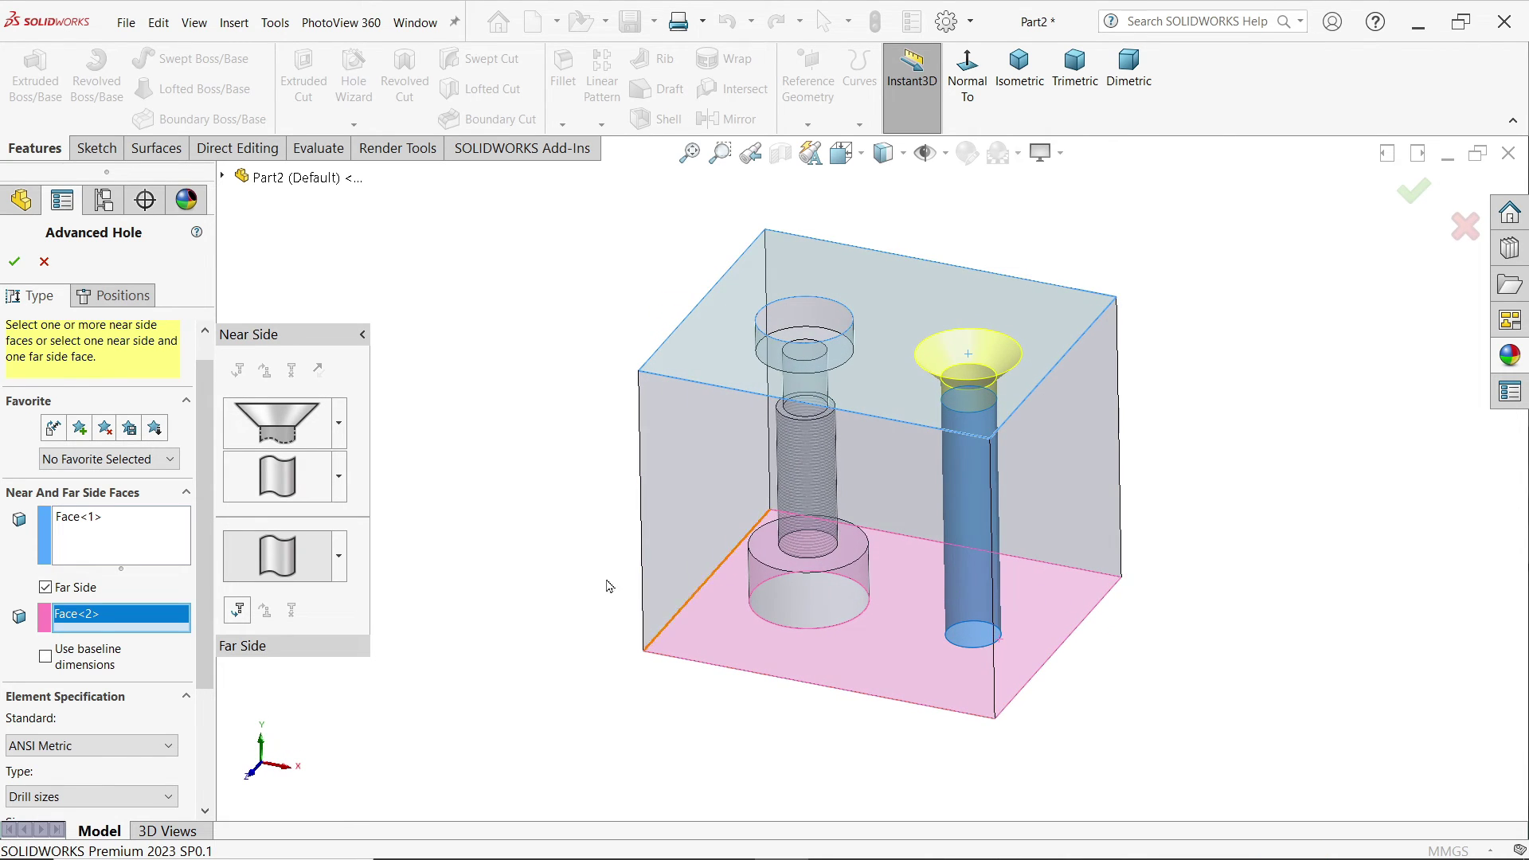
click(339, 557)
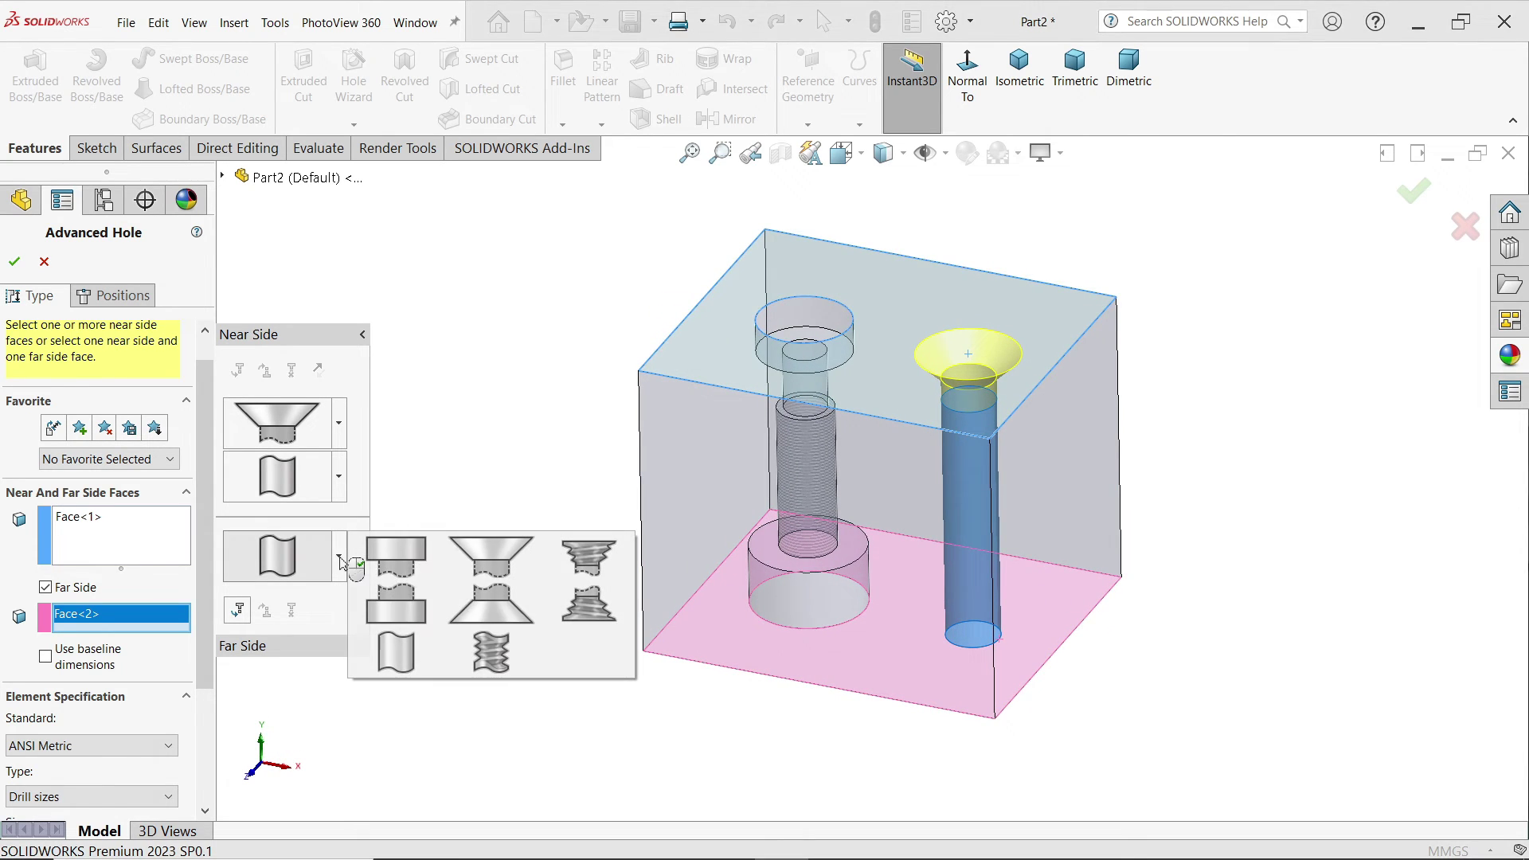
click(484, 621)
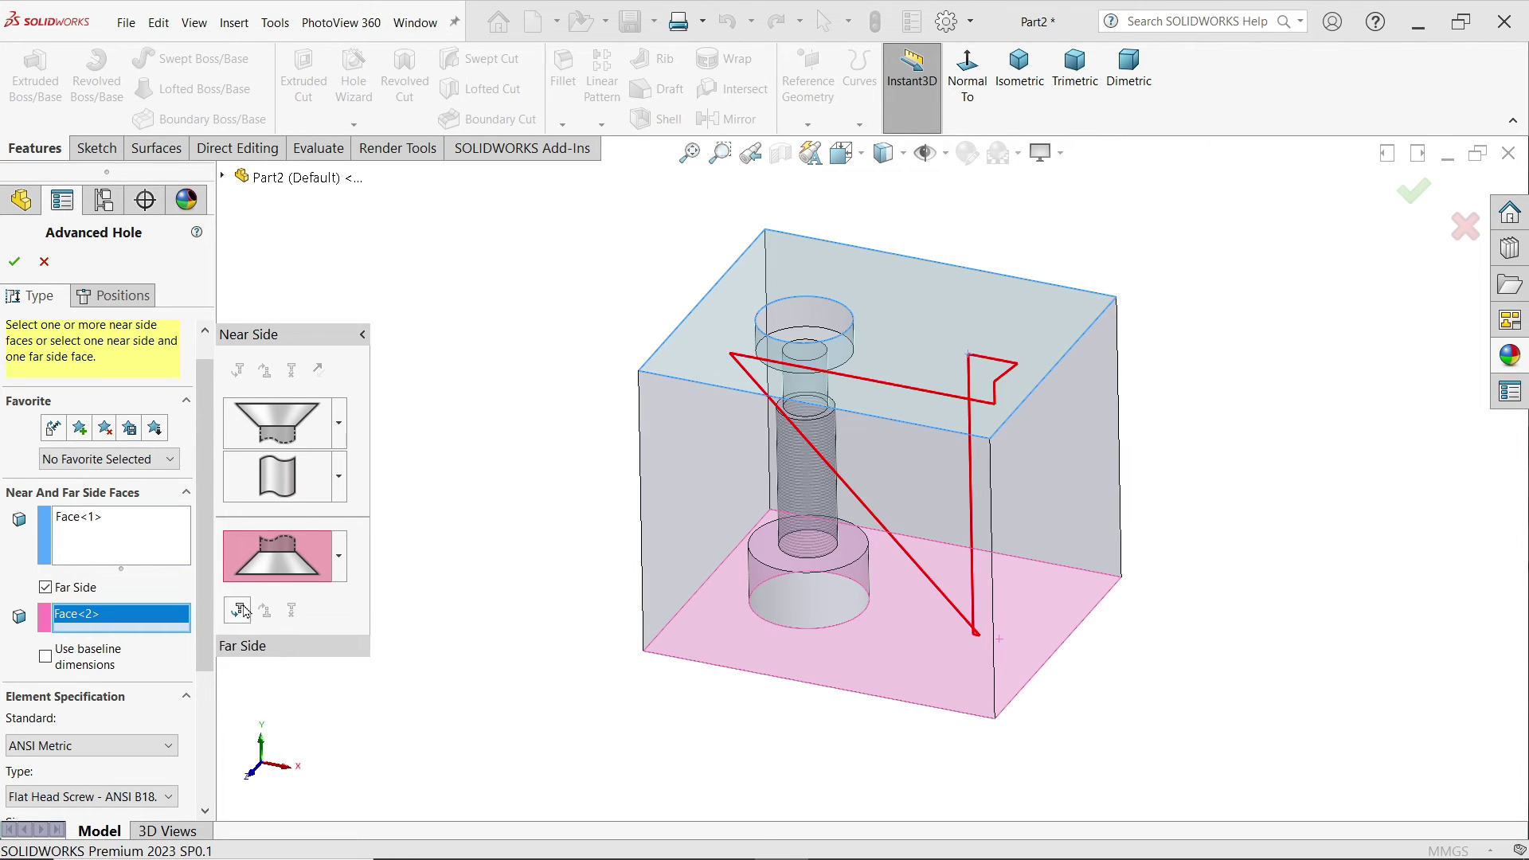
Set the far-side countersink to Socket Countersunk Head Cap Screw M16, Blind 8.050mm.
scroll(151, 637, down, 5)
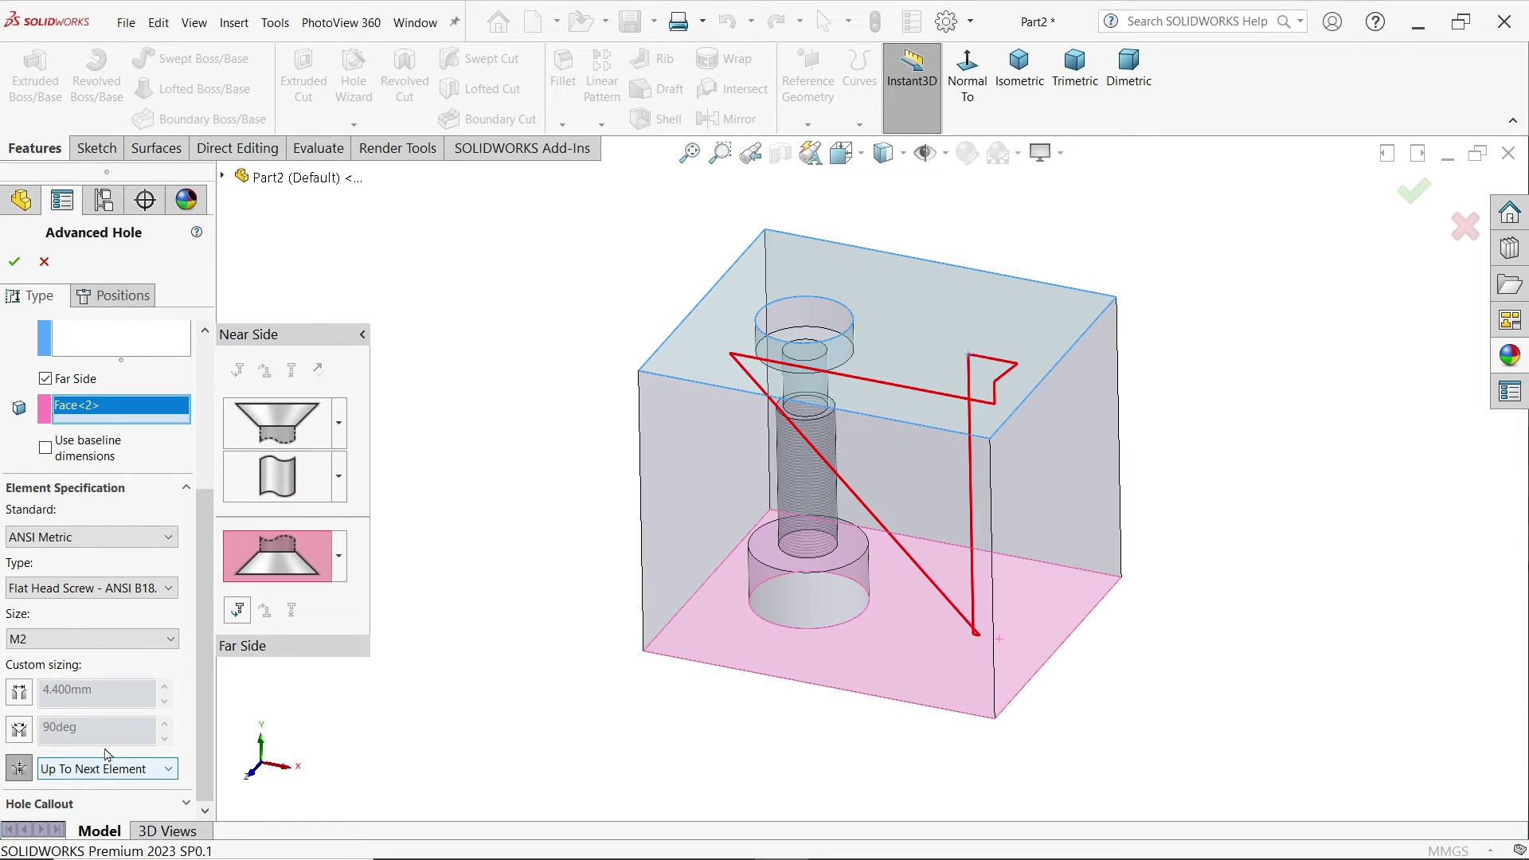
click(121, 639)
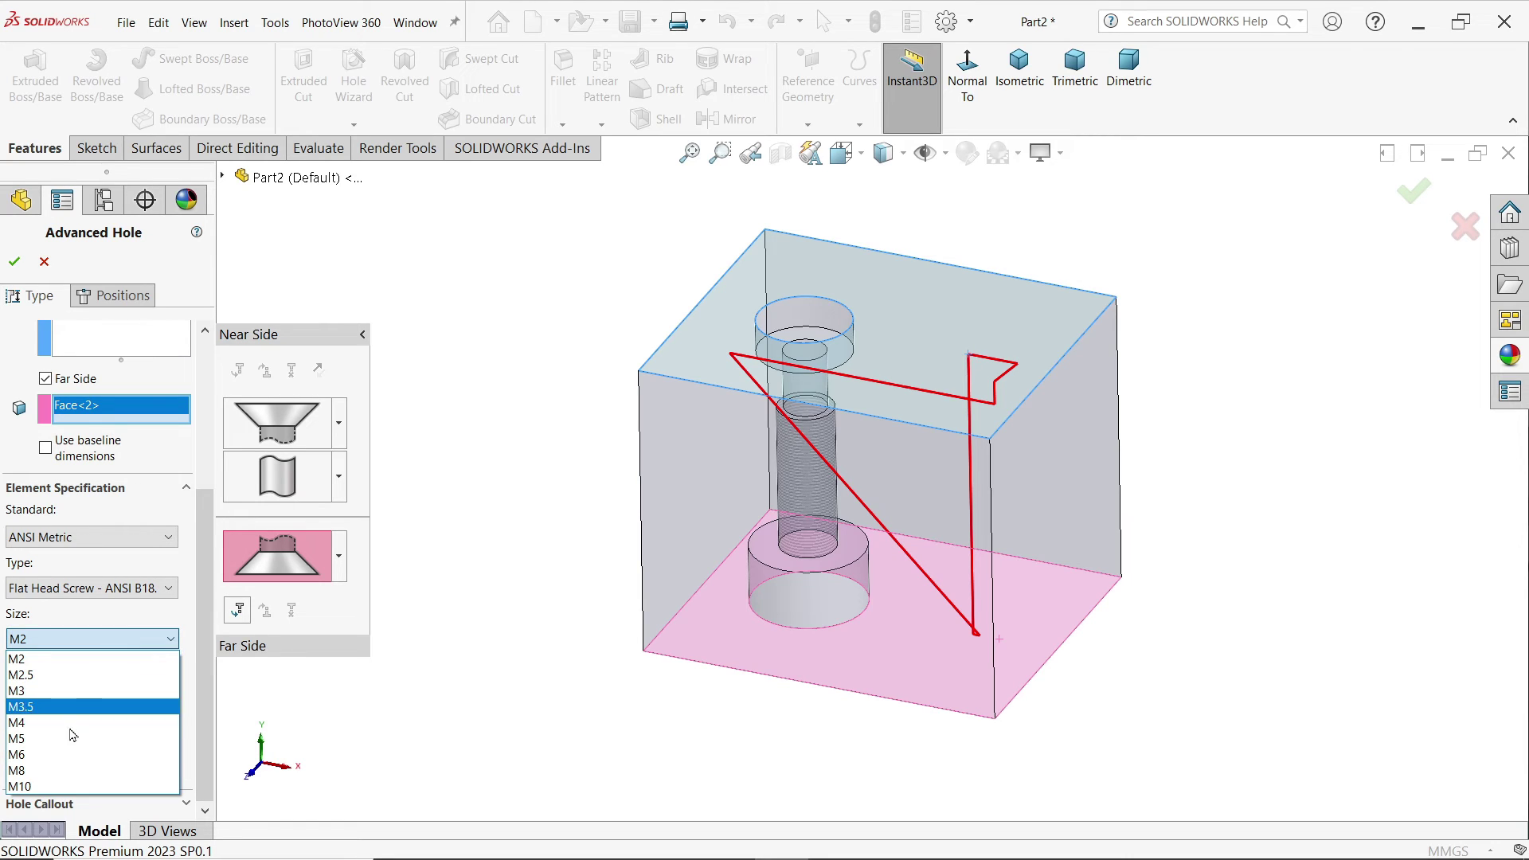
click(141, 596)
click(140, 594)
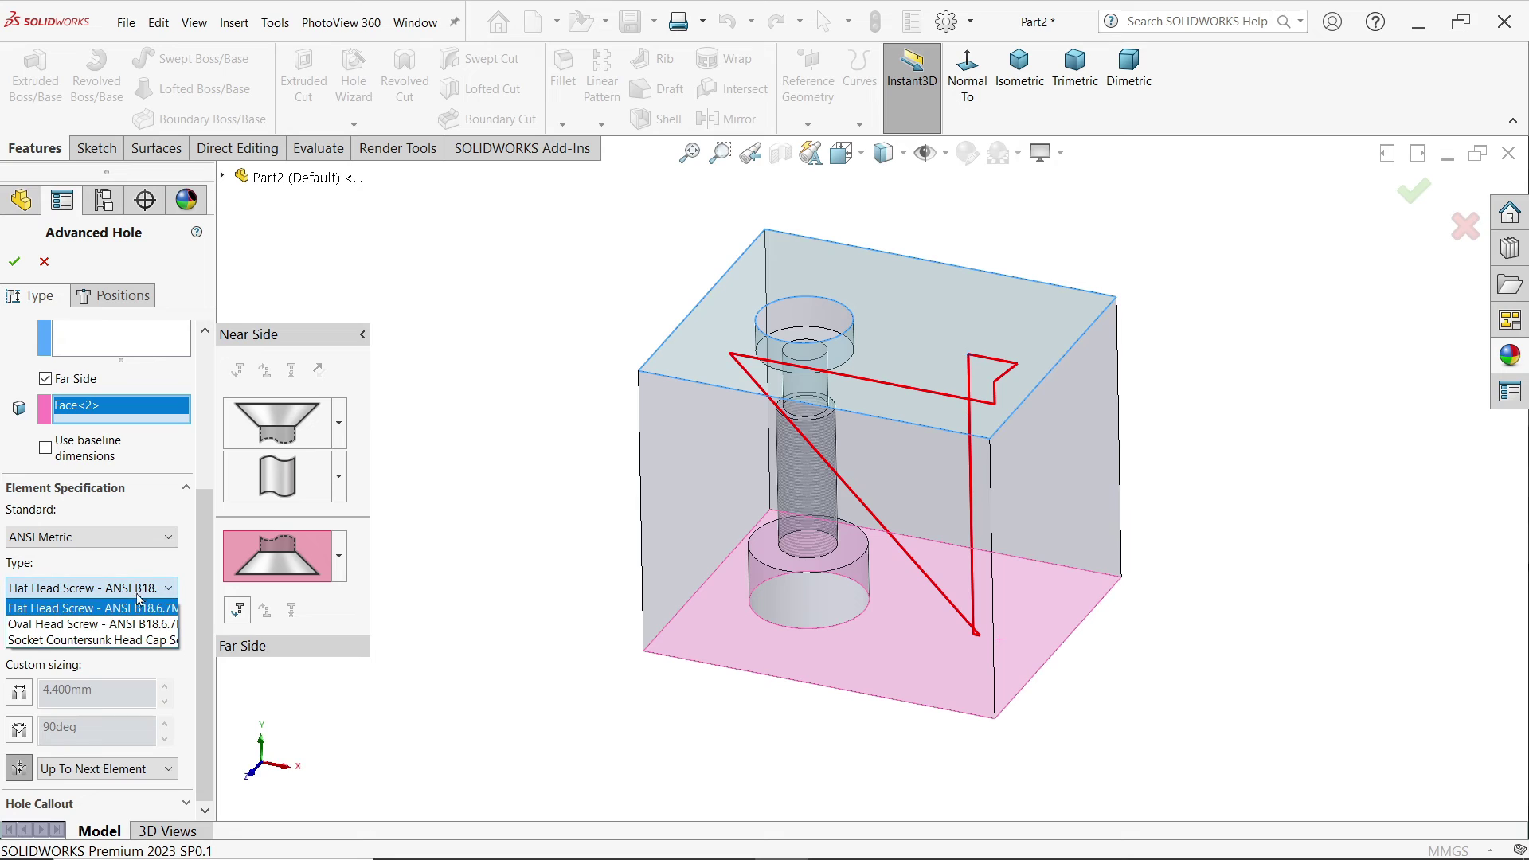
click(75, 641)
click(147, 642)
click(57, 772)
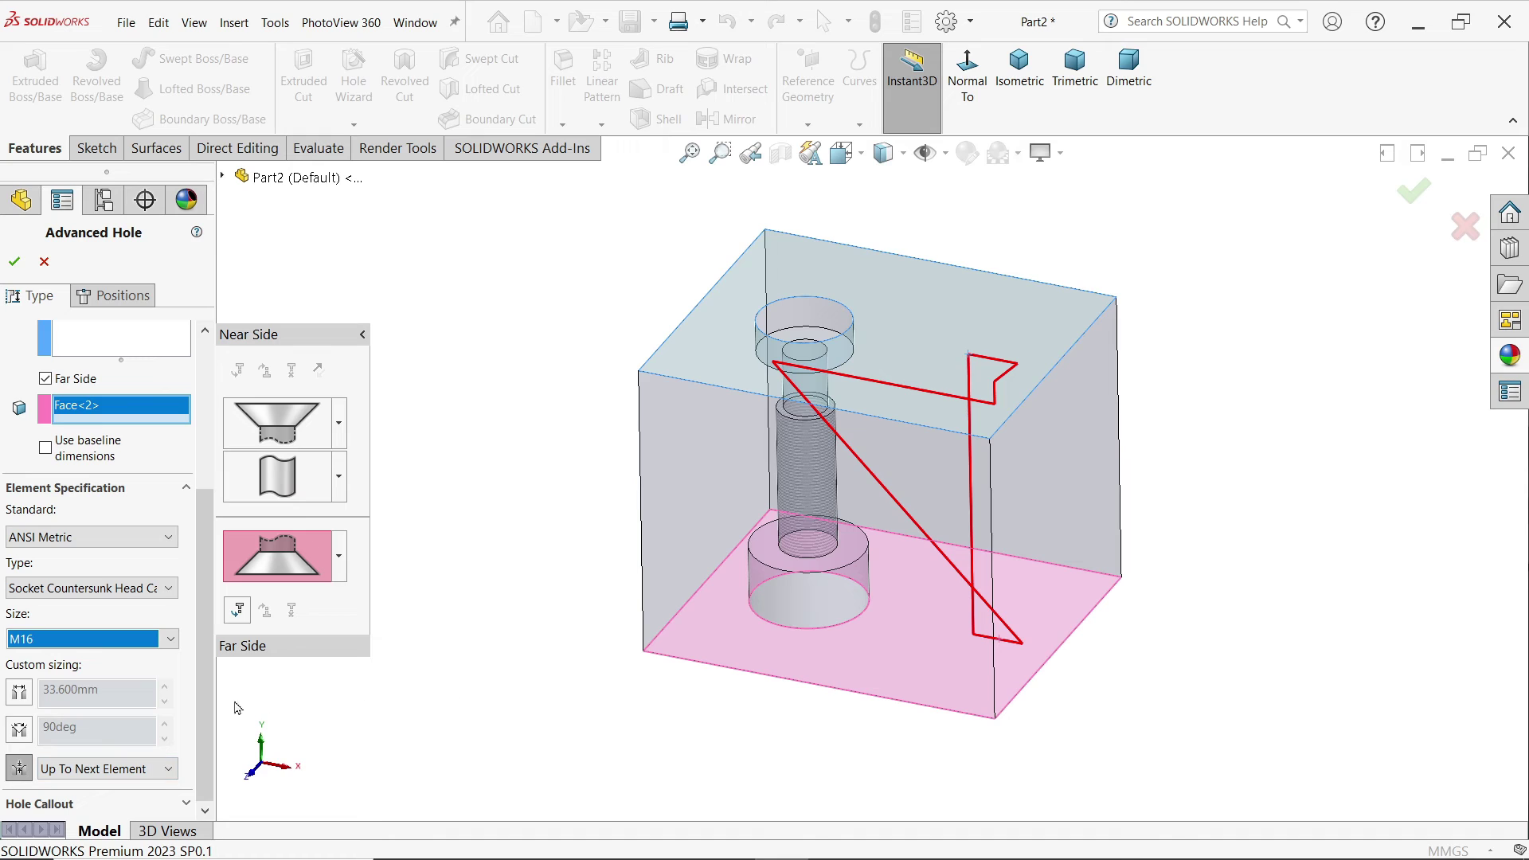
click(205, 734)
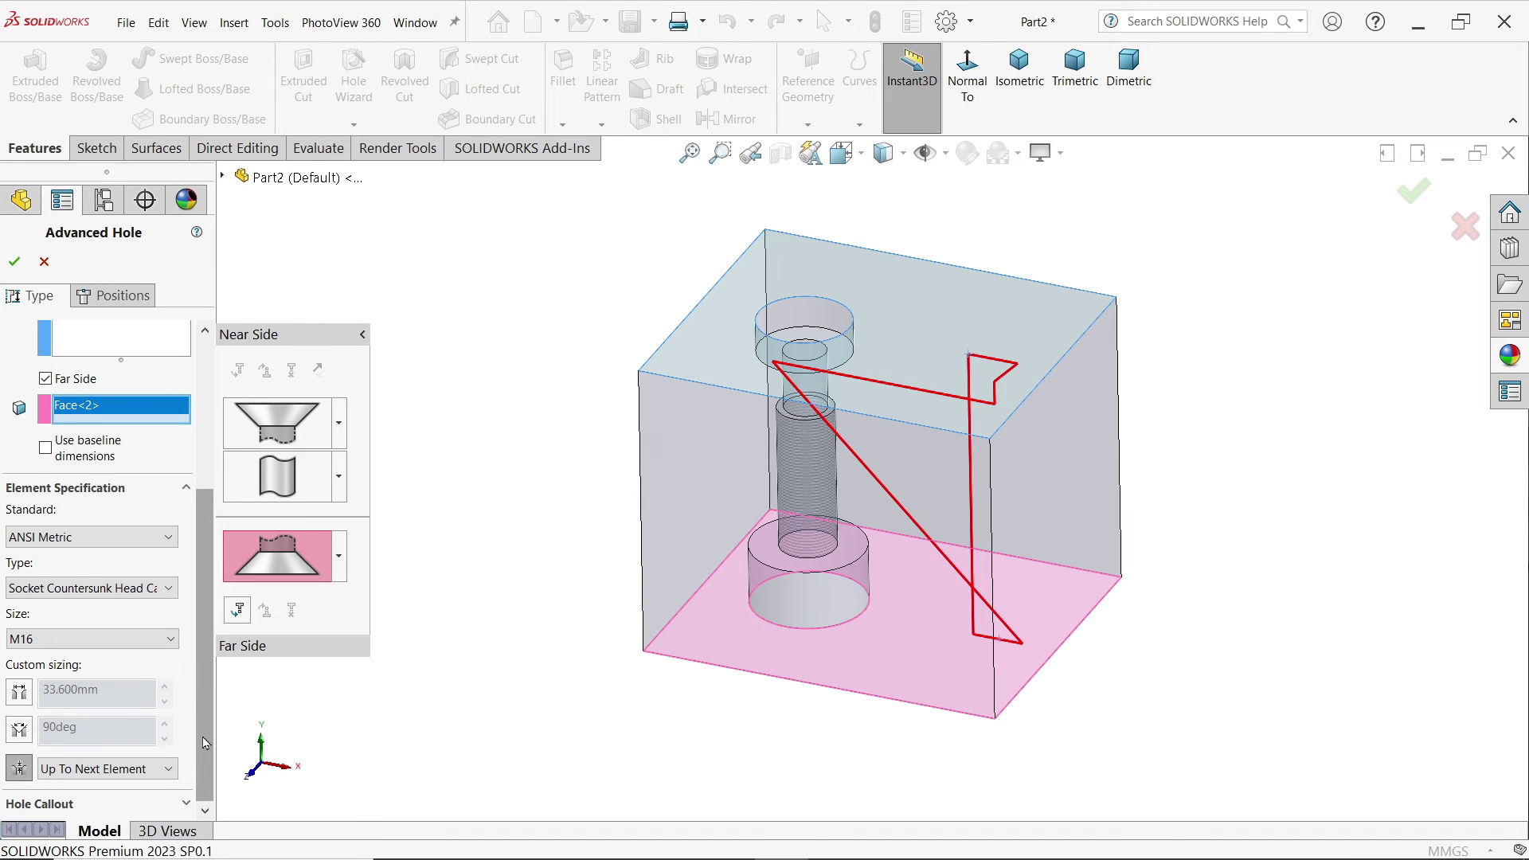
click(117, 778)
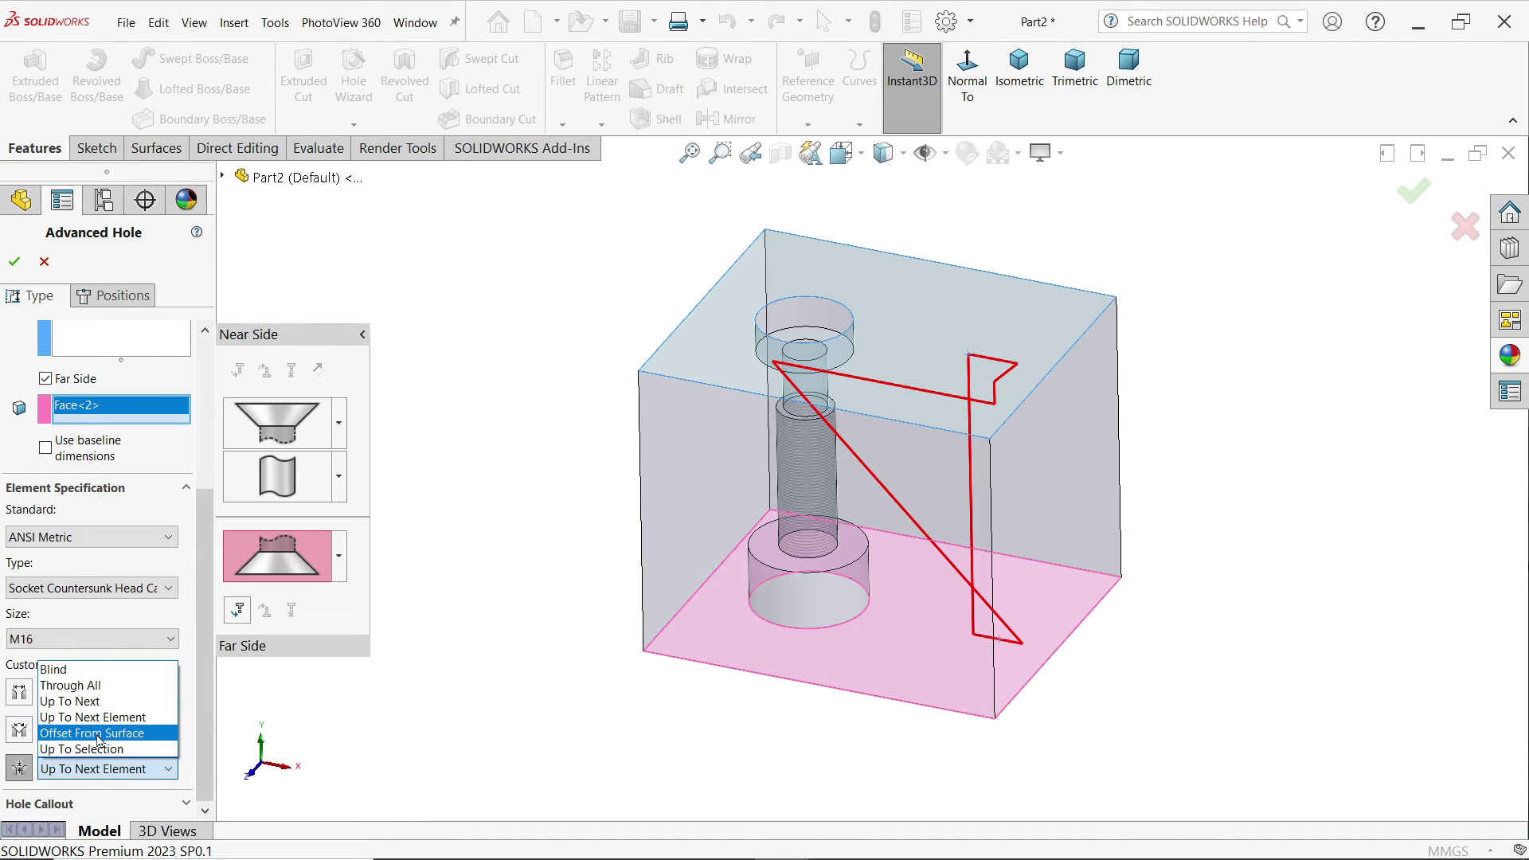
click(99, 676)
drag(114, 792, 30, 794)
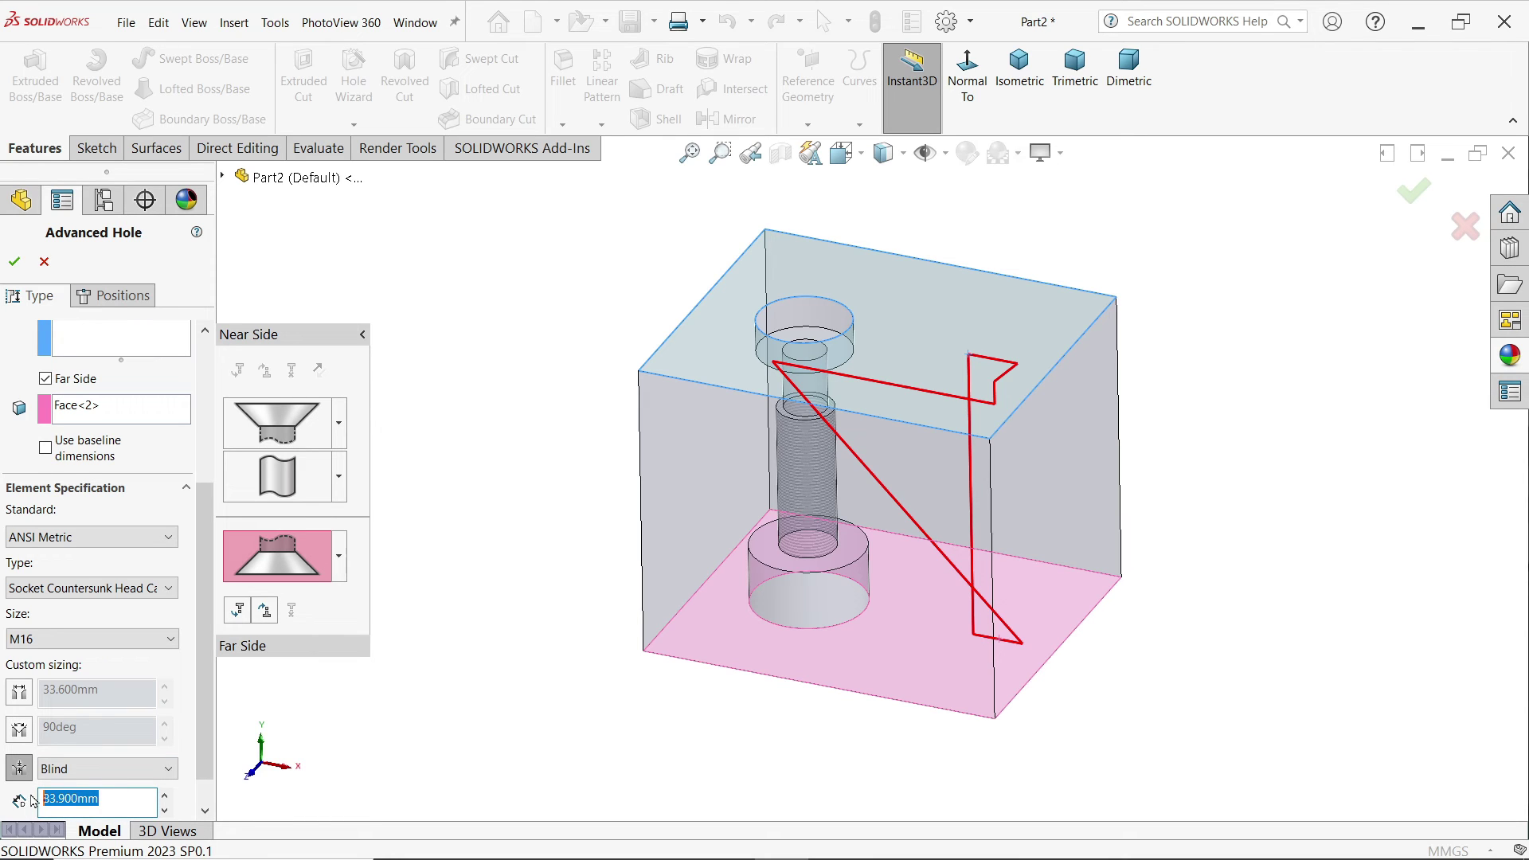
key(Return)
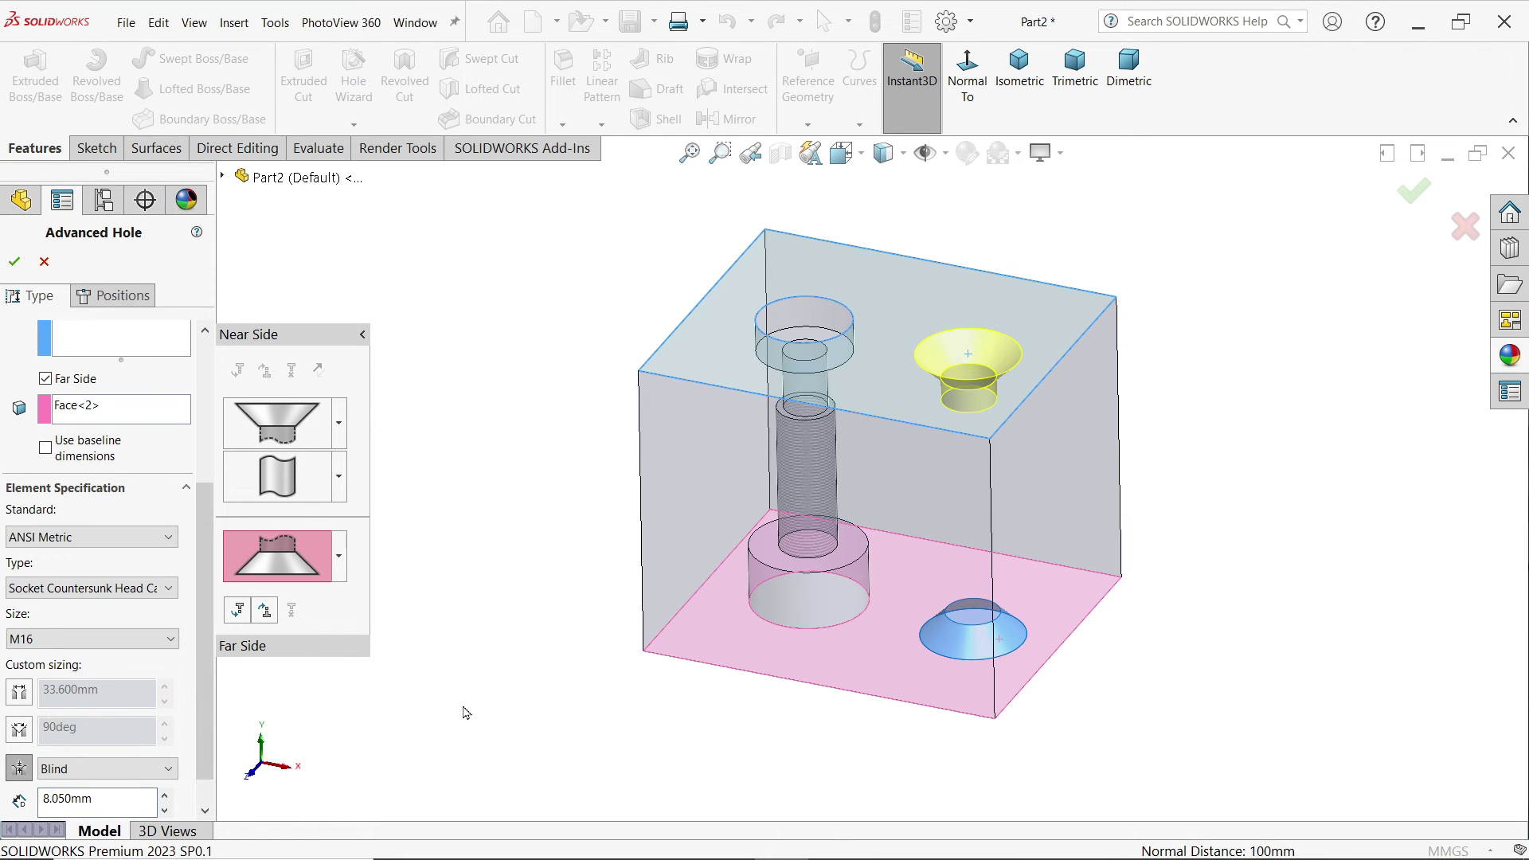
middle_drag(997, 580, 557, 563)
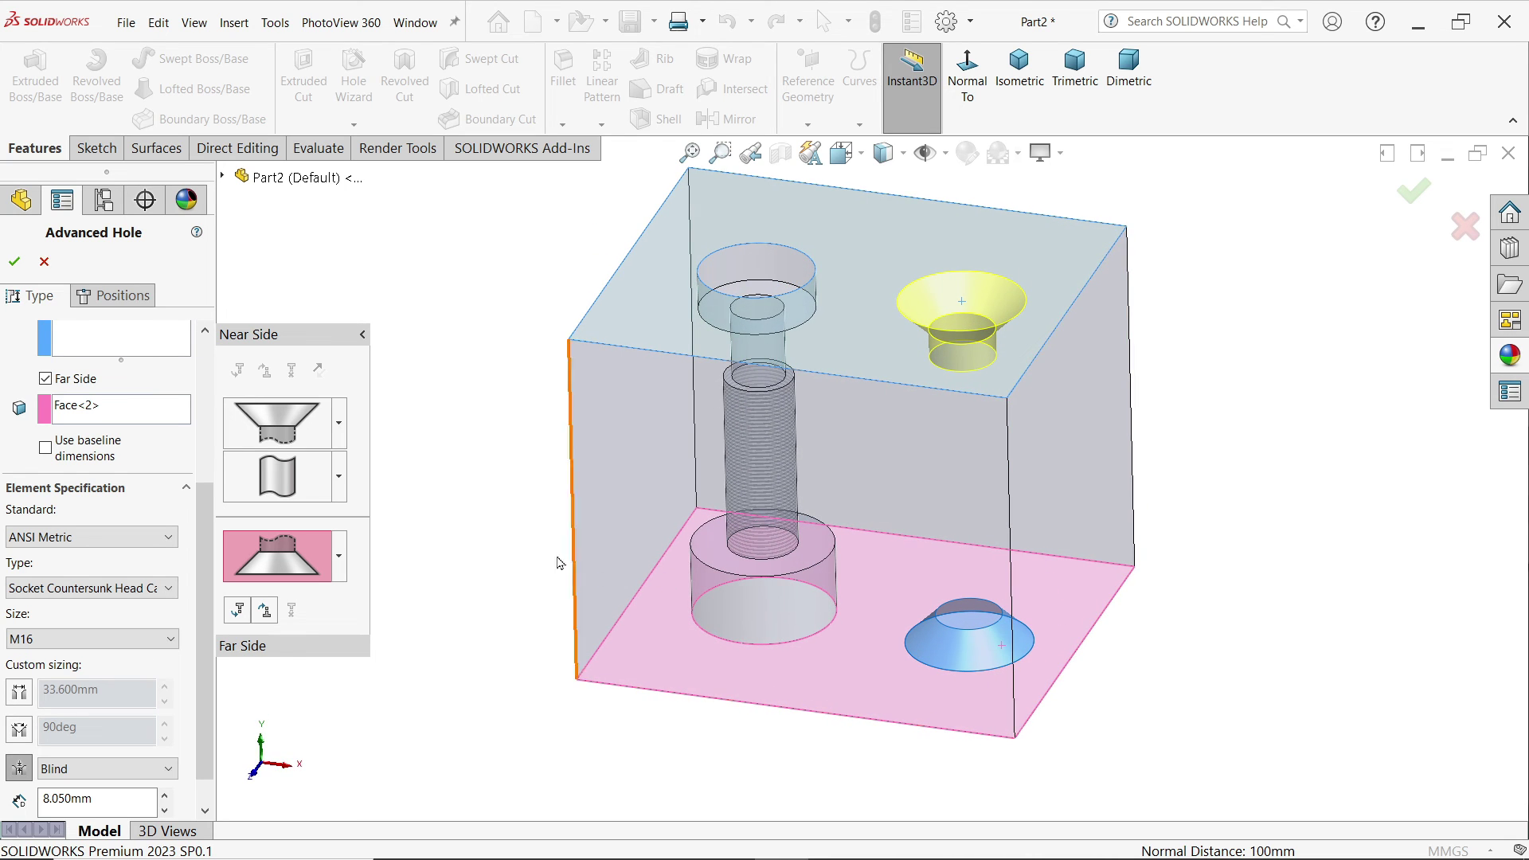
Run the Ø17.5 drill shaft Up To Next Element and proceed to Hole Position.
click(265, 481)
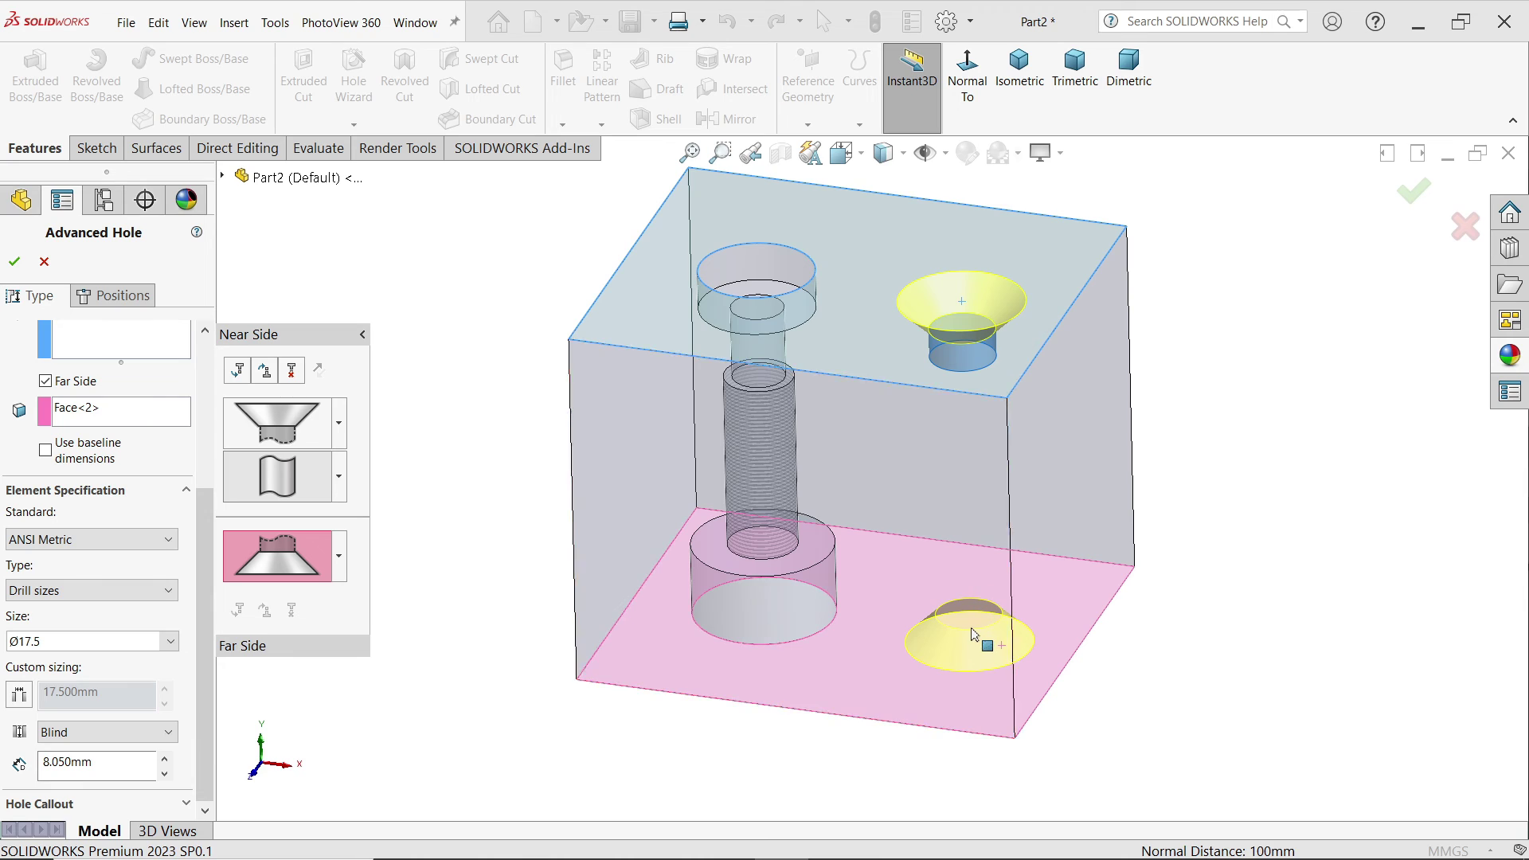
click(76, 733)
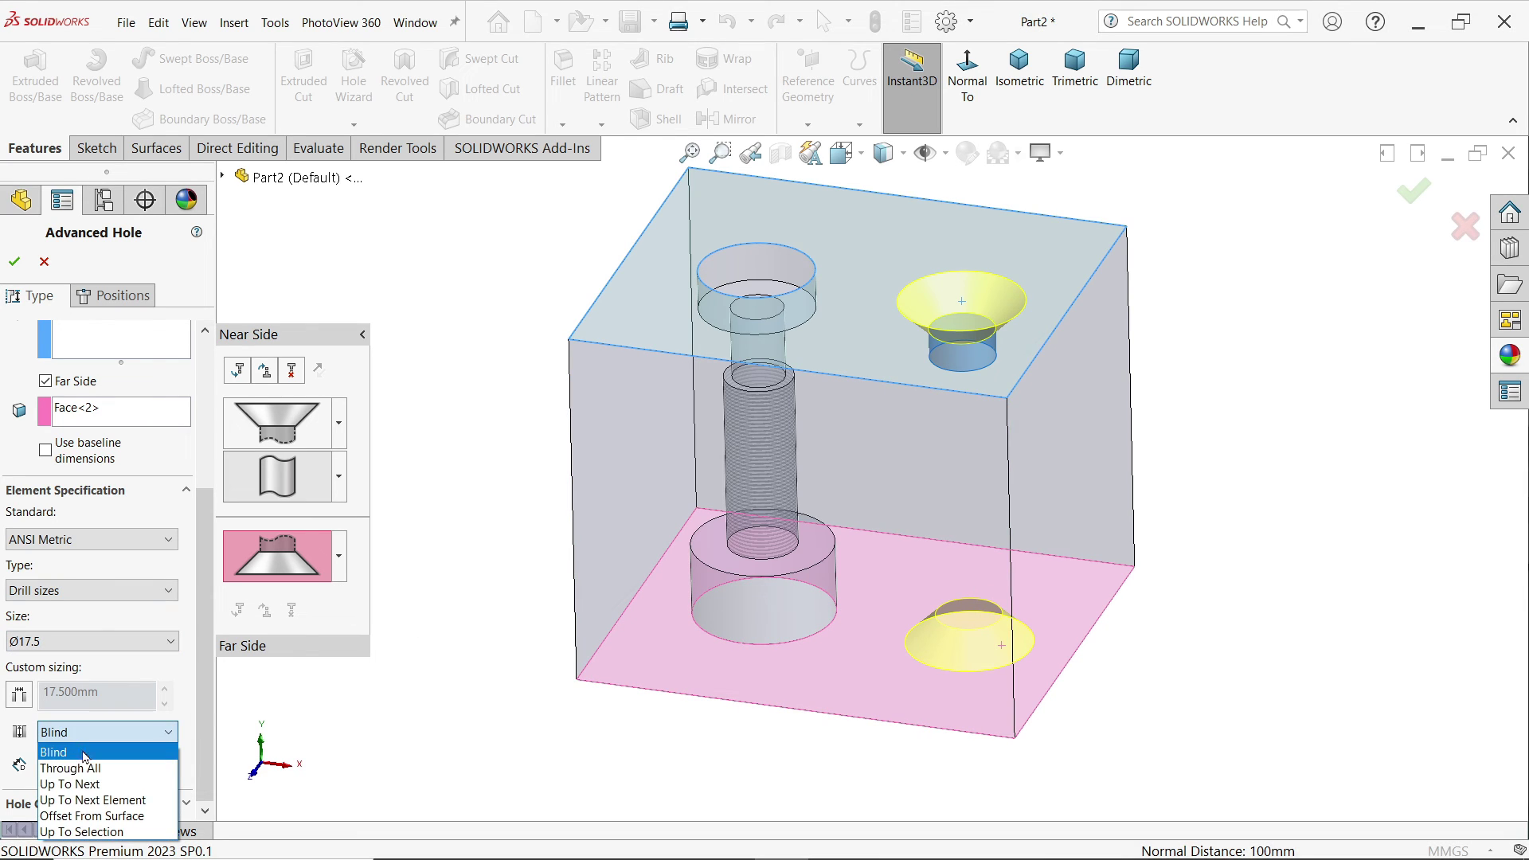
click(147, 801)
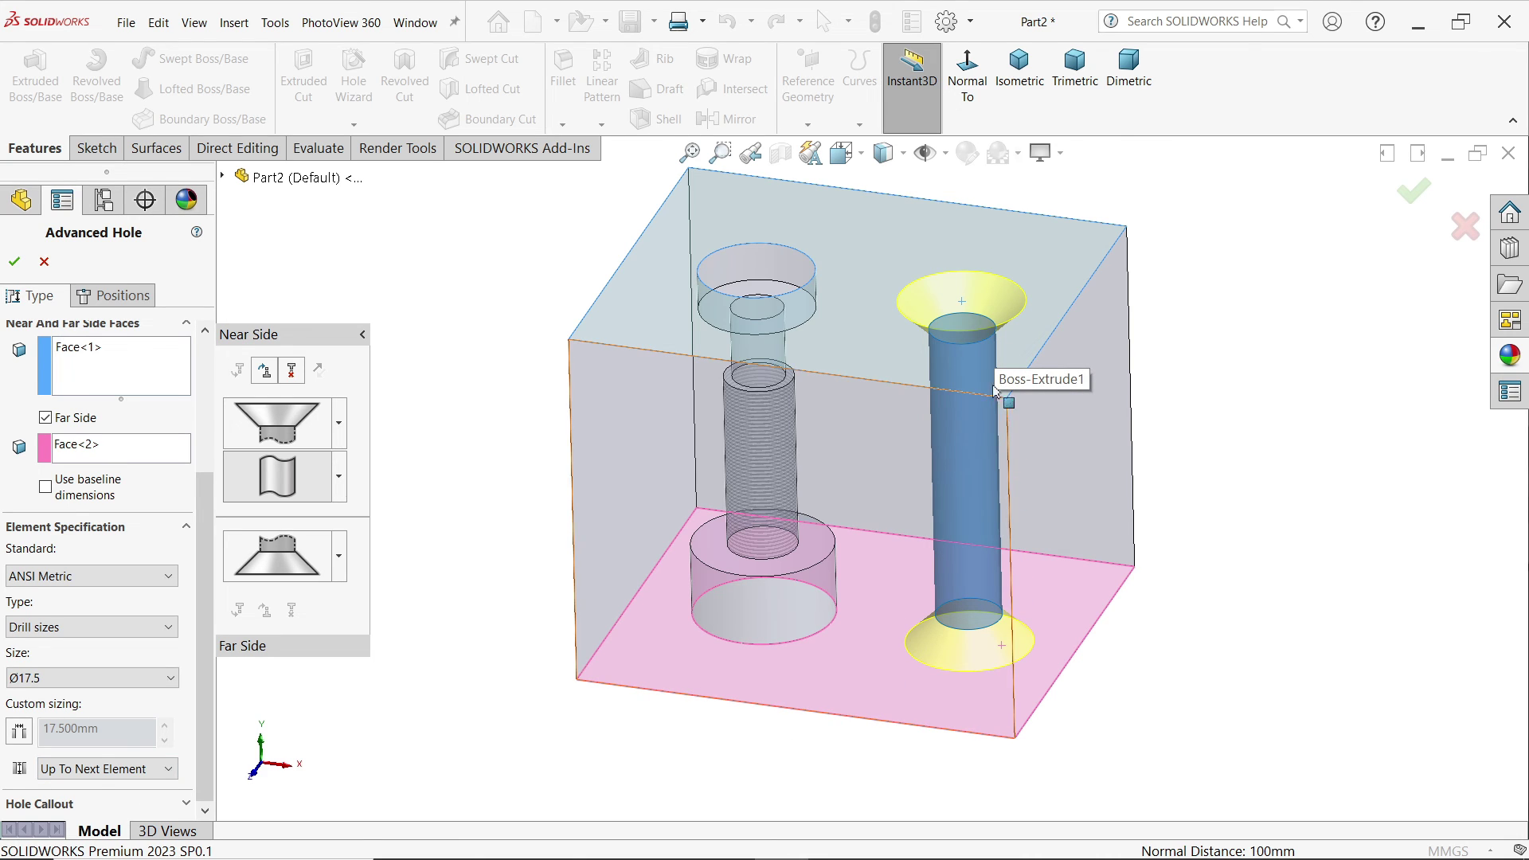
click(16, 264)
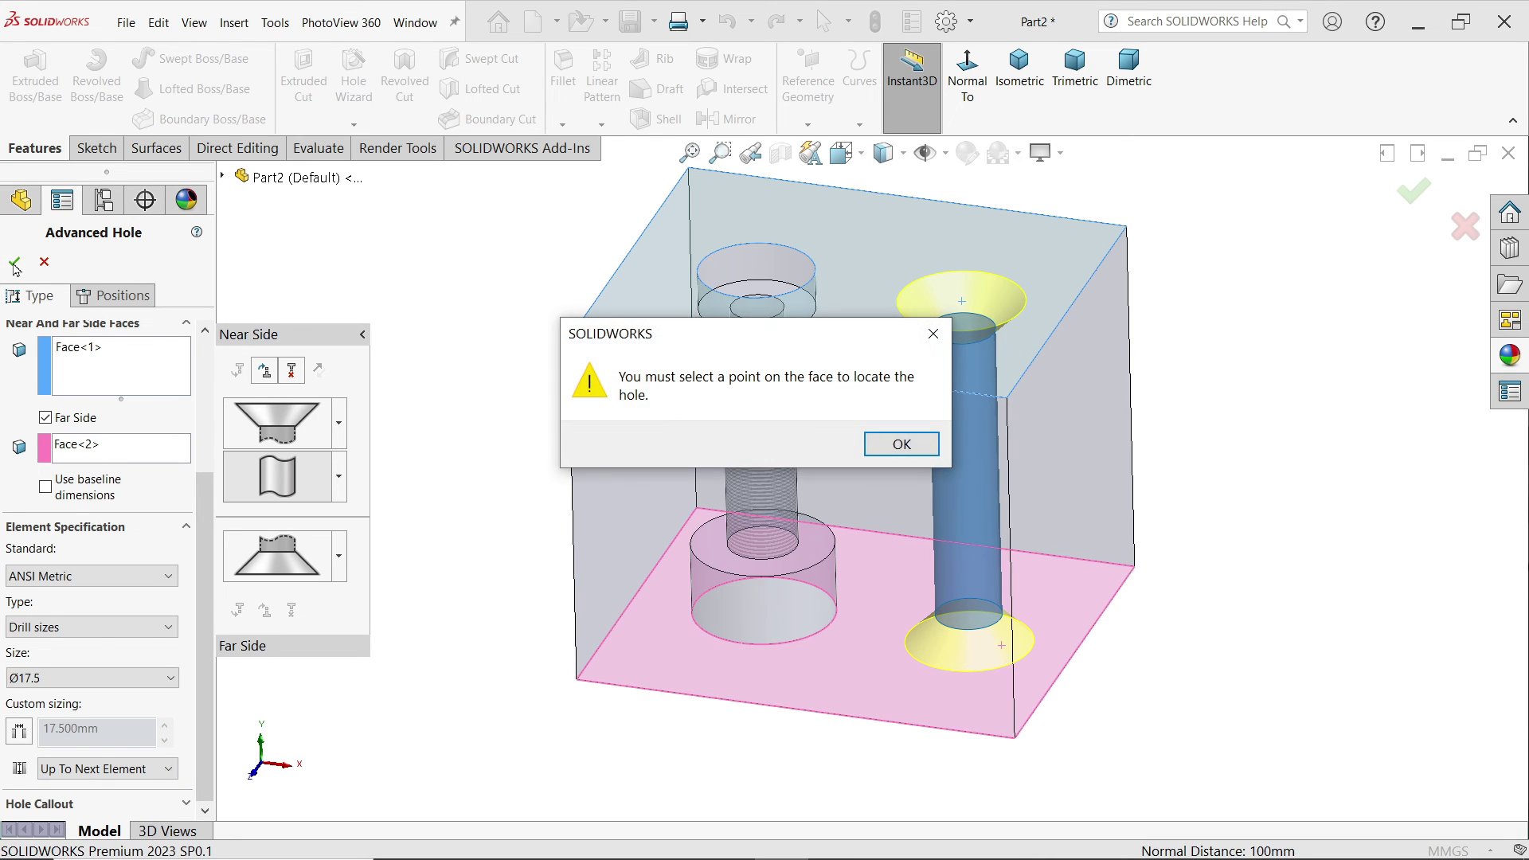
click(901, 448)
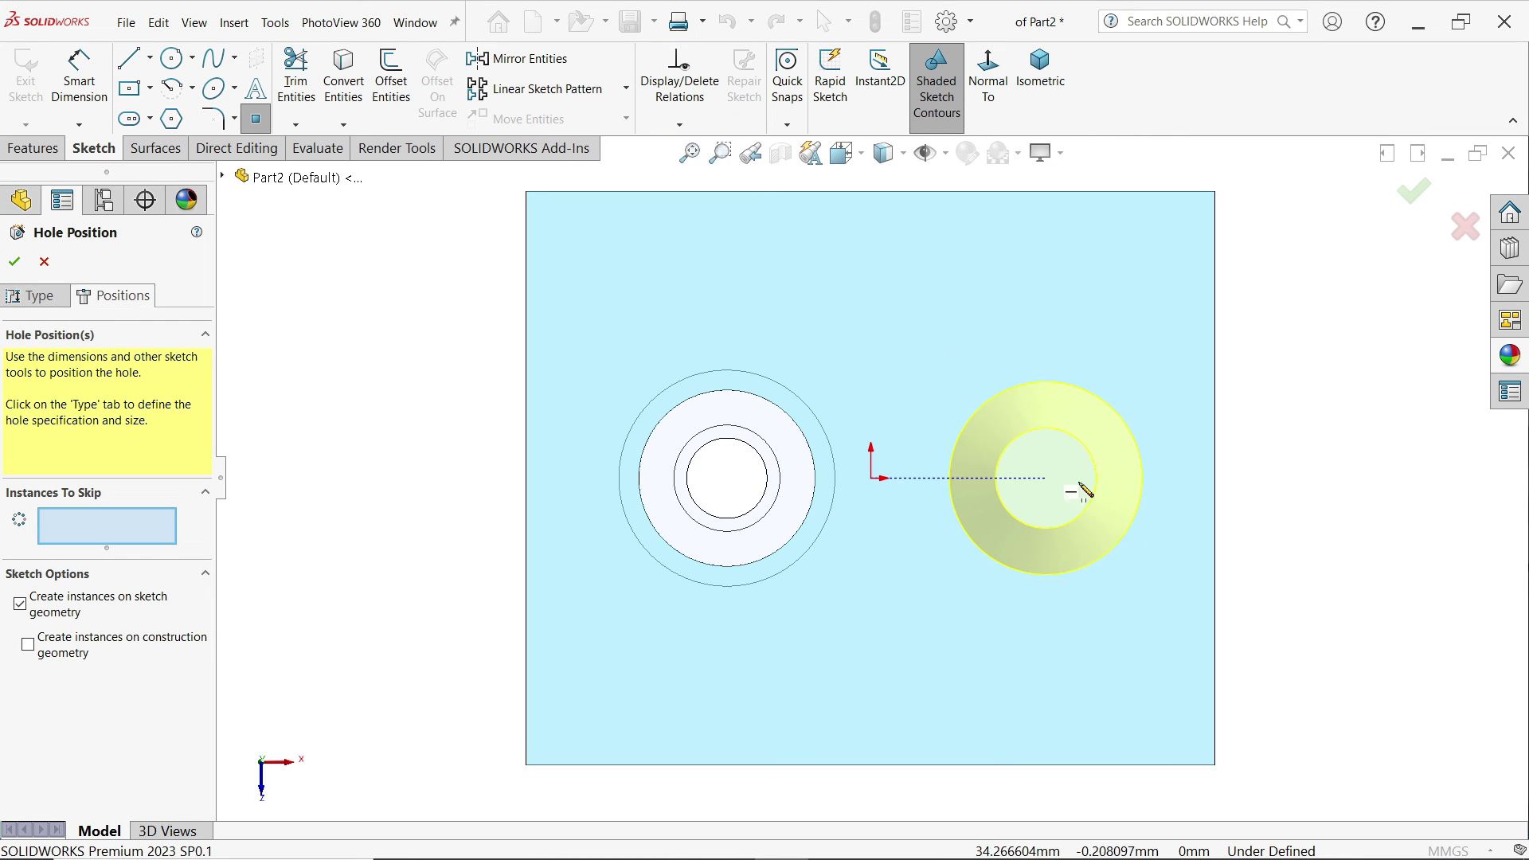
Place the through hole's centre and dimension it 30 mm from the right edge.
click(1034, 478)
key(d)
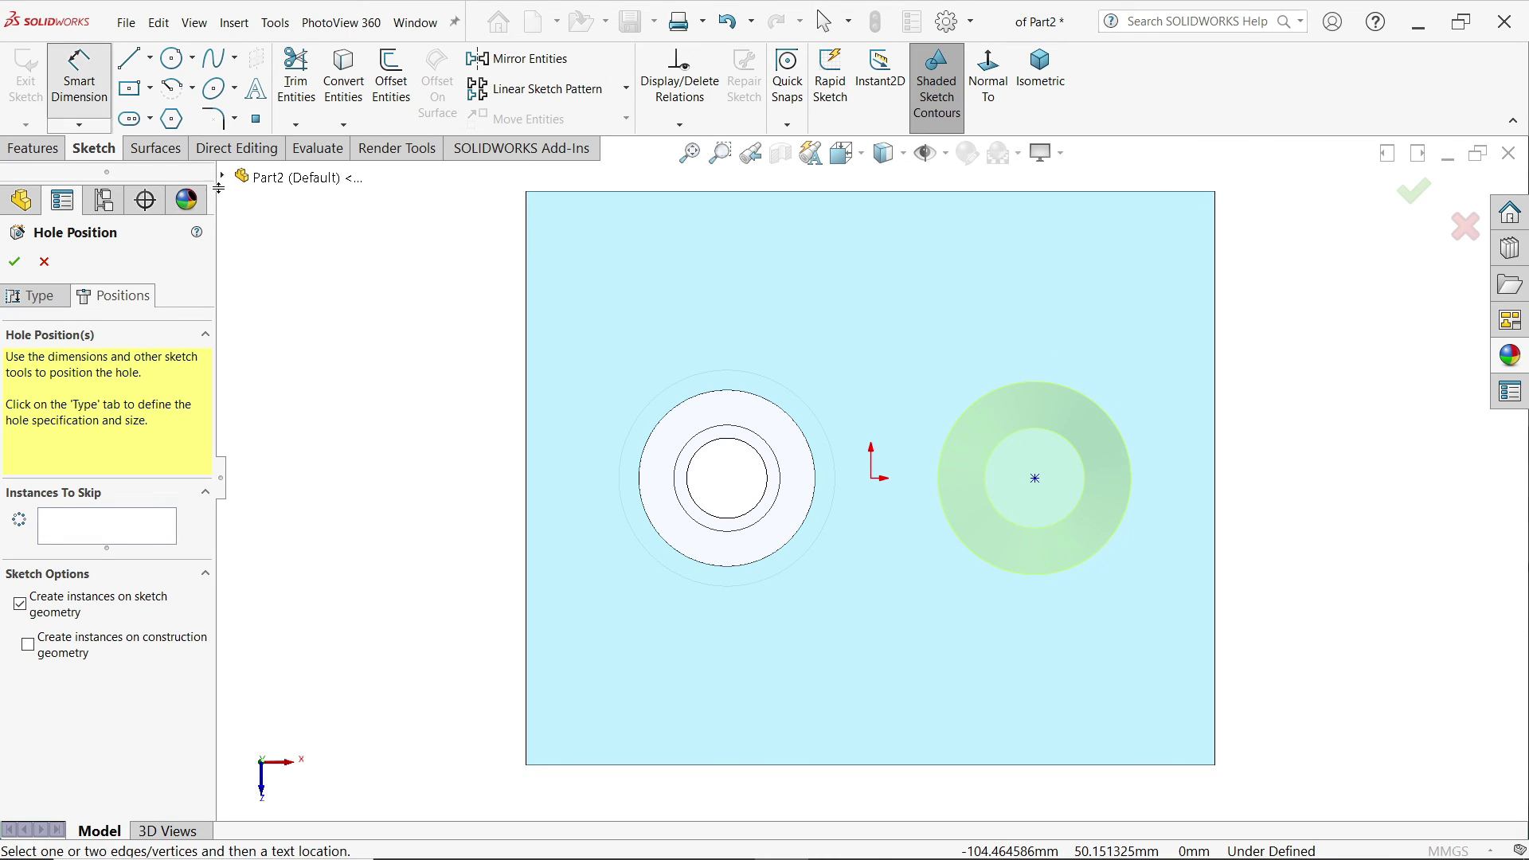
click(1036, 480)
click(1216, 490)
click(1129, 358)
key(Escape)
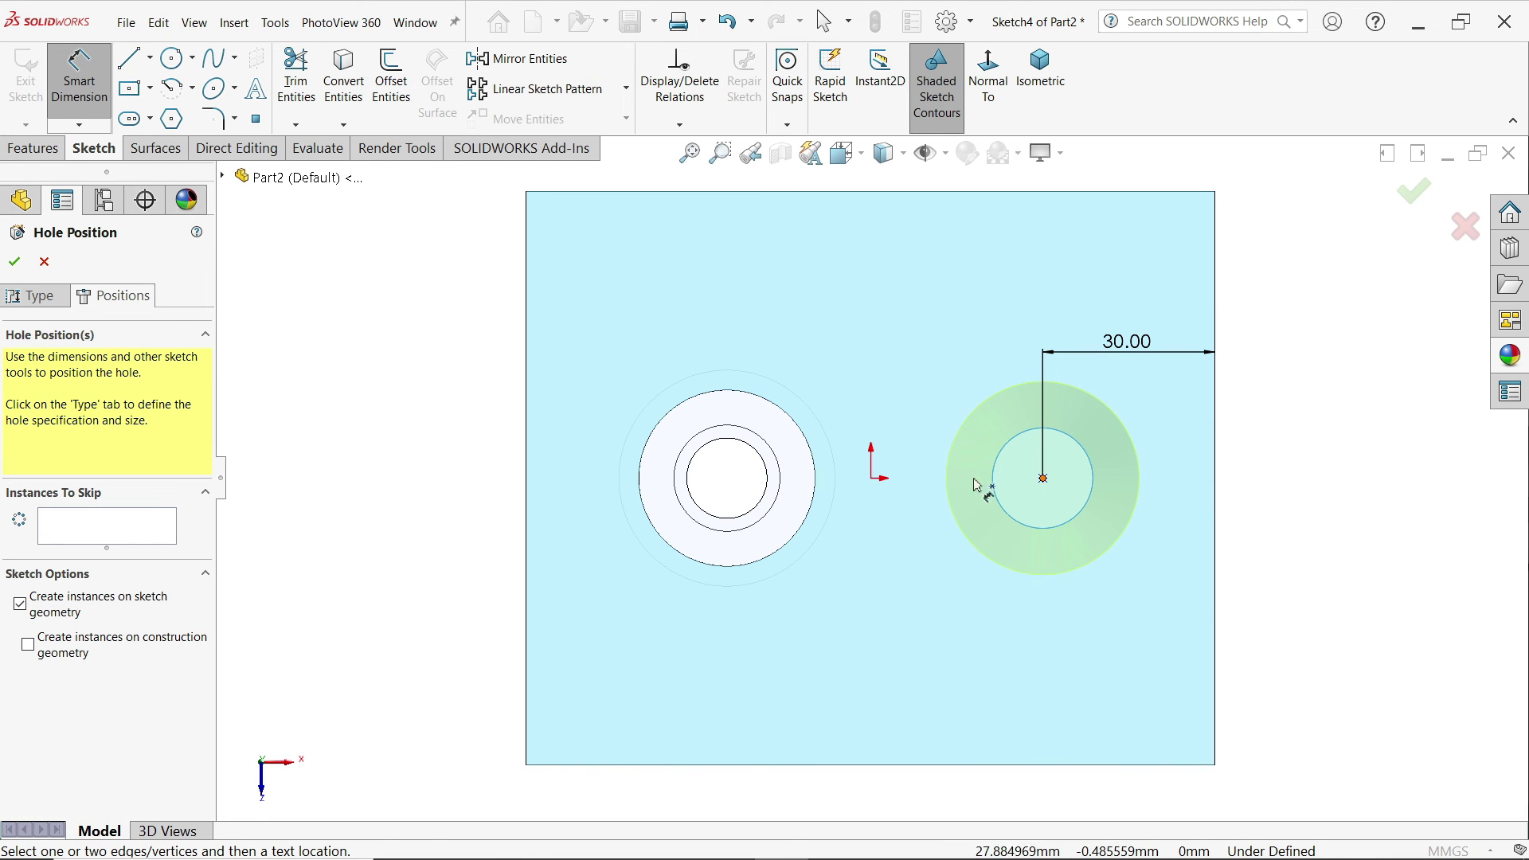
key(Escape)
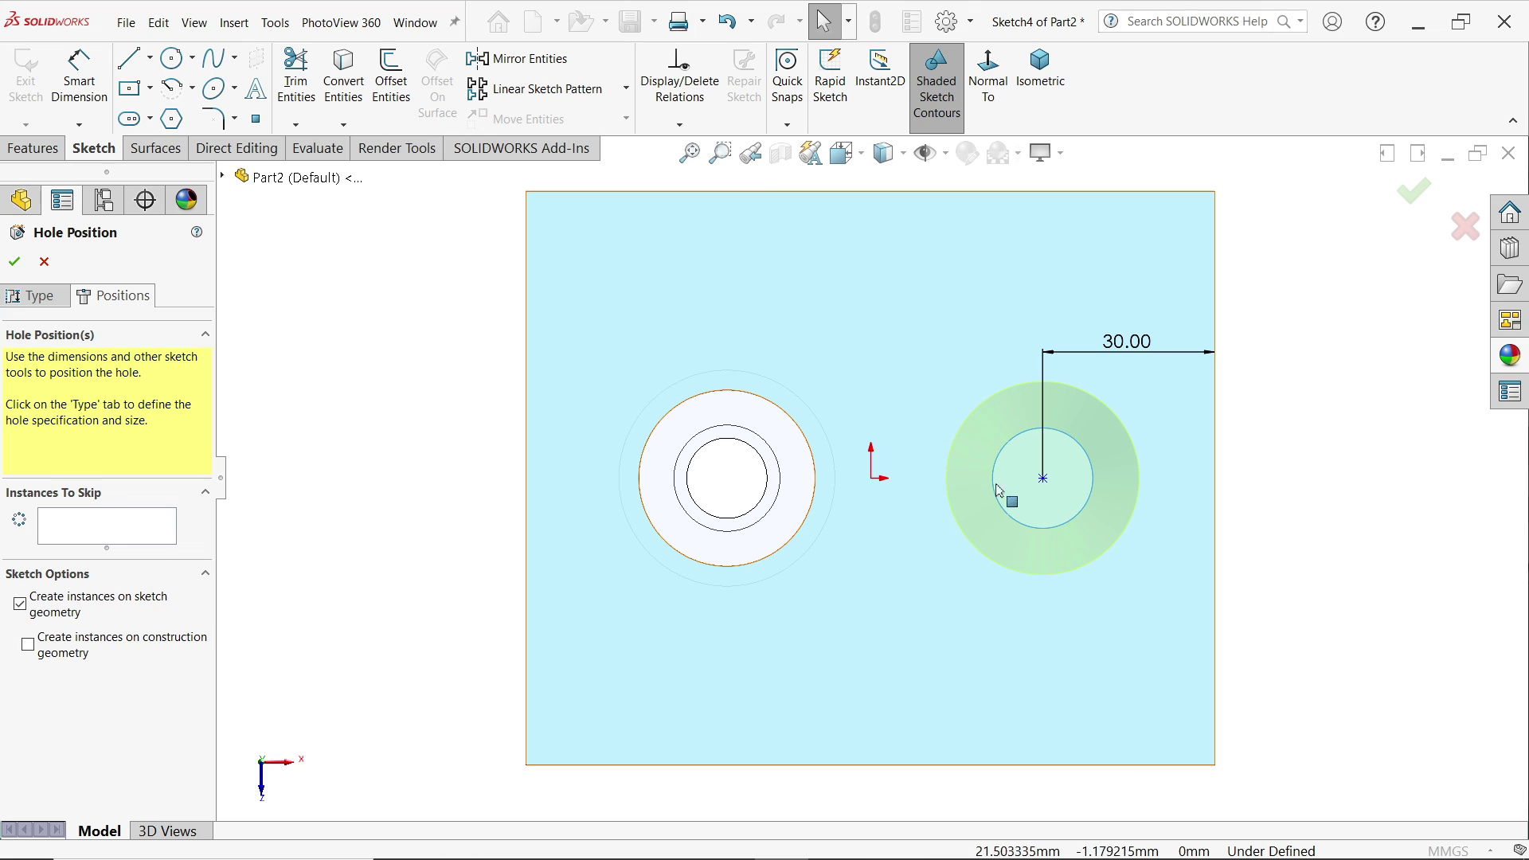
Make the hole centre horizontal with the origin and create AdvancedHole2.
click(1043, 478)
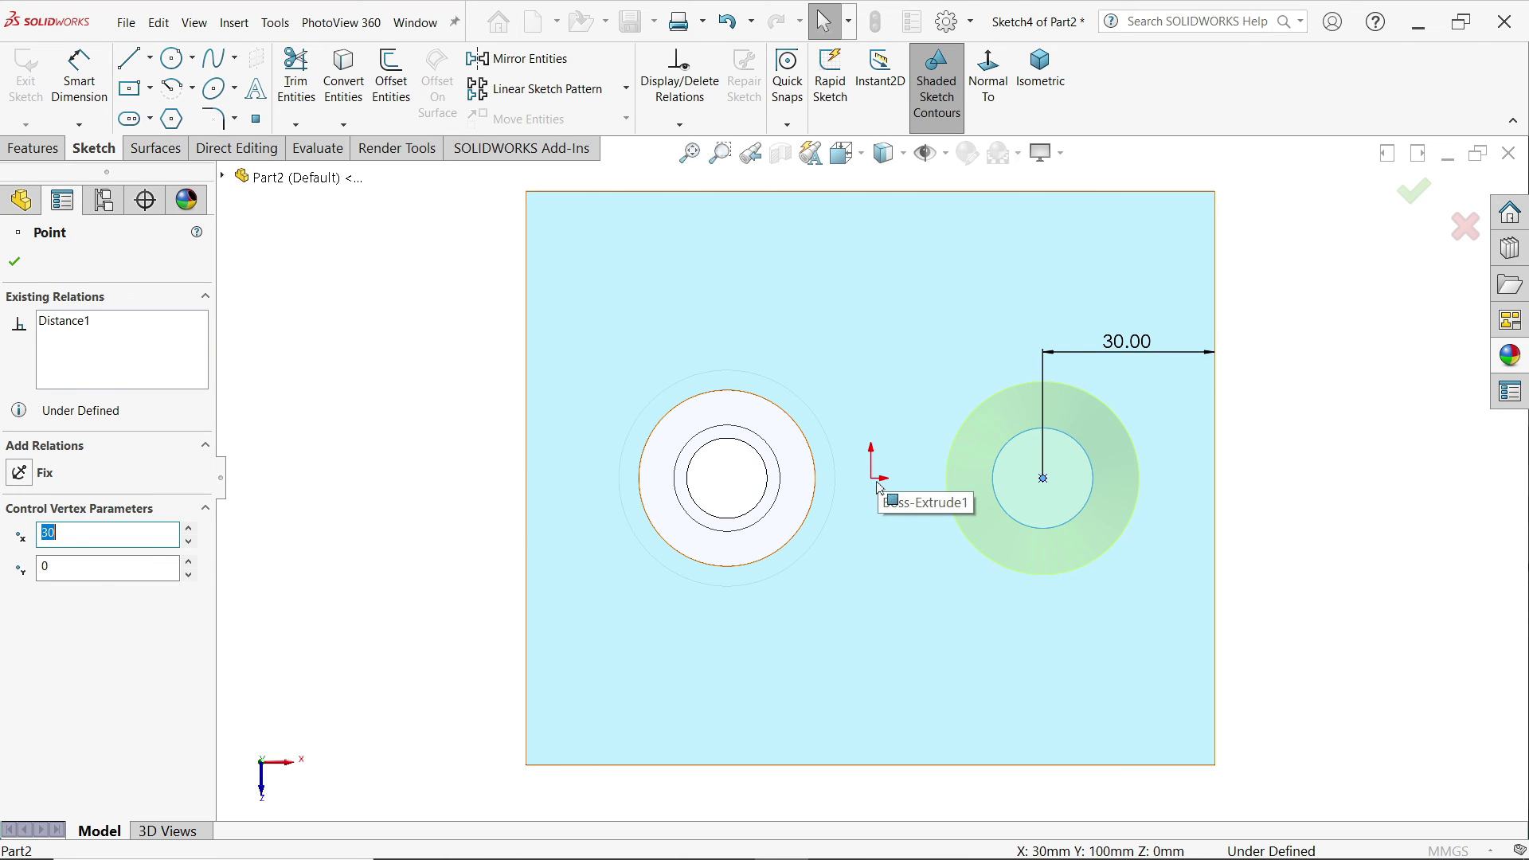
key(Escape)
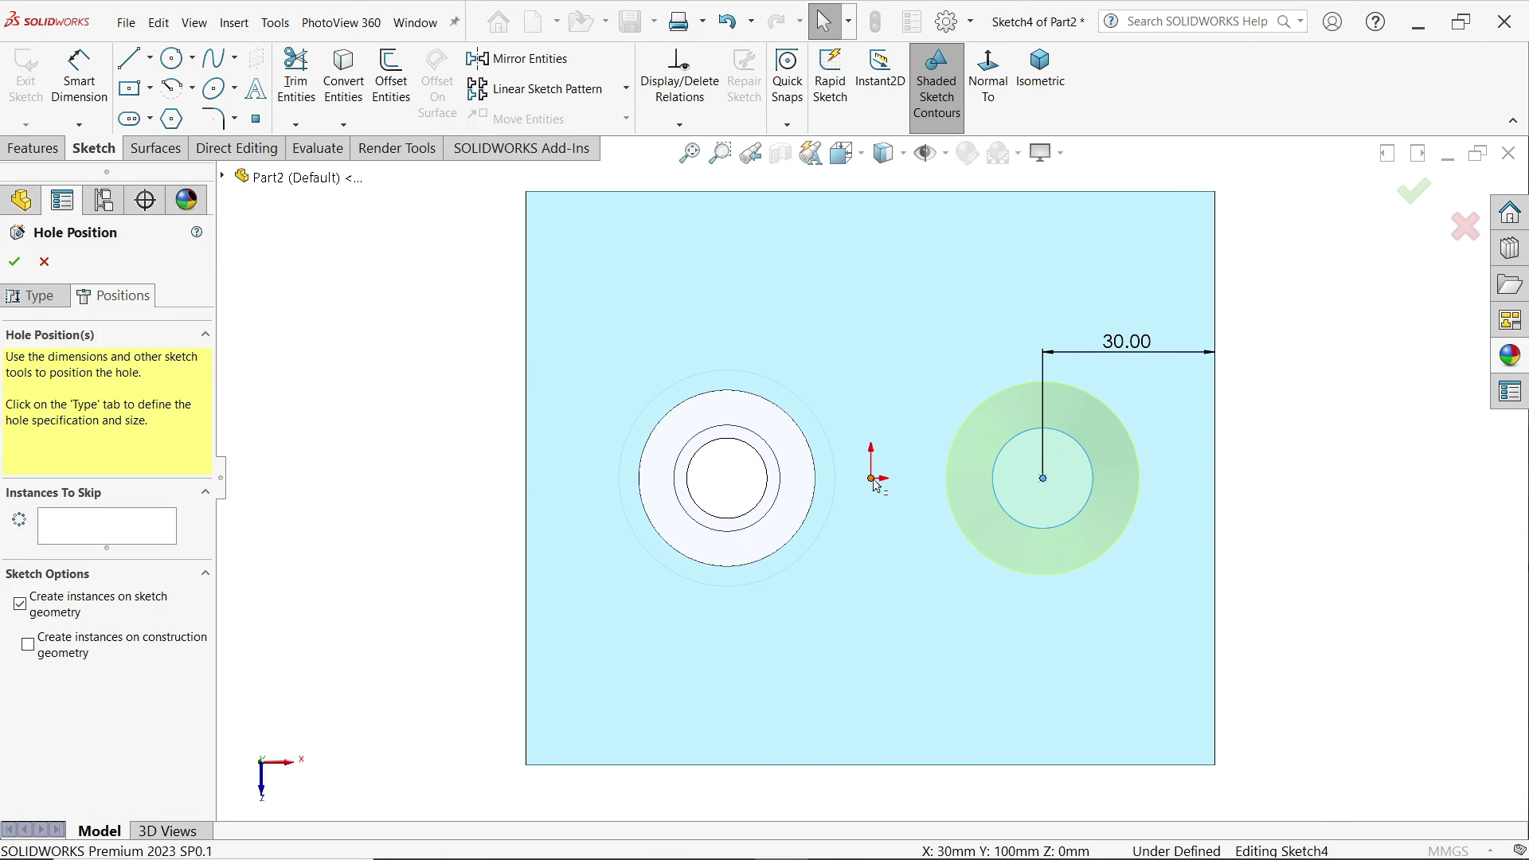
ctrl+click(876, 479)
click(928, 410)
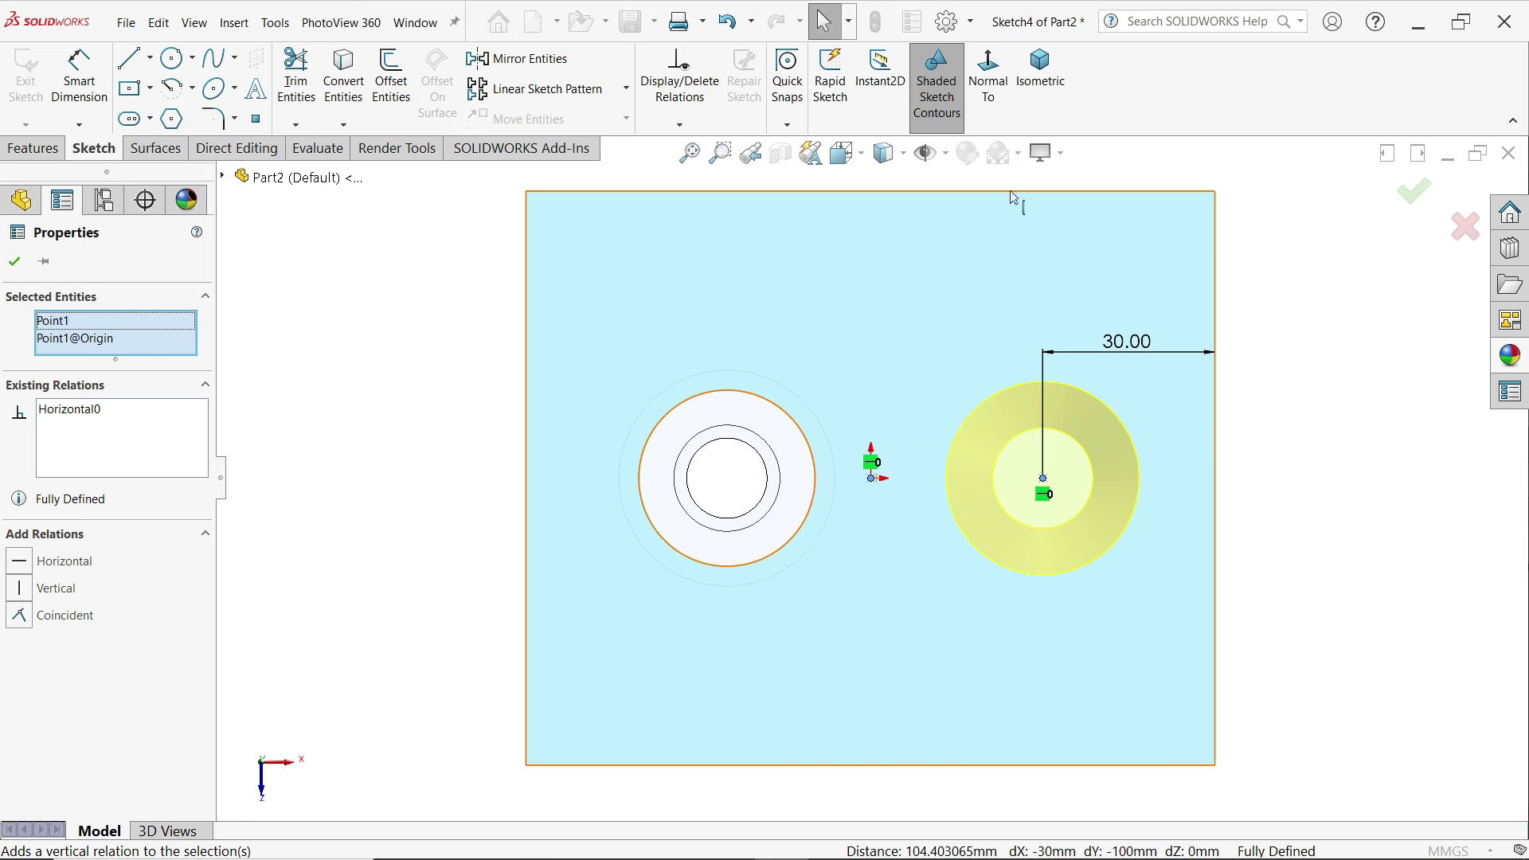
click(1056, 81)
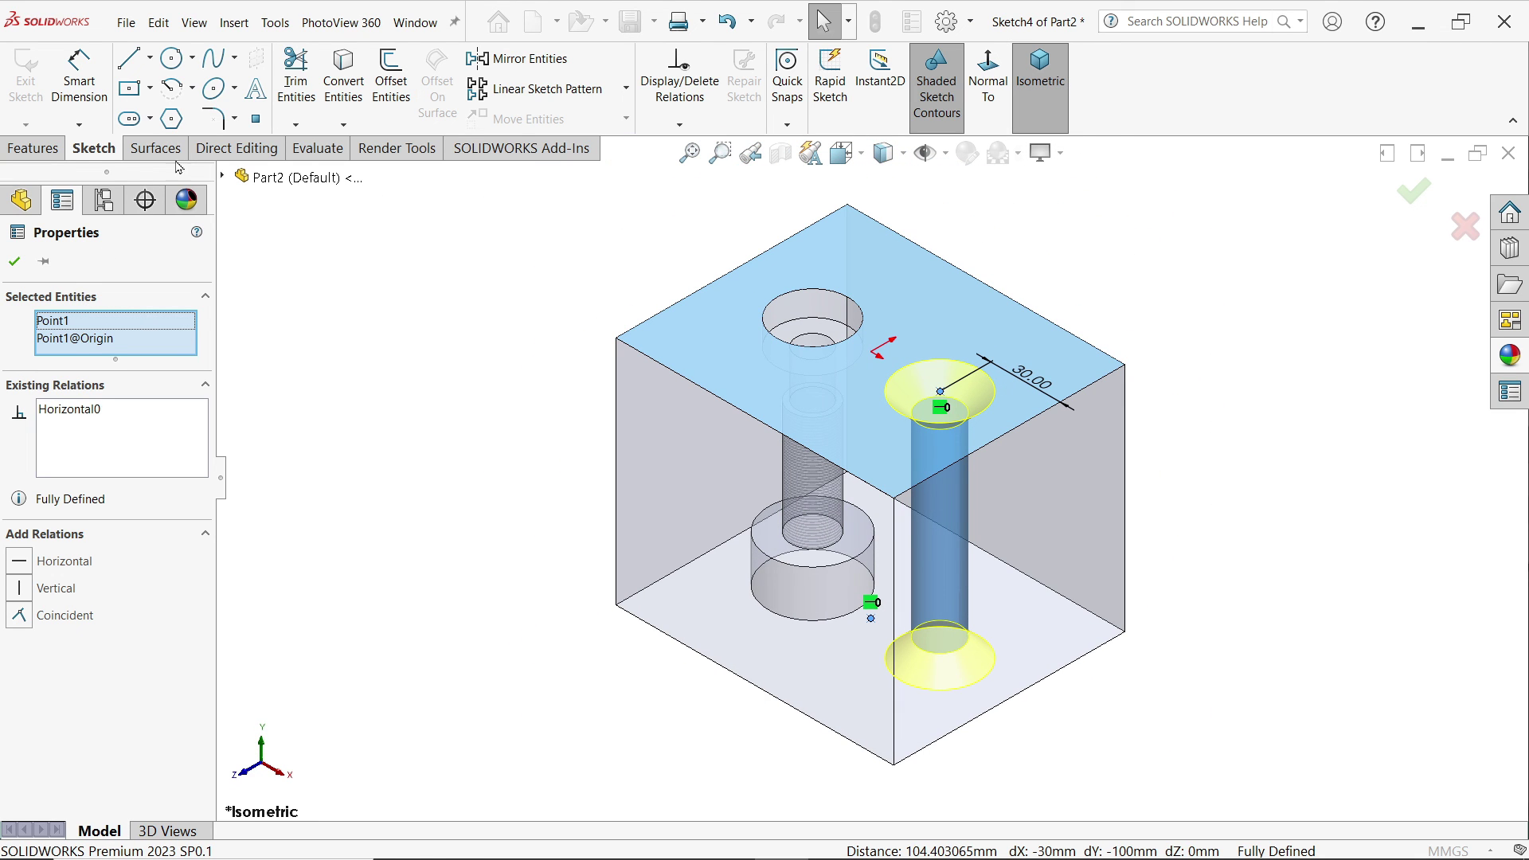
click(39, 151)
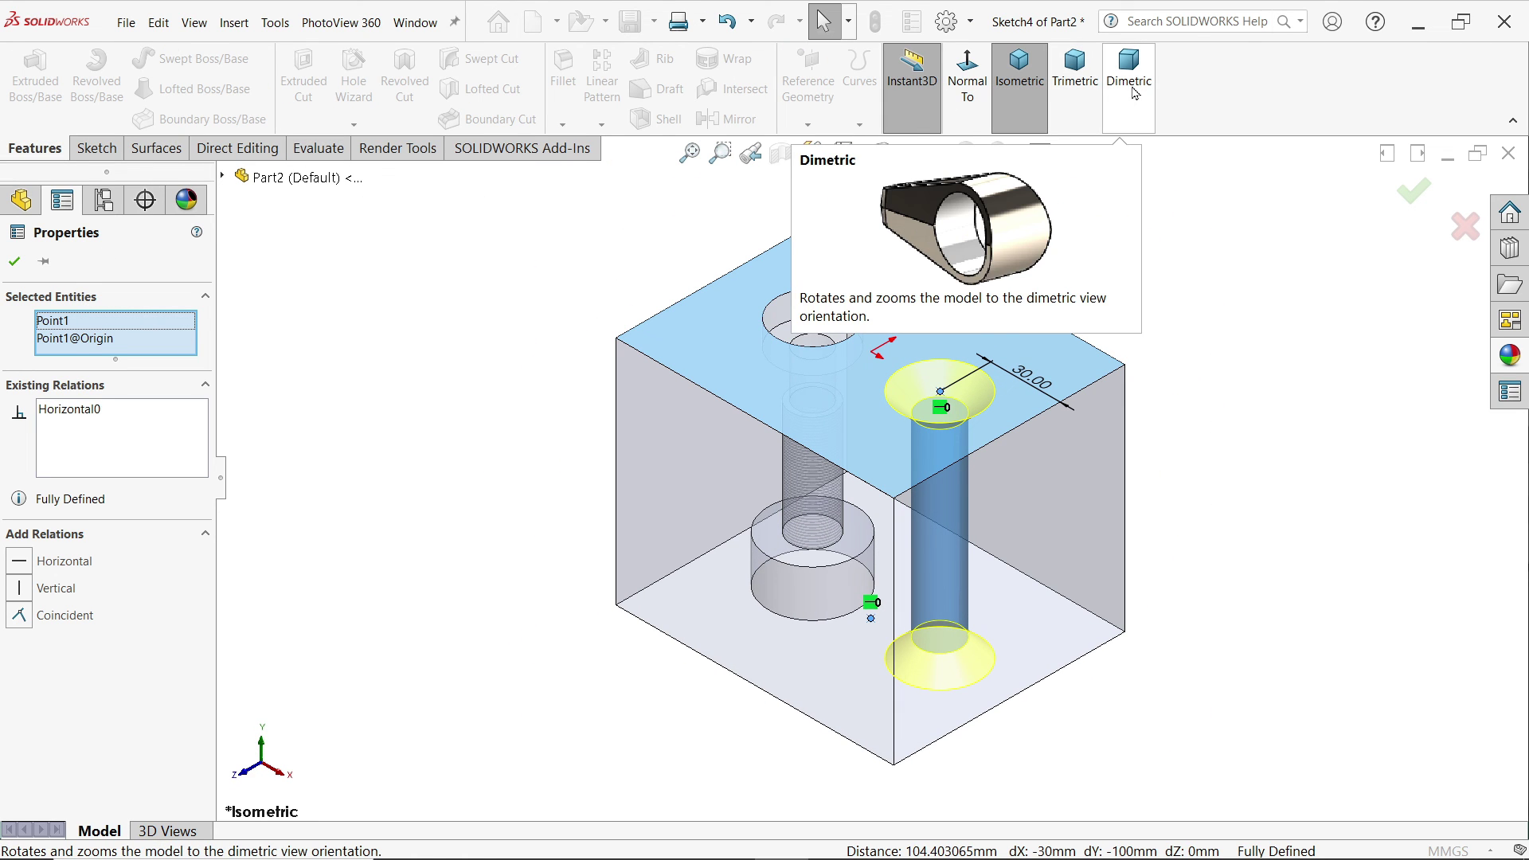
click(1133, 87)
click(16, 264)
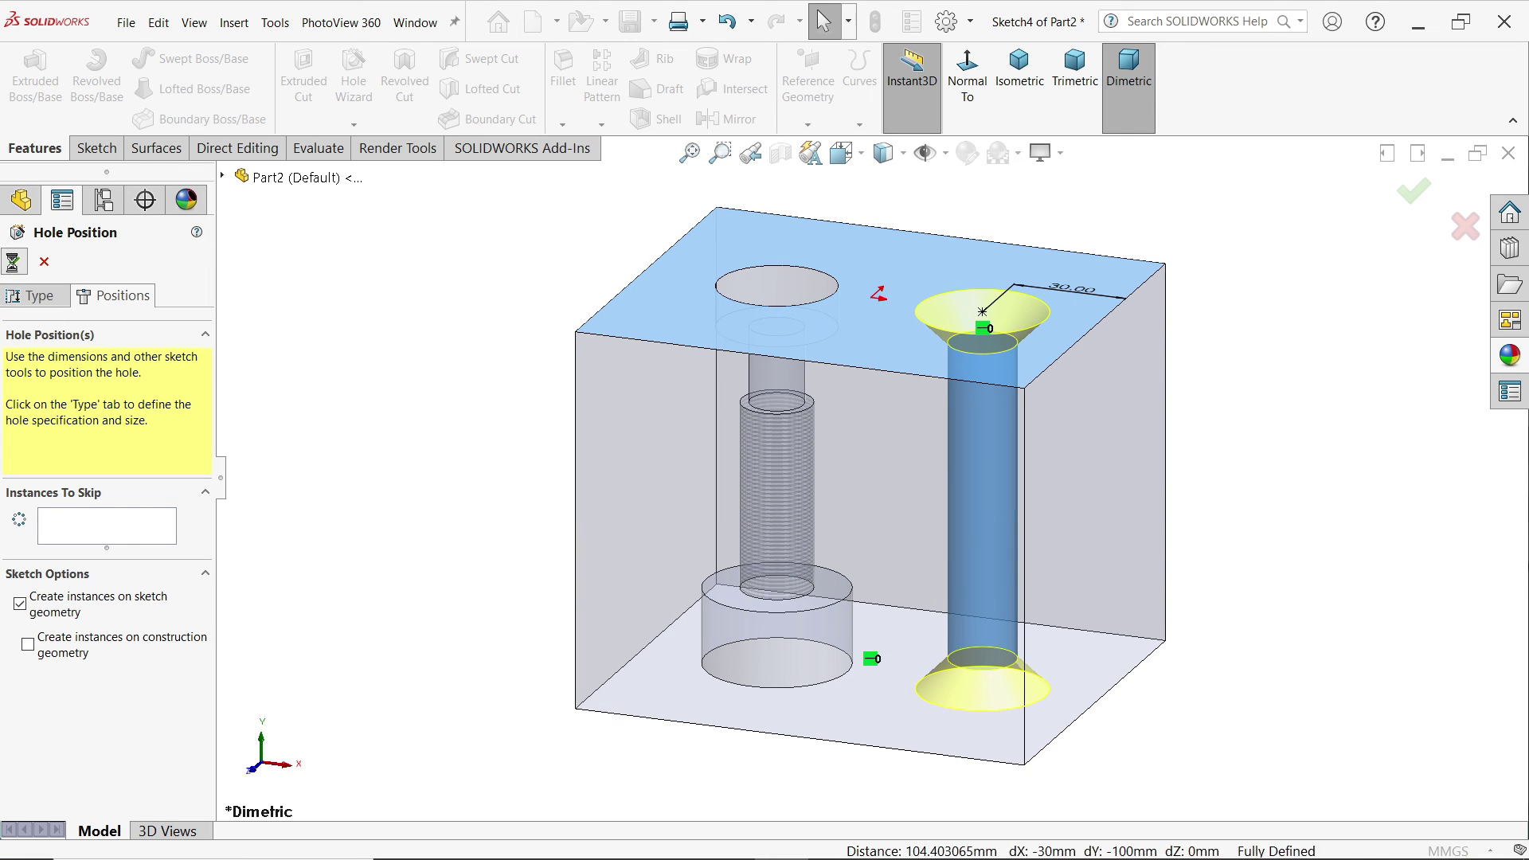
click(14, 261)
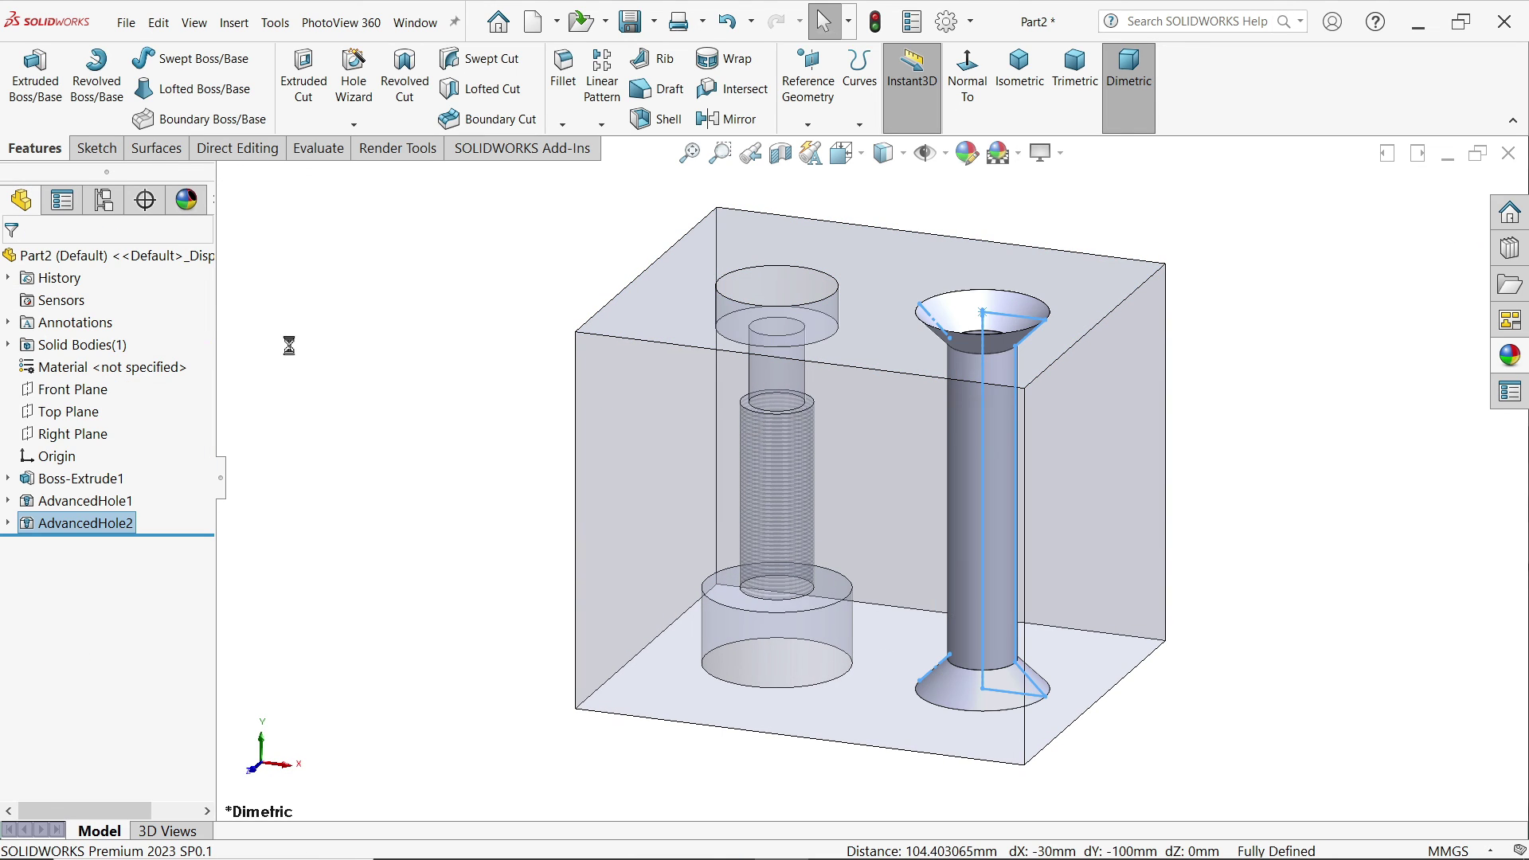
Make AdvancedHole2 transparent, then orbit to a near-front view.
right_click(120, 523)
click(291, 675)
click(444, 501)
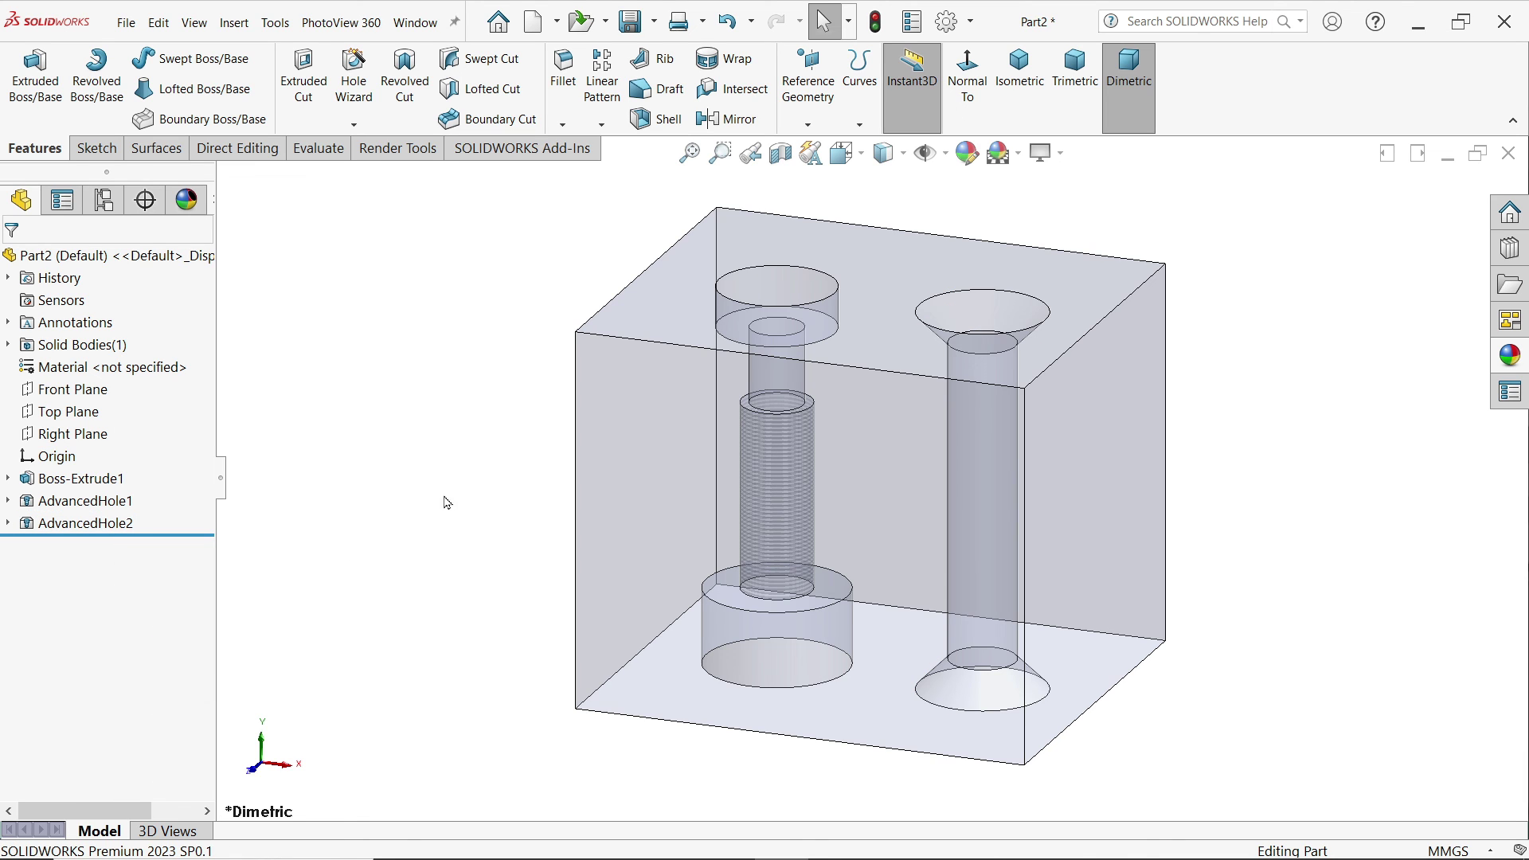
mouse_move(1016, 536)
middle_down()
mouse_move(1027, 451)
mouse_move(1012, 529)
middle_up()
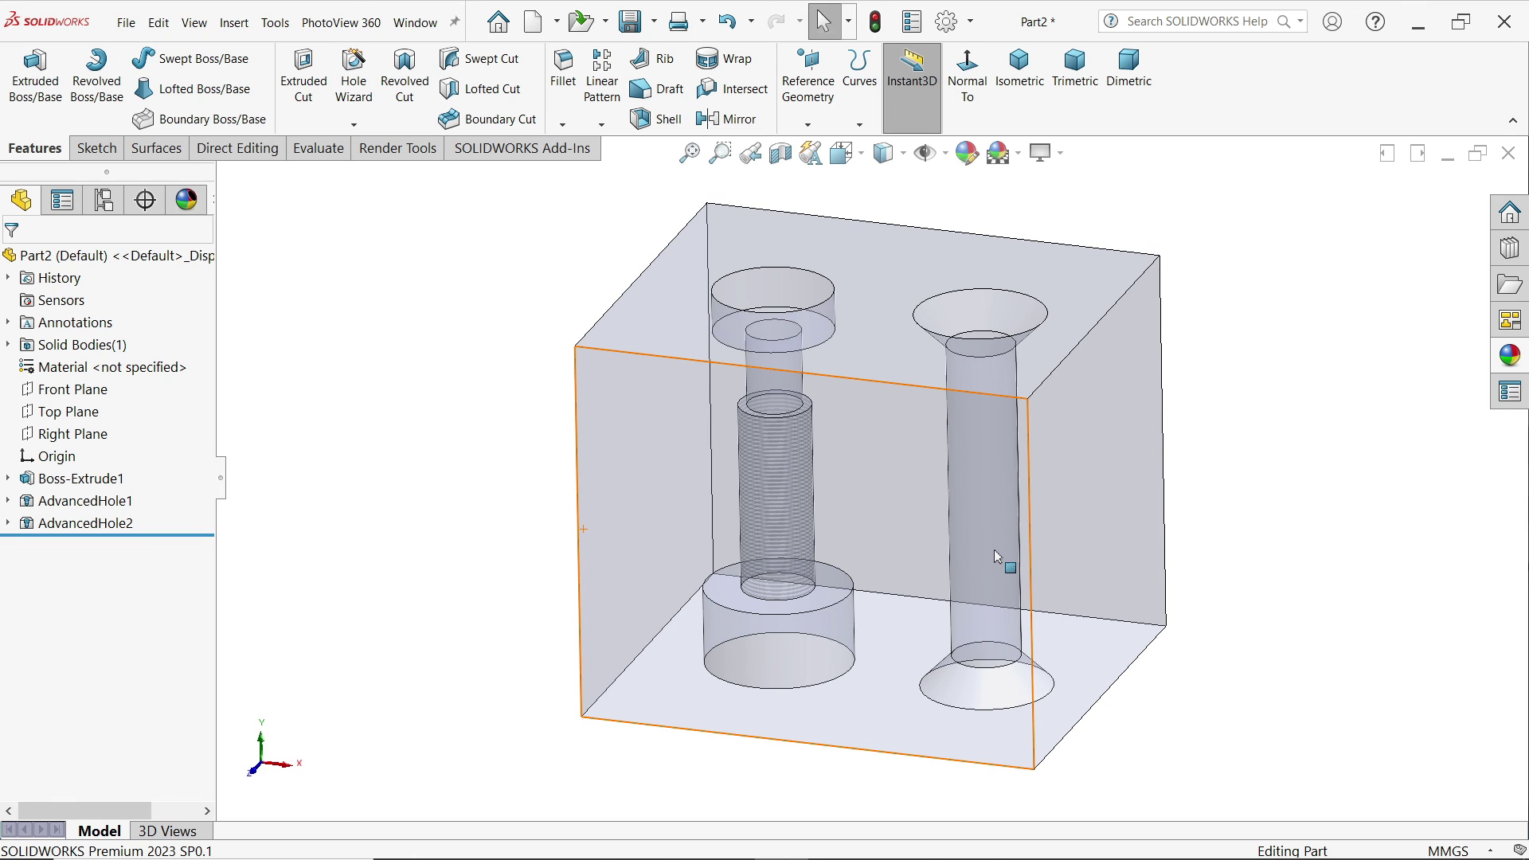